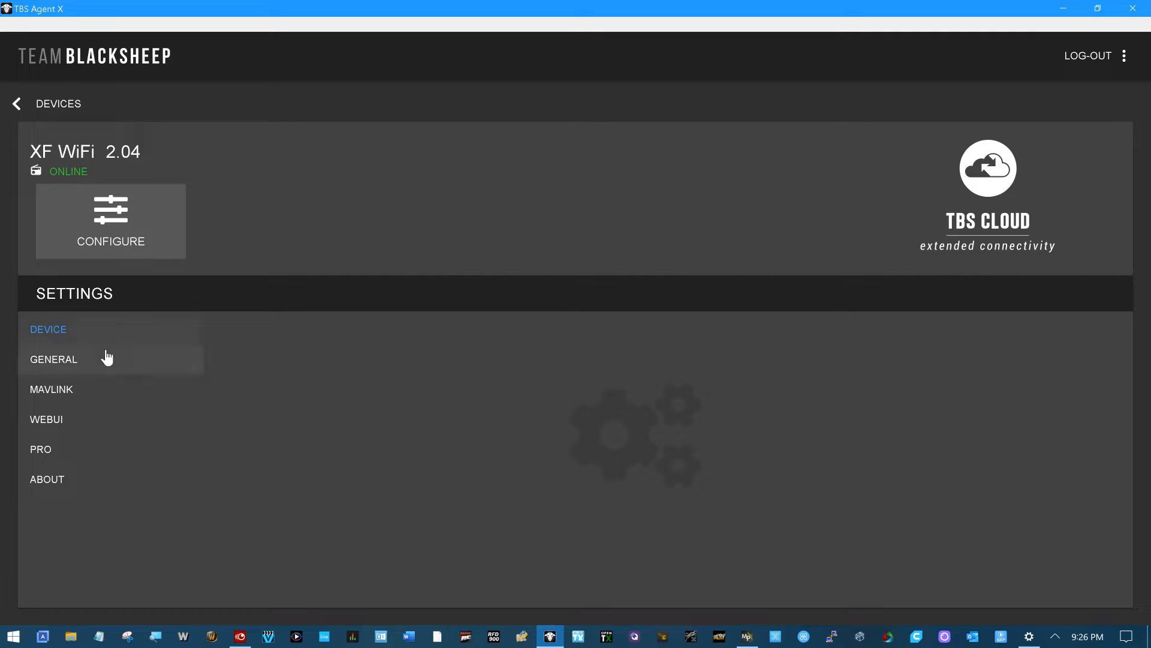
# Review the XF WiFi module's General, MAVLink, Pro and About settings, including the available MAVLink modes
pyautogui.click(65, 360)
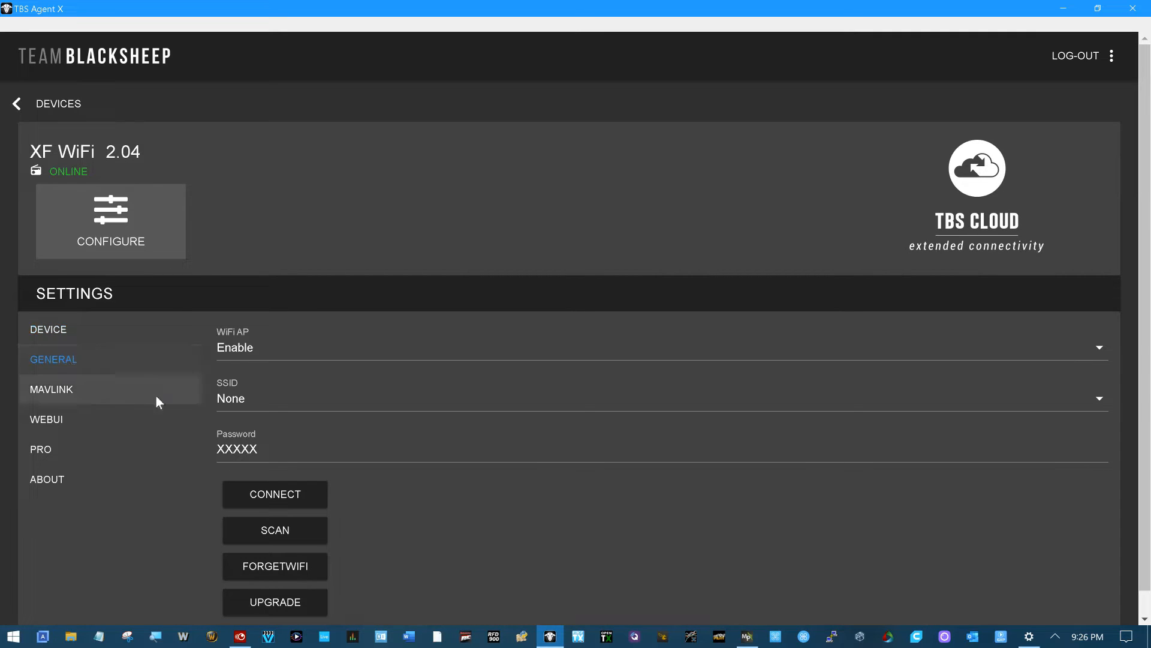
pyautogui.click(93, 388)
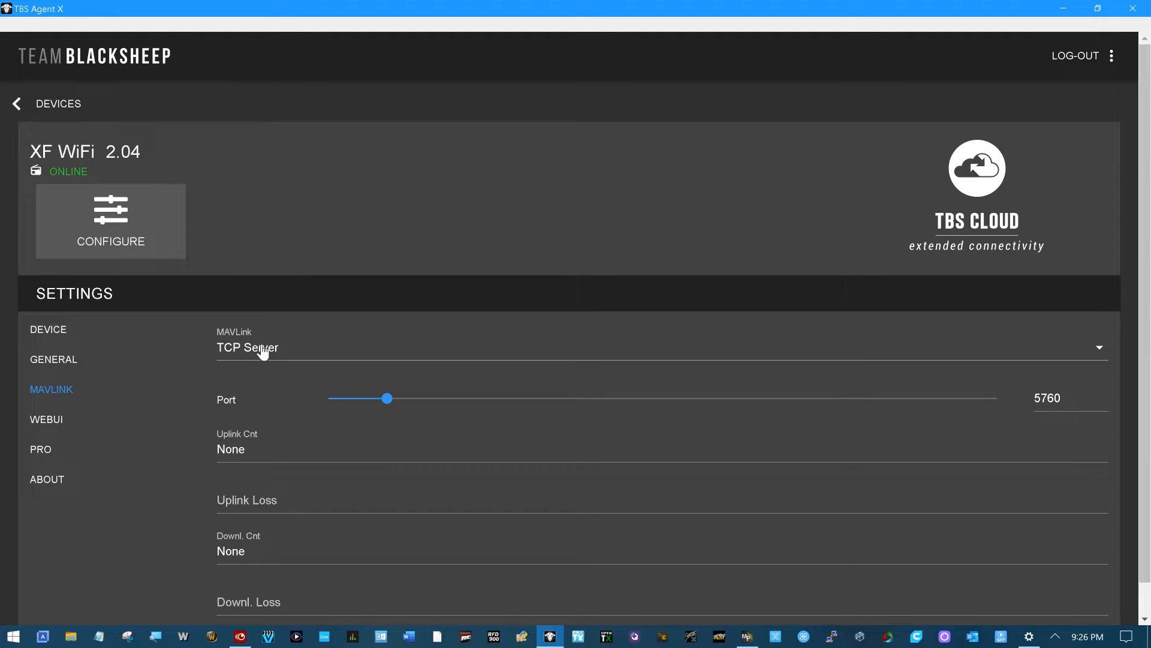
pyautogui.click(1103, 349)
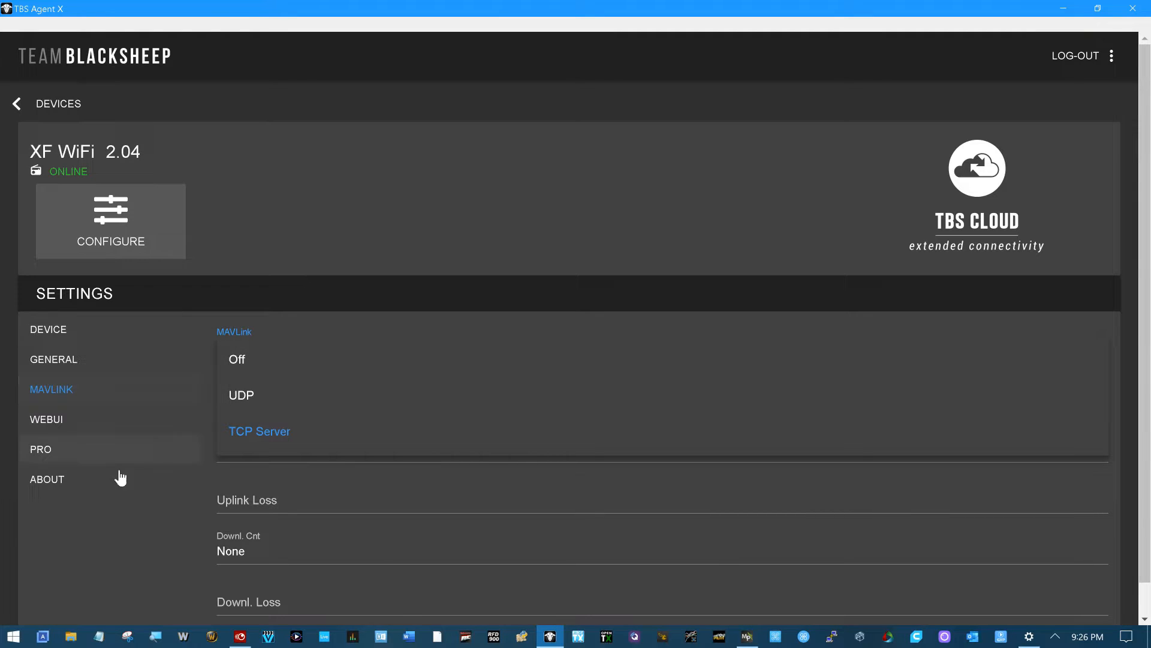
pyautogui.click(146, 483)
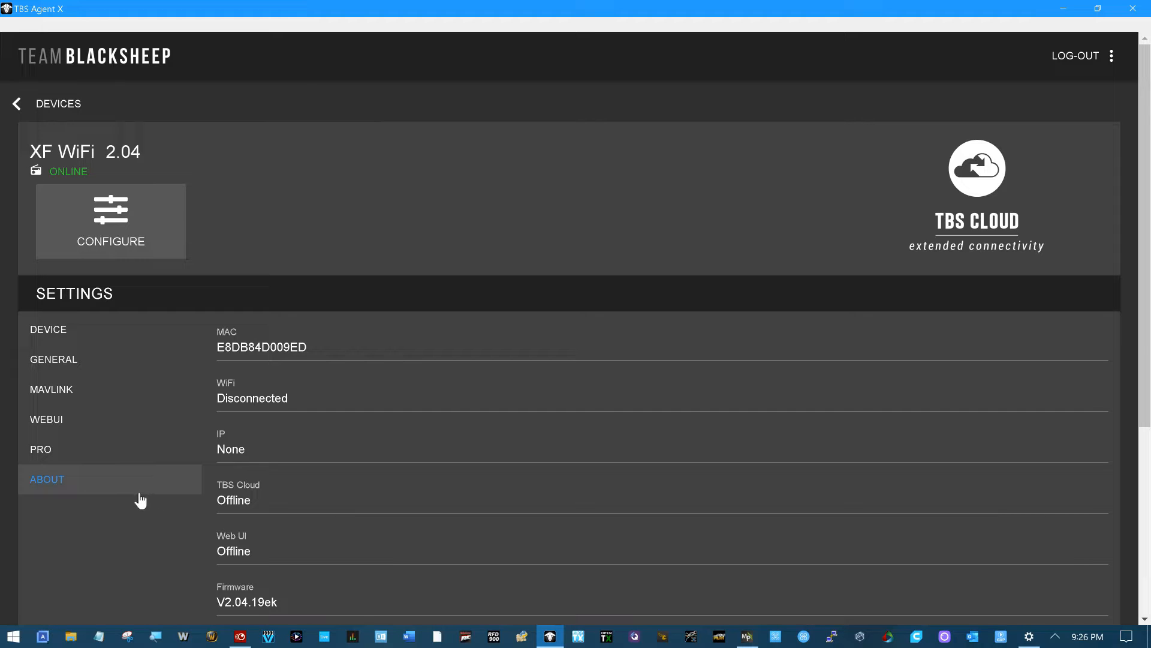
pyautogui.click(120, 448)
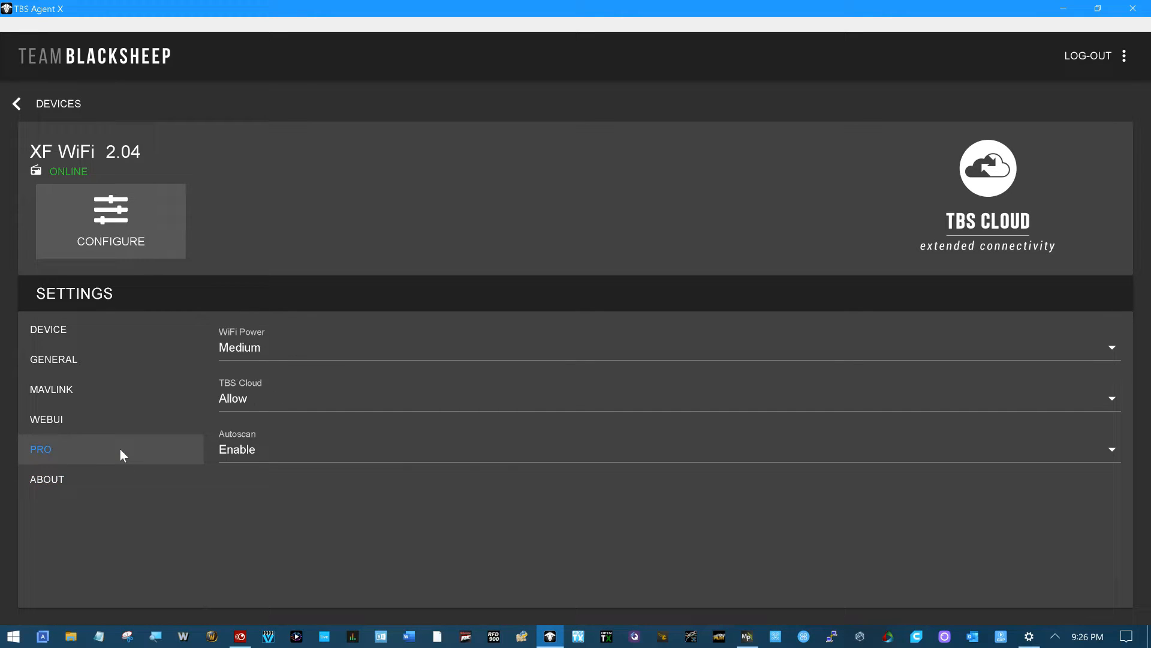
pyautogui.click(105, 479)
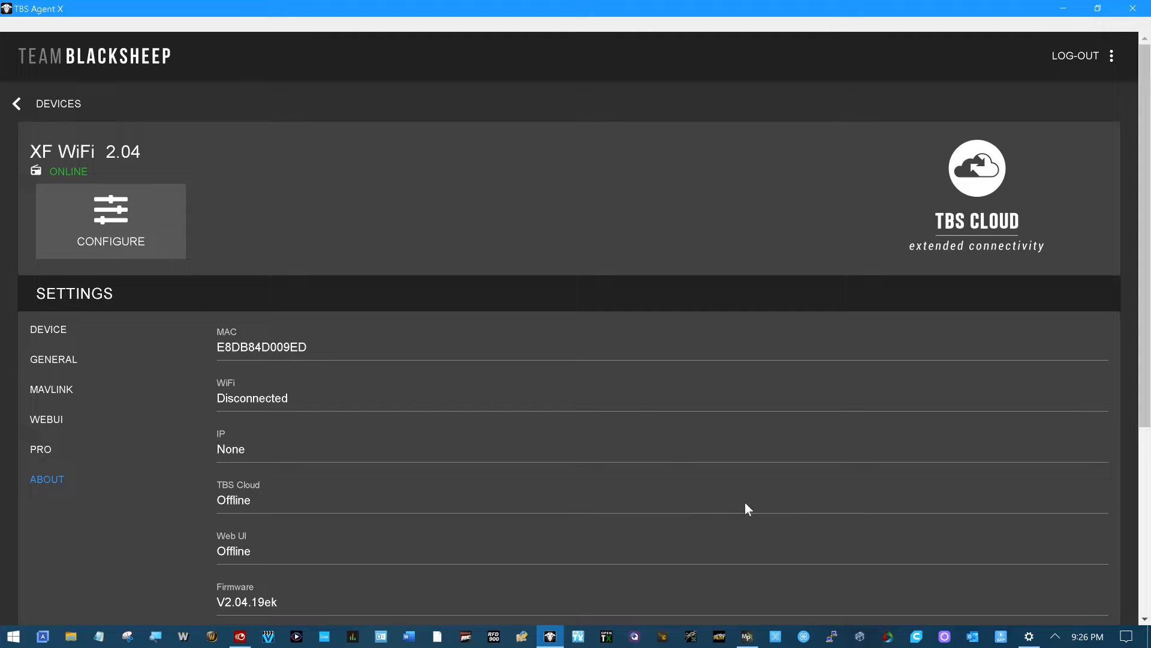
# Switch to Windows Wi-Fi settings and connect the computer to the open tbs_crossfire network
pyautogui.click(1029, 637)
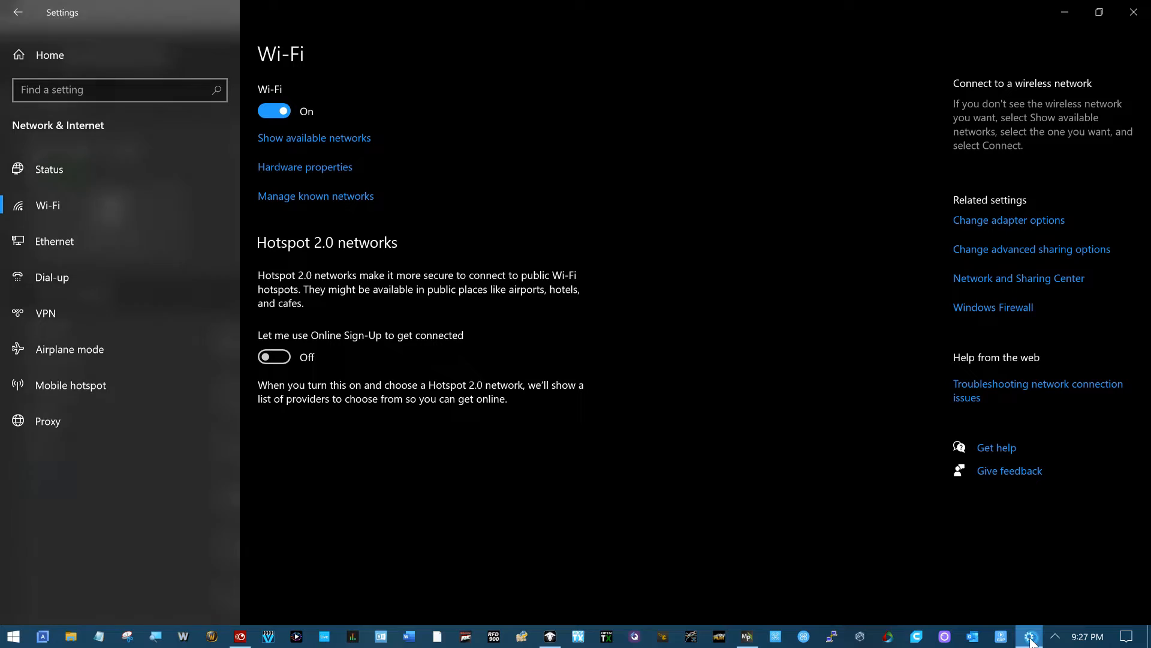
pyautogui.click(327, 144)
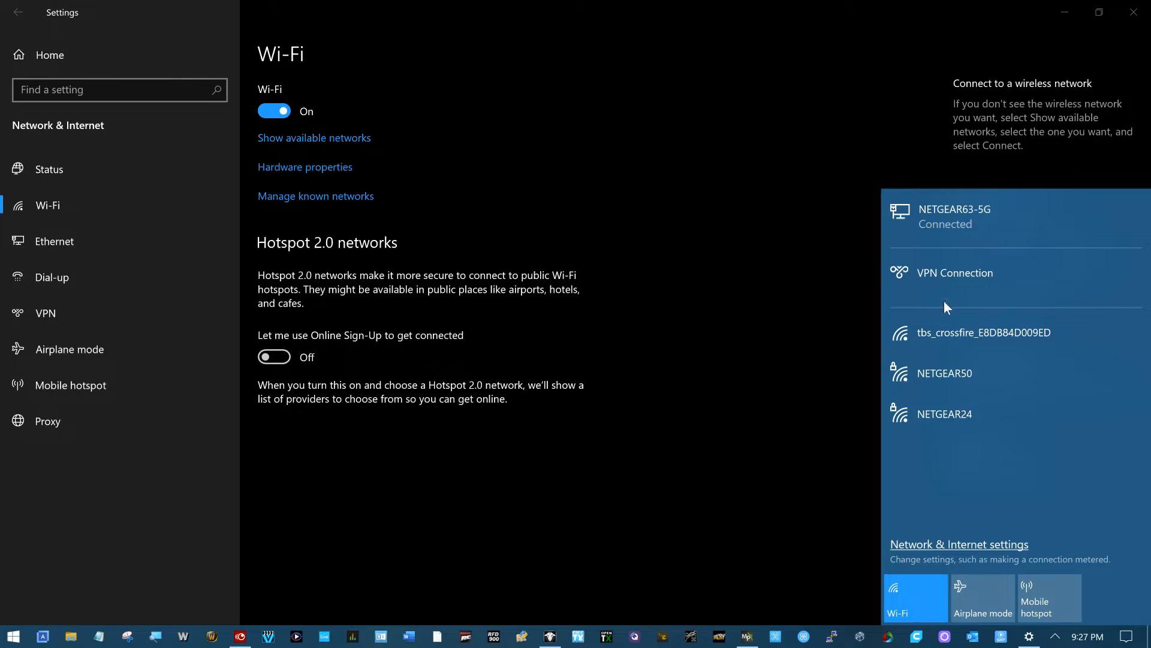
pyautogui.click(987, 329)
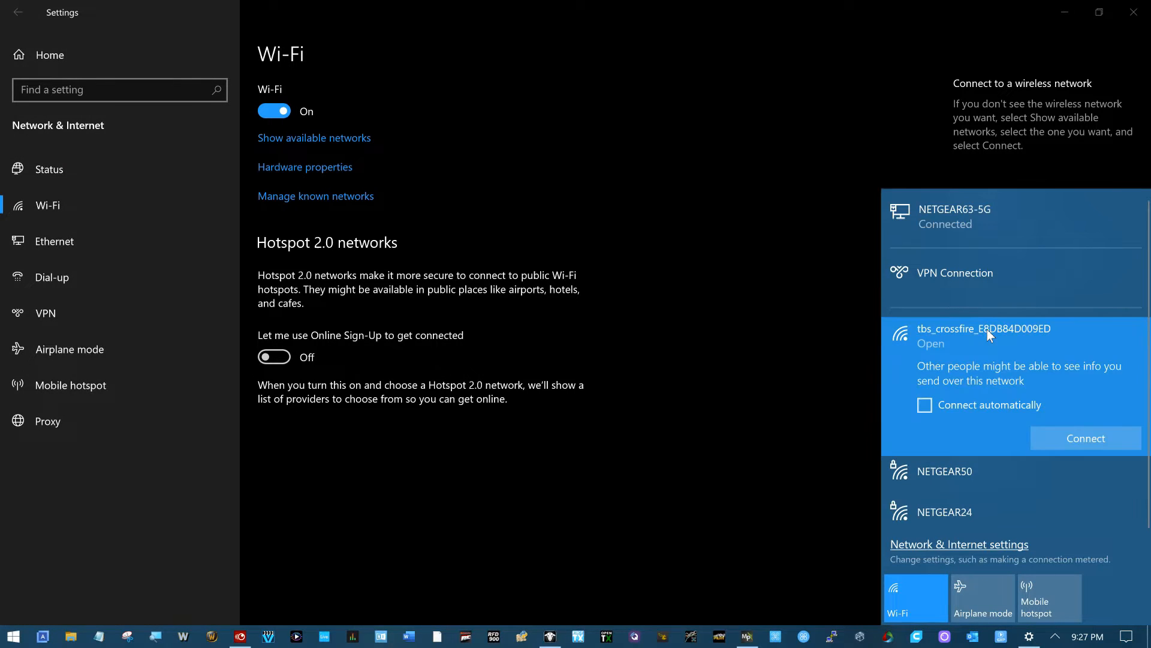
pyautogui.click(1086, 439)
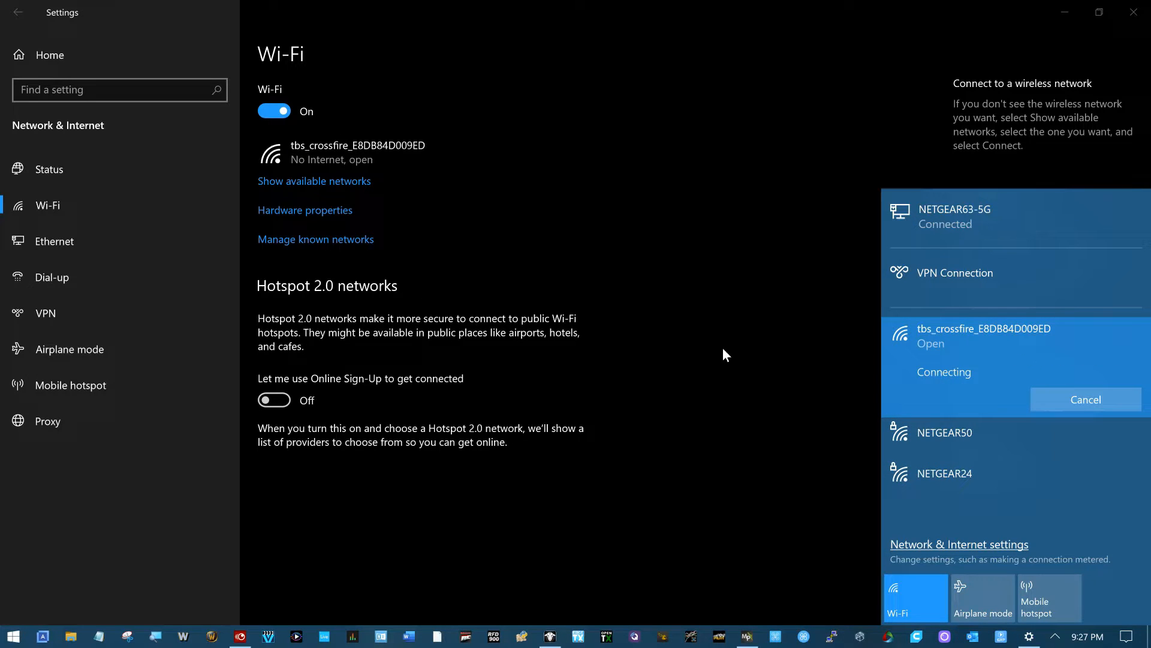
pyautogui.click(789, 552)
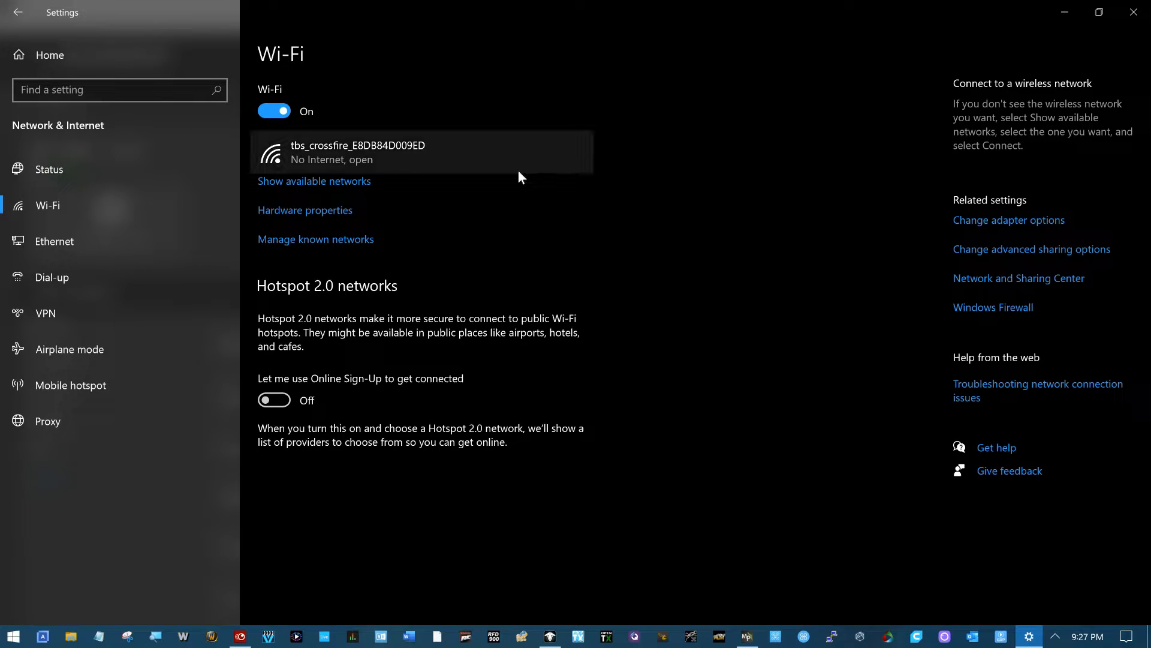
# Check the tbs_crossfire connection's IP properties, and the XF WiFi module's MAVLink mode and port in TBS Agent X
pyautogui.click(333, 148)
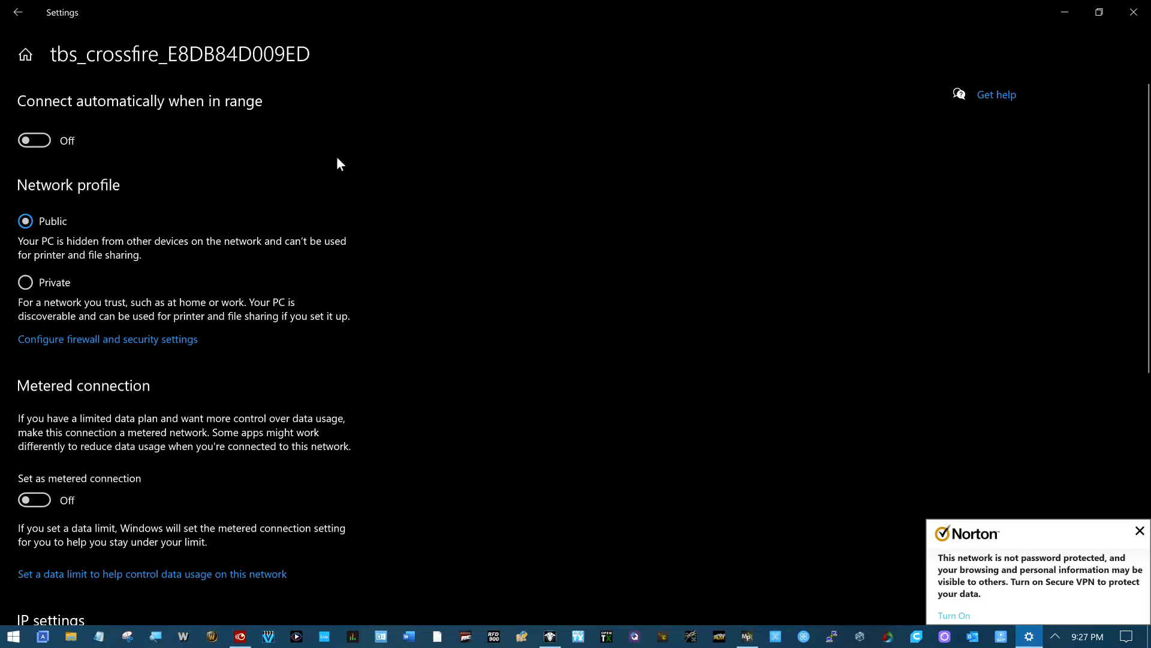
pyautogui.scroll(-8, 409, 270)
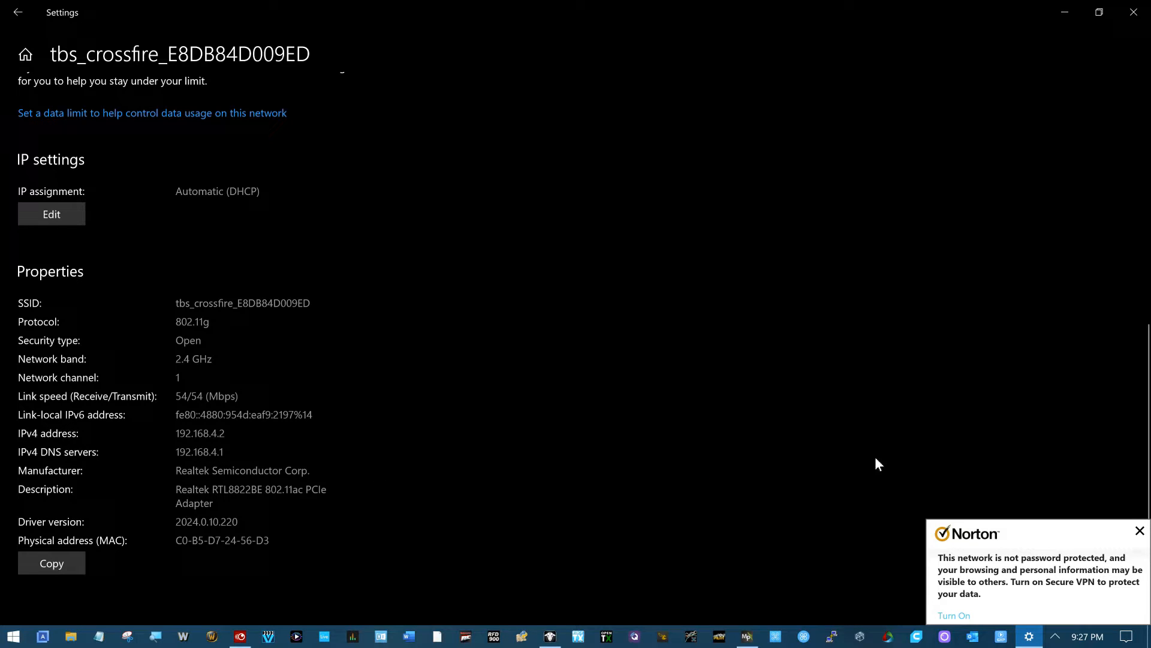
pyautogui.click(1140, 533)
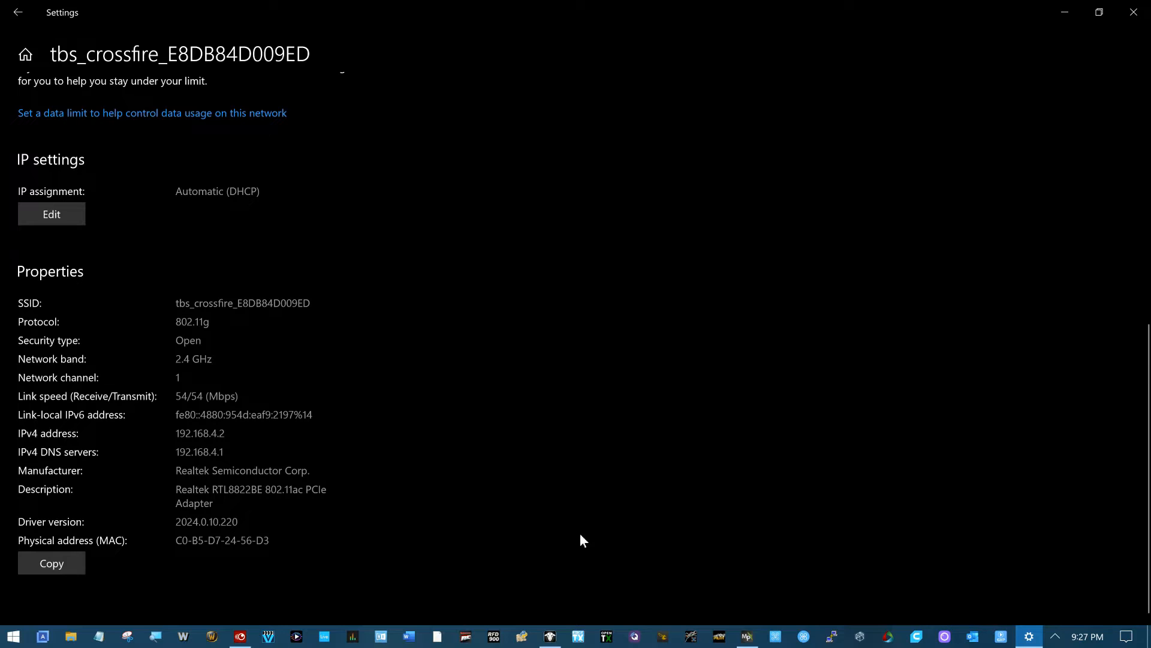
pyautogui.click(550, 637)
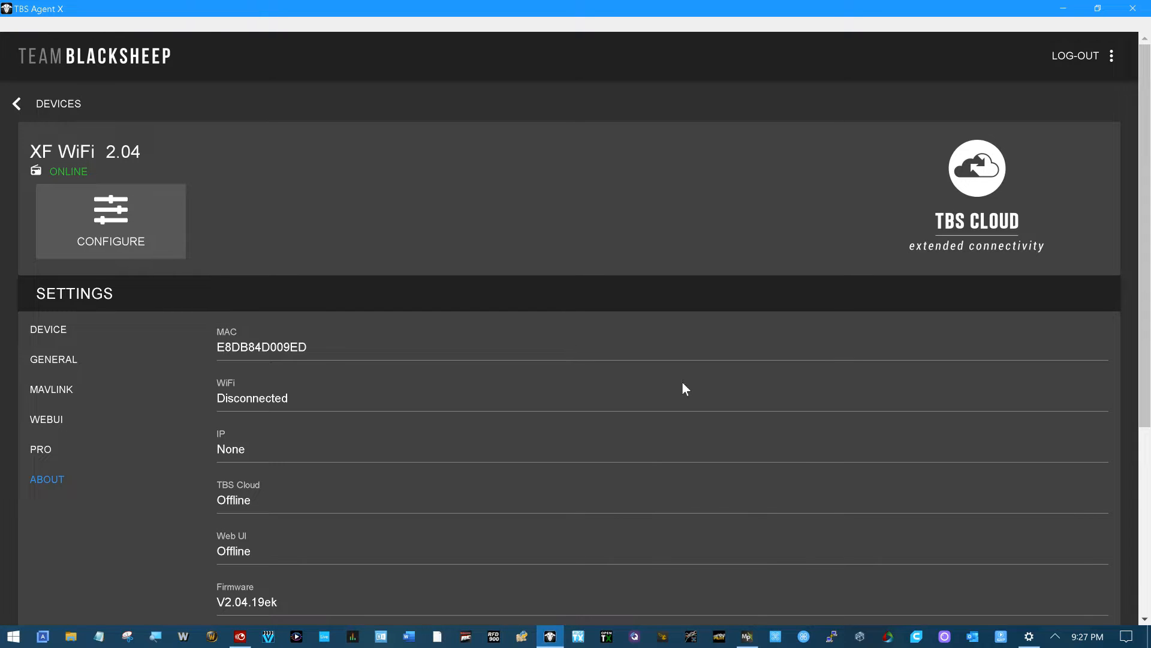
pyautogui.click(64, 390)
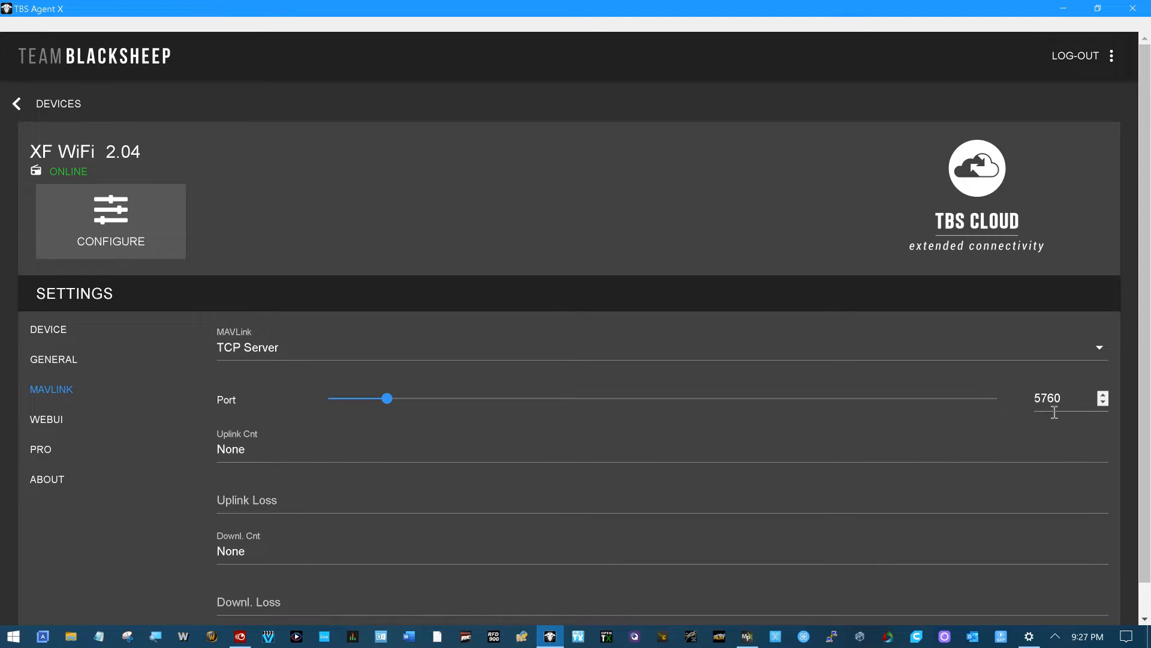
# Switch to Mission Planner and connect over TCP to host 192.168.4.1 on remote port 5760
pyautogui.click(746, 636)
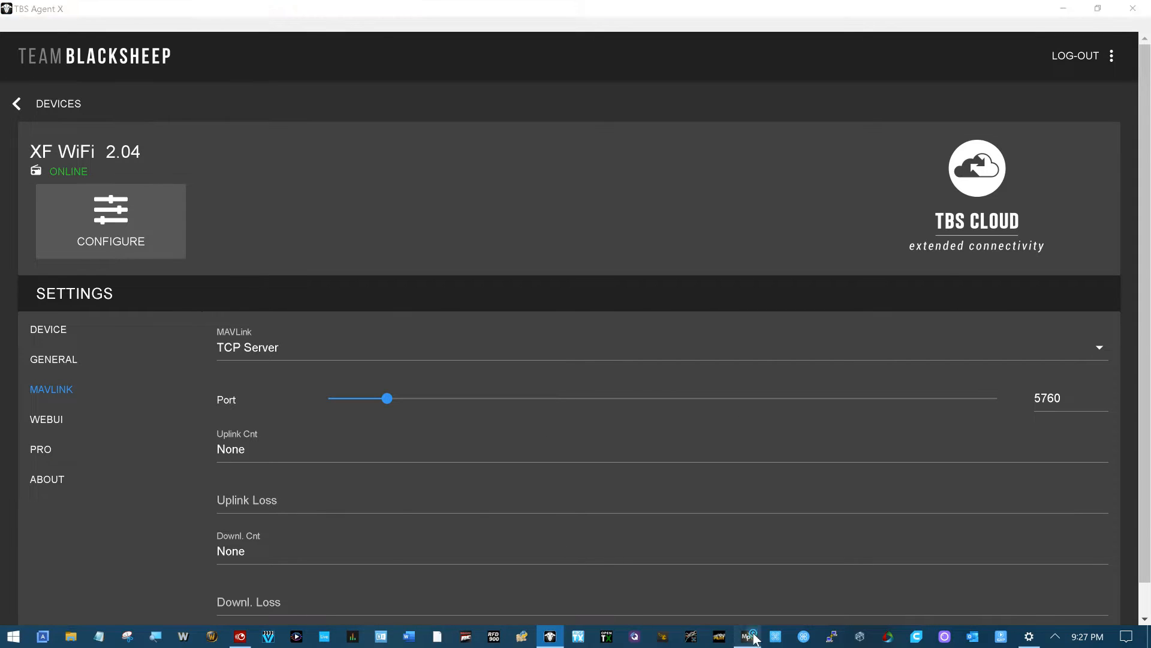
pyautogui.click(1005, 30)
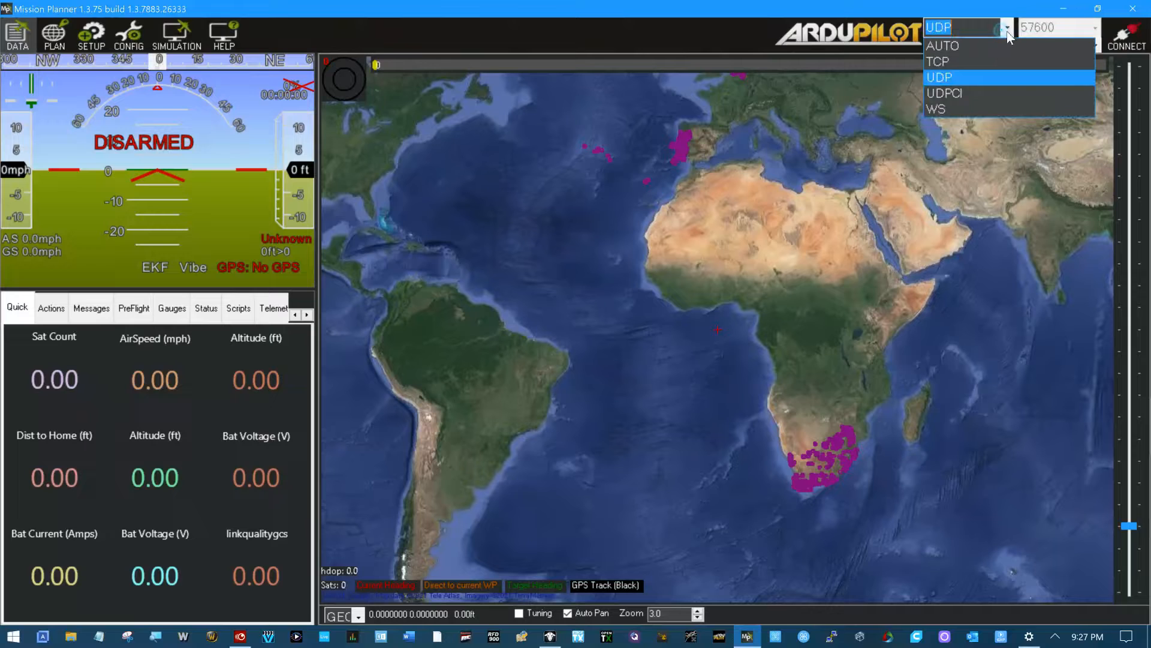
pyautogui.click(987, 55)
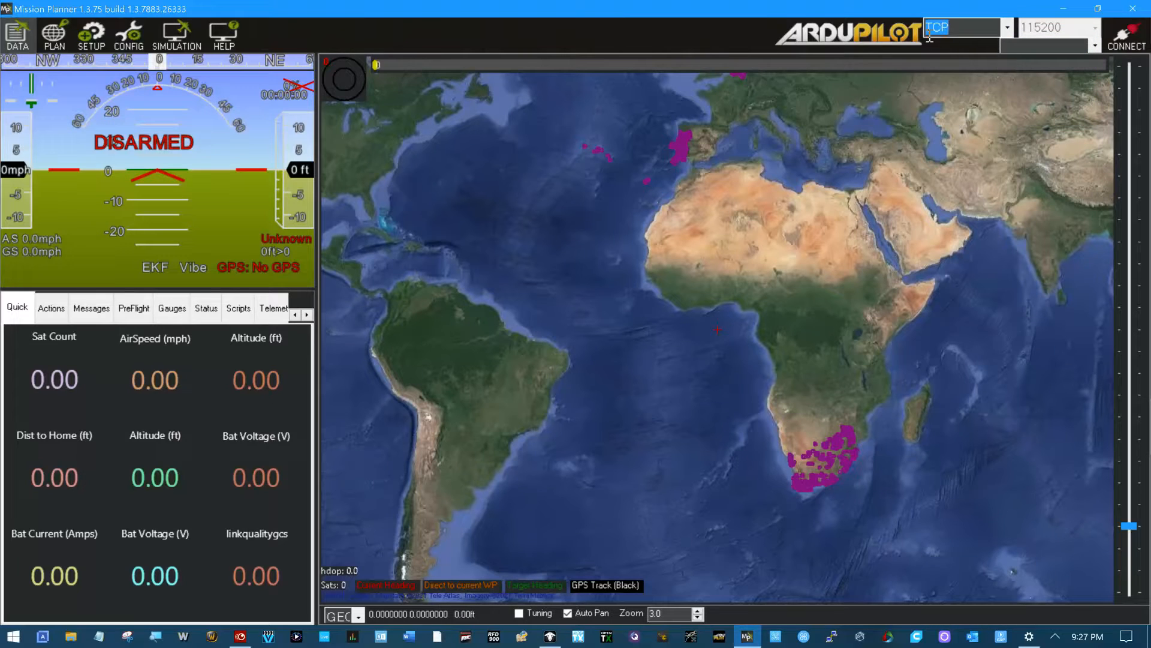
pyautogui.click(1128, 42)
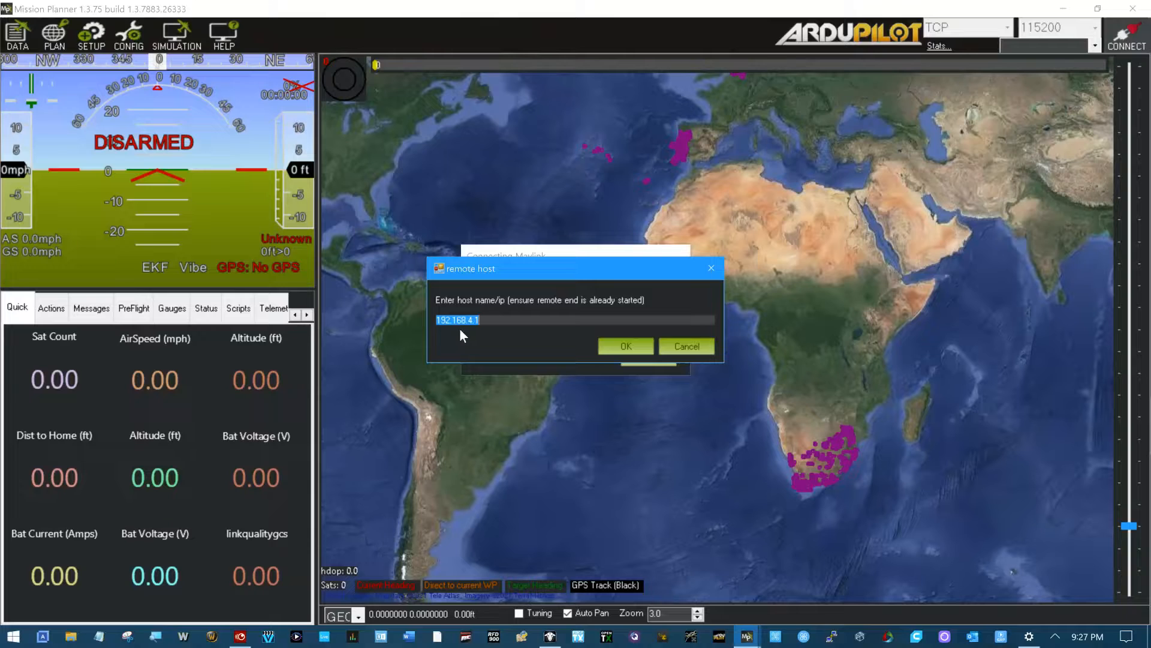
pyautogui.click(624, 347)
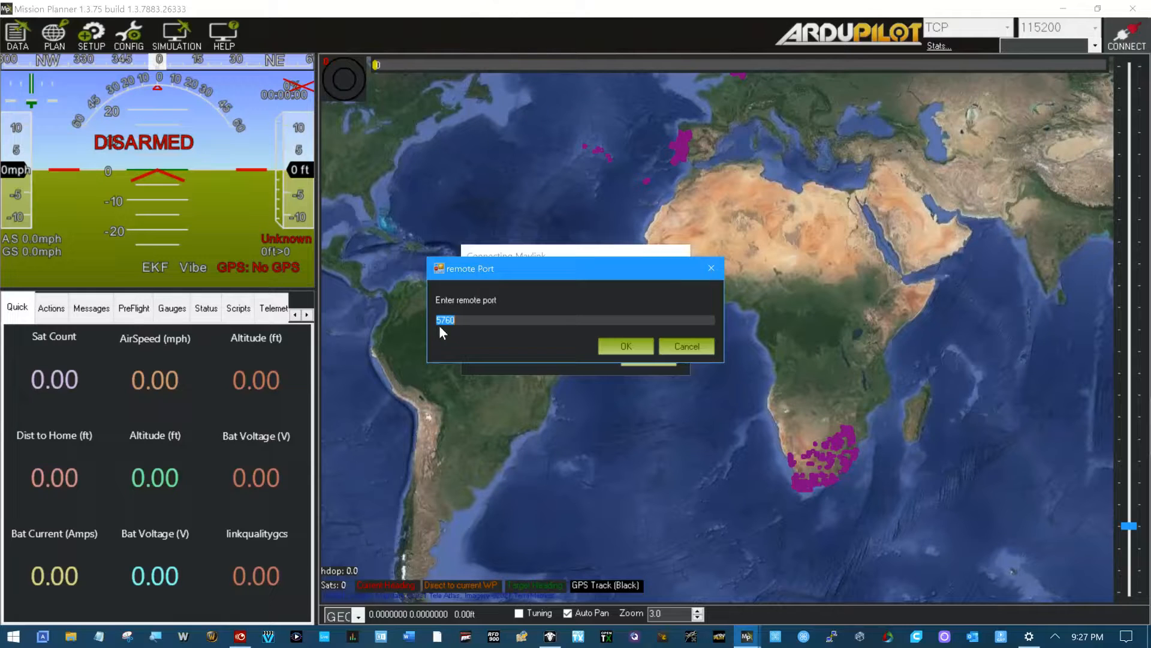
pyautogui.click(625, 346)
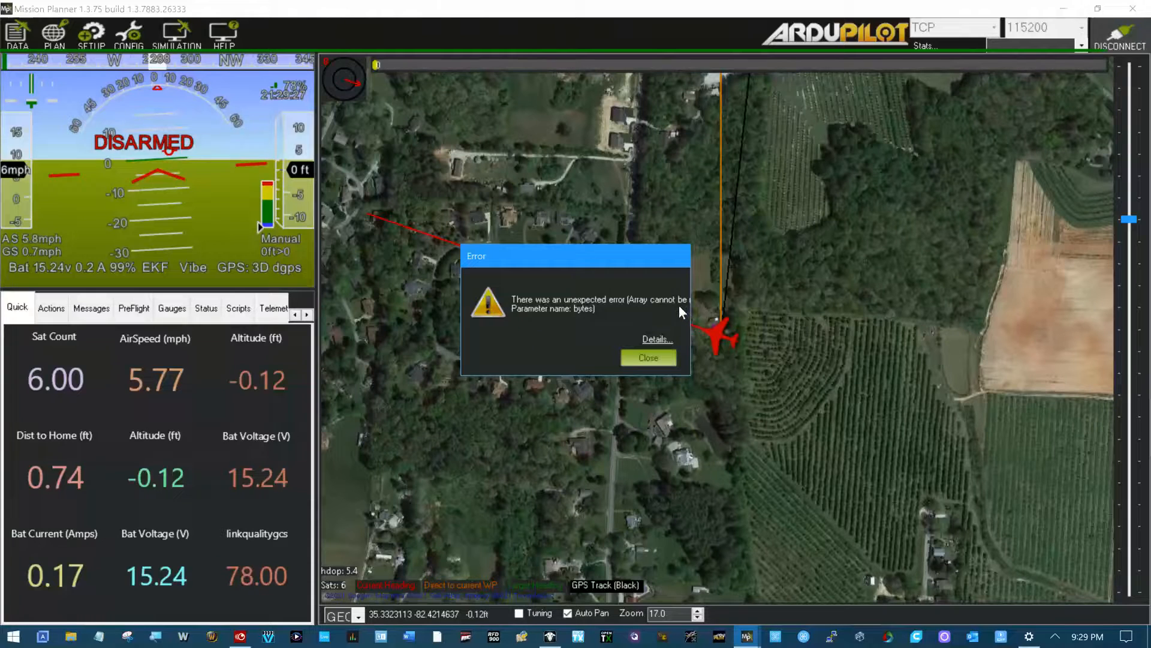
# Inspect the exception details of the connection error, then dismiss the error
pyautogui.click(656, 340)
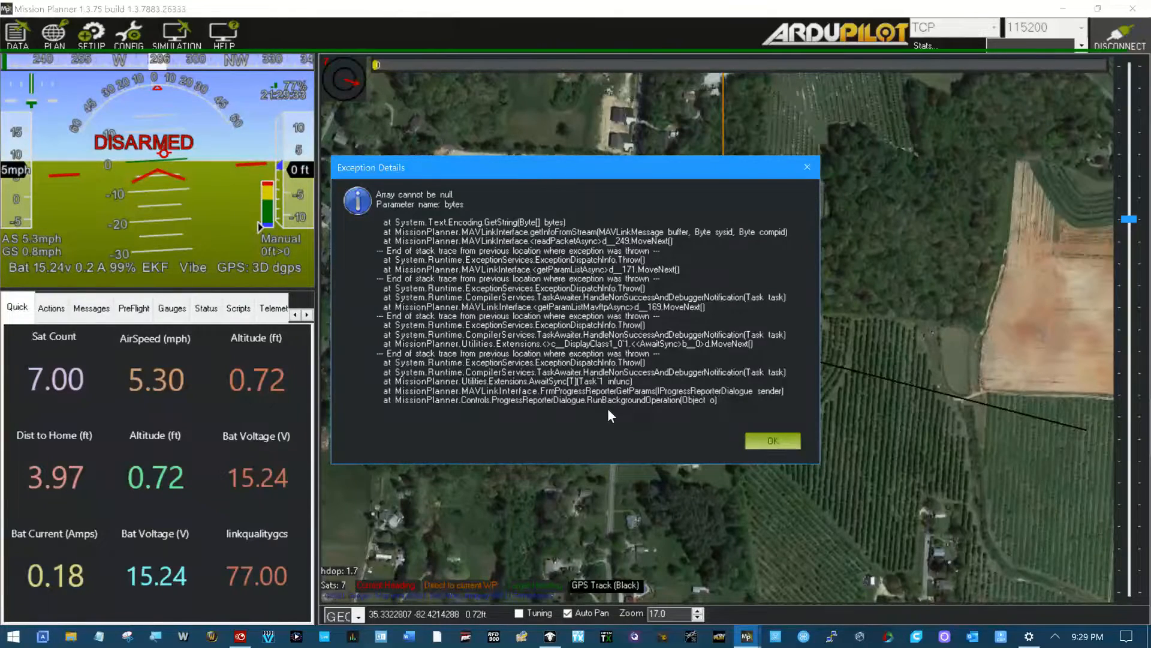
pyautogui.click(765, 441)
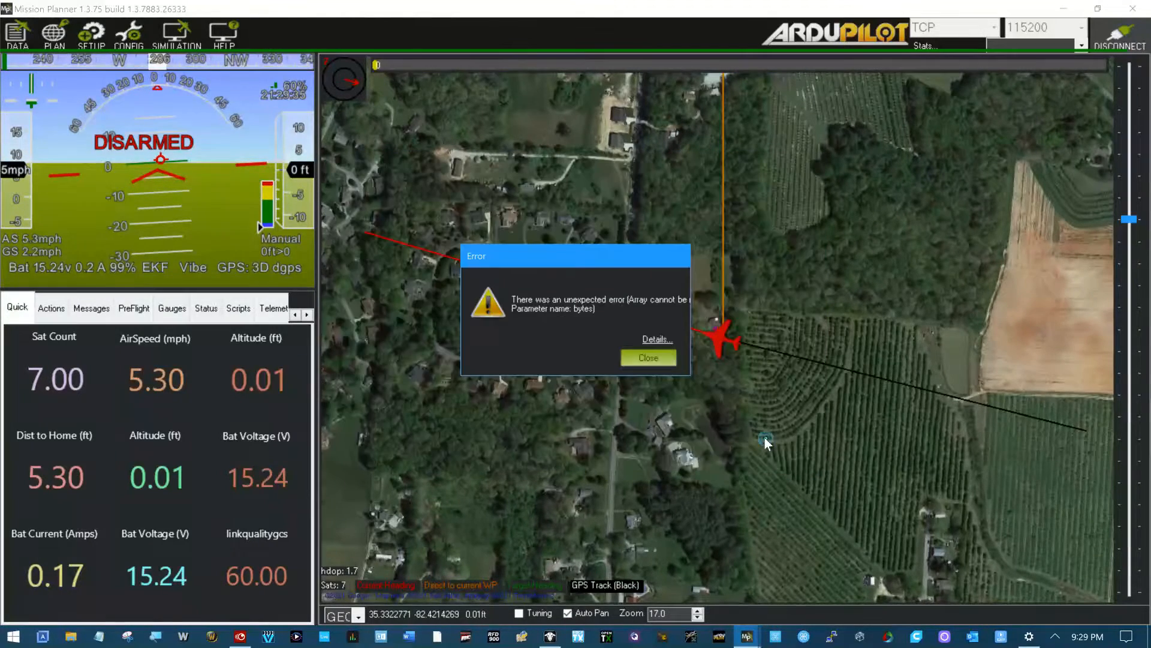
pyautogui.click(649, 358)
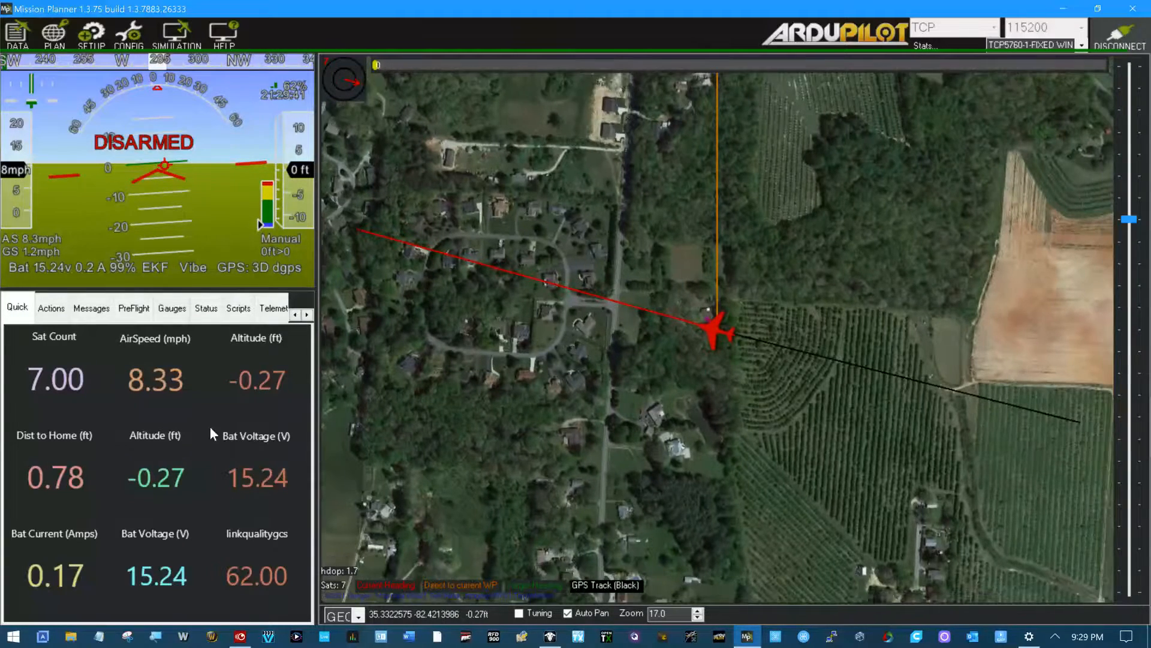
# Open the link statistics, place their window clear of the flight display to examine packet loss and quality, and close them
pyautogui.scroll(-3, 594, 378)
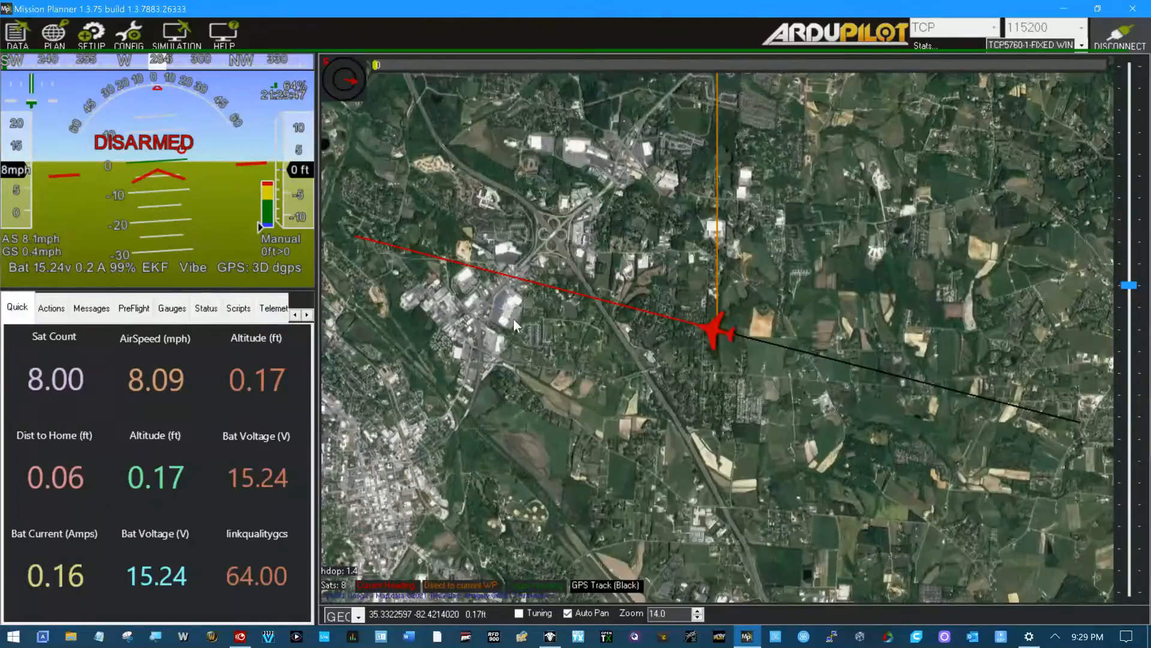
pyautogui.click(917, 50)
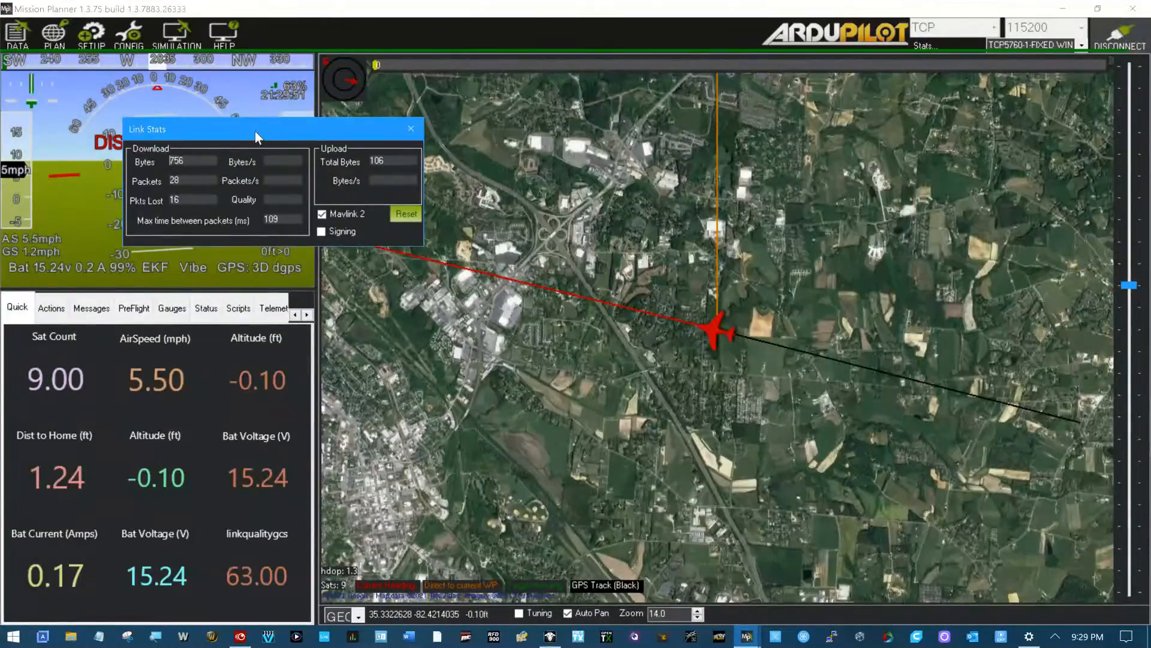
pyautogui.moveTo(360, 129); pyautogui.dragTo(856, 168)
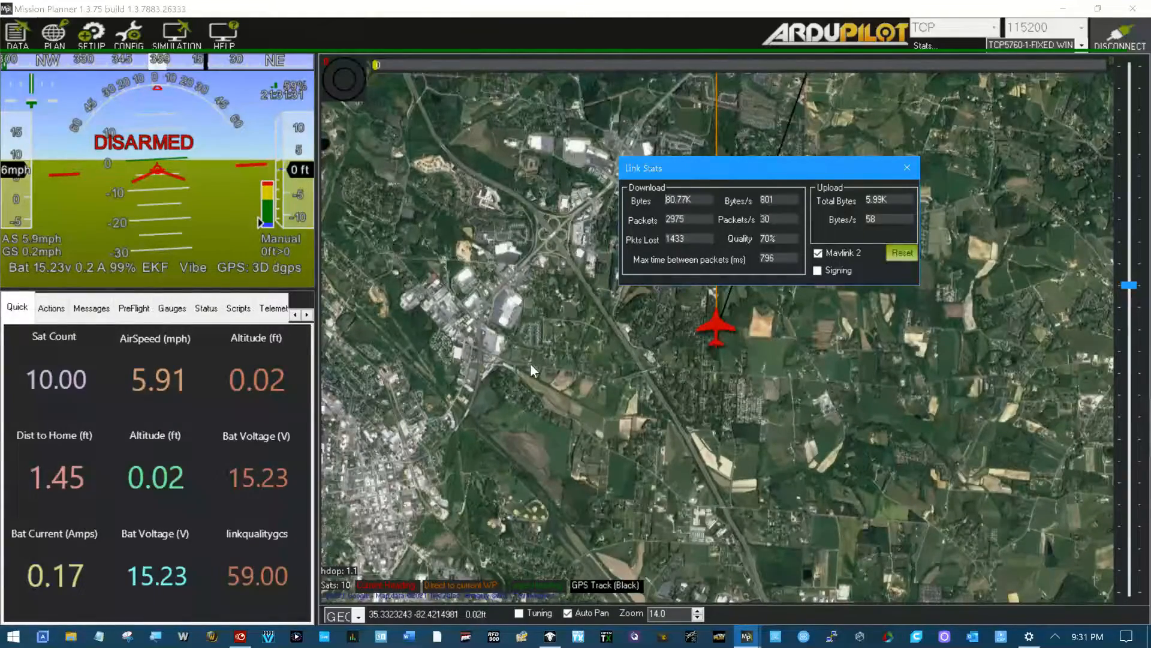
pyautogui.click(907, 168)
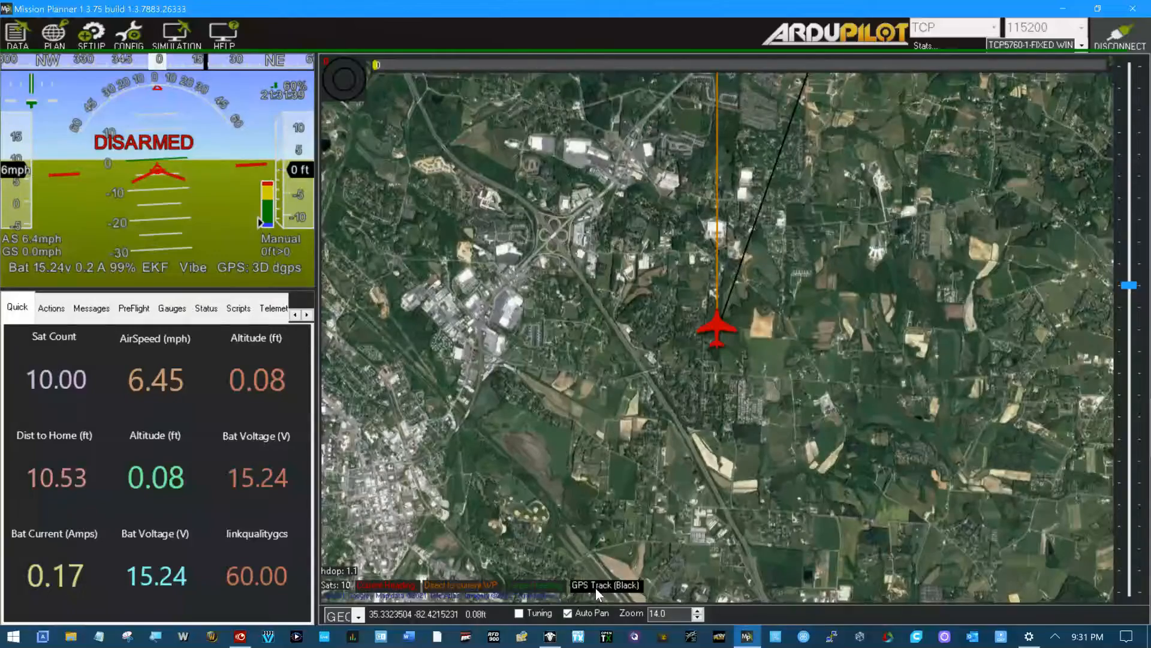
# Switch to TBS Agent X and reopen the XF WiFi module's MAVLink settings to examine the uplink and downlink counts and losses
pyautogui.click(550, 637)
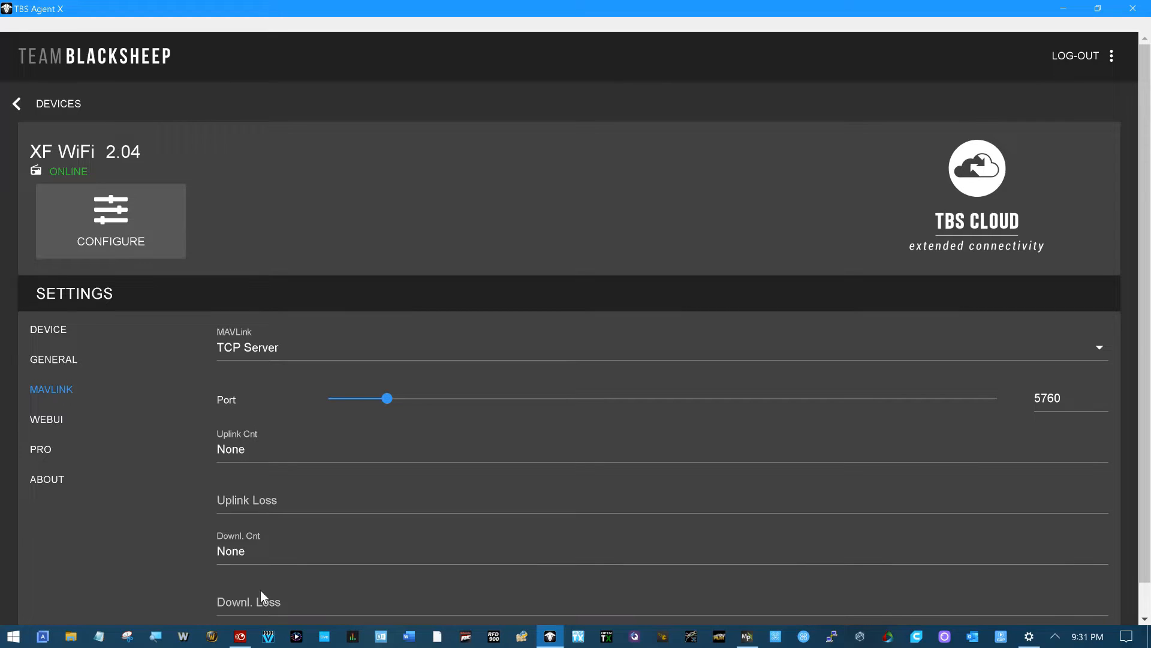
pyautogui.scroll(-1, 263, 530)
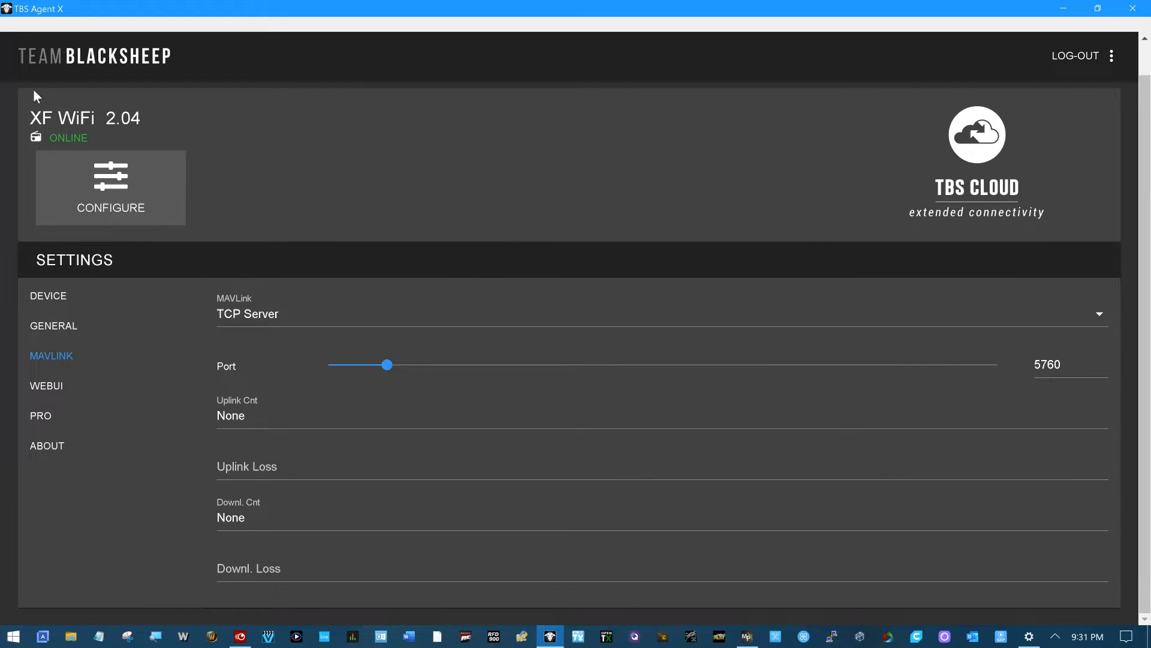
pyautogui.scroll(1, 49, 163)
pyautogui.click(13, 103)
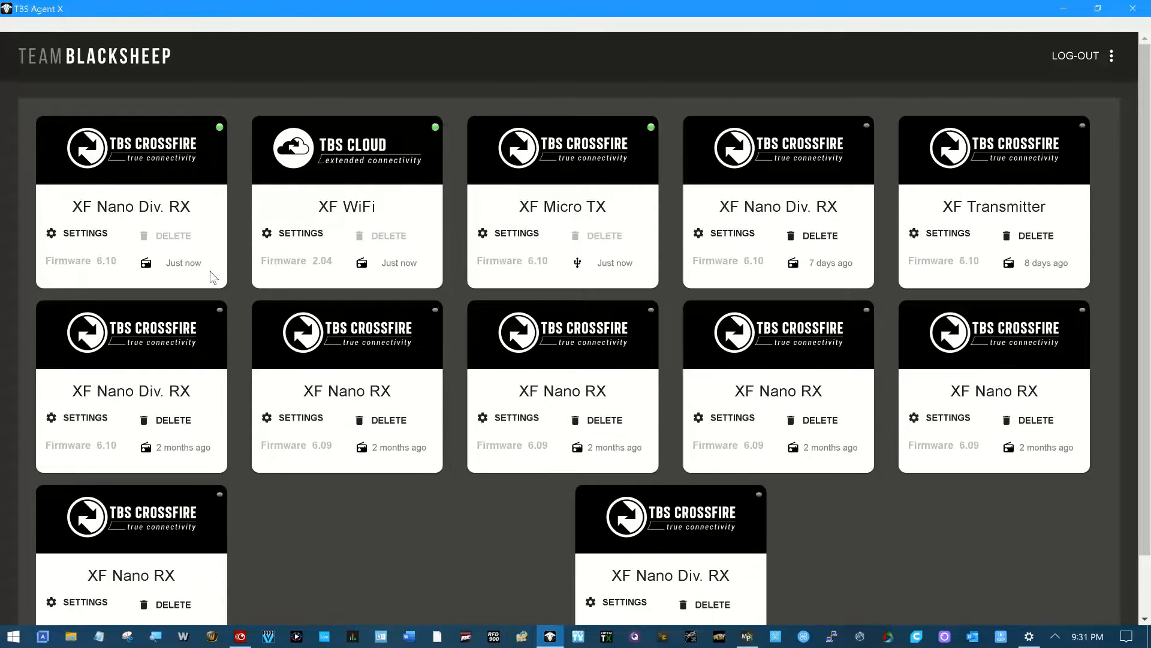
pyautogui.click(291, 237)
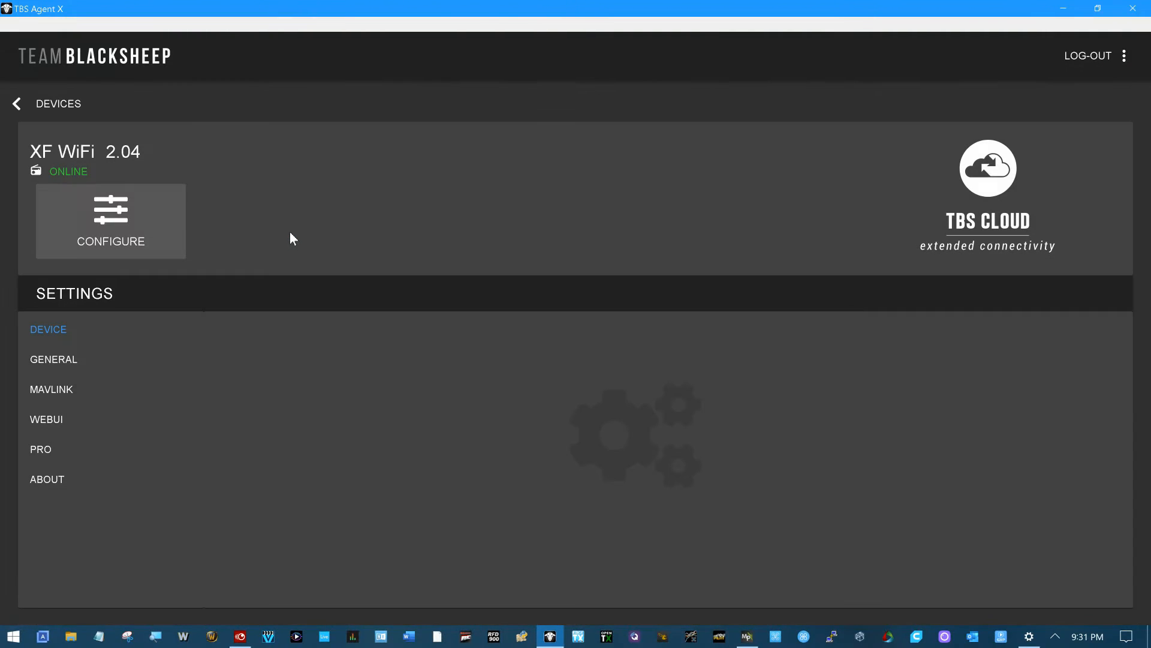
pyautogui.click(55, 389)
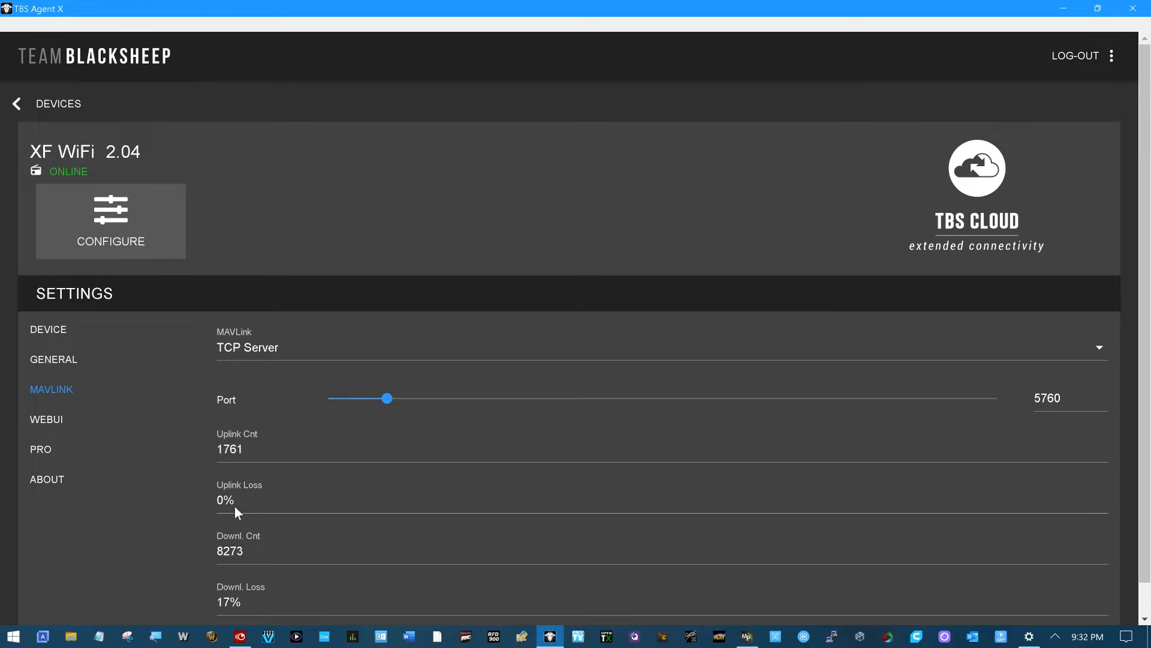
pyautogui.scroll(-1, 237, 506)
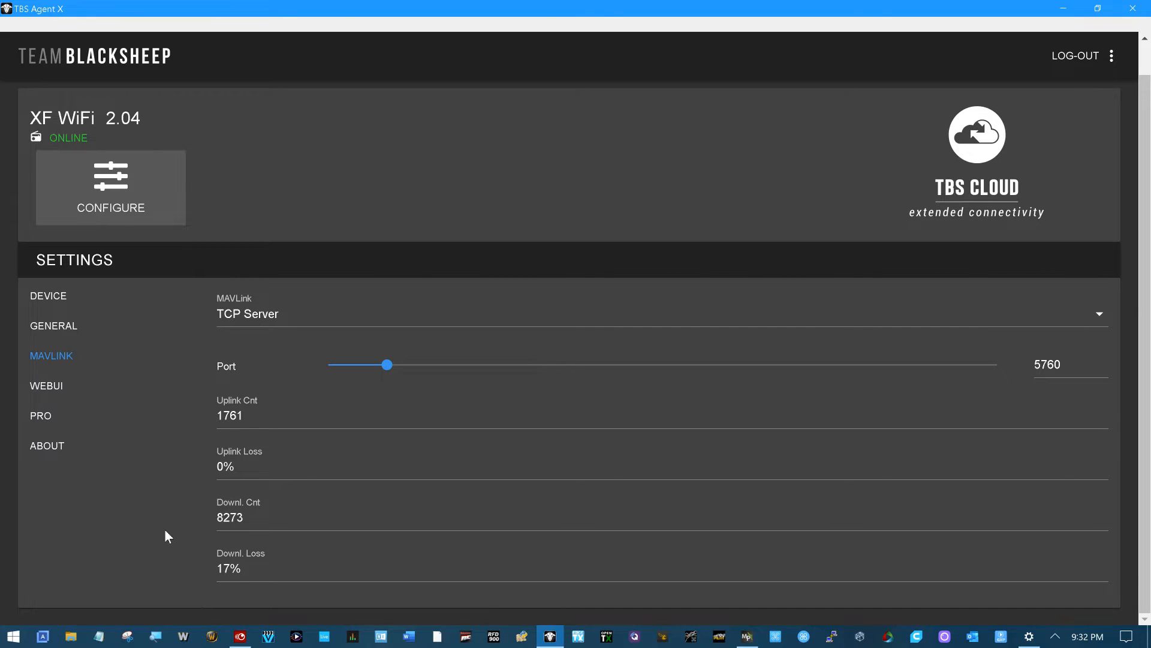
# Reload the XF WiFi module's MAVLink settings three times to compare the uplink and downlink counts and losses
pyautogui.click(17, 103)
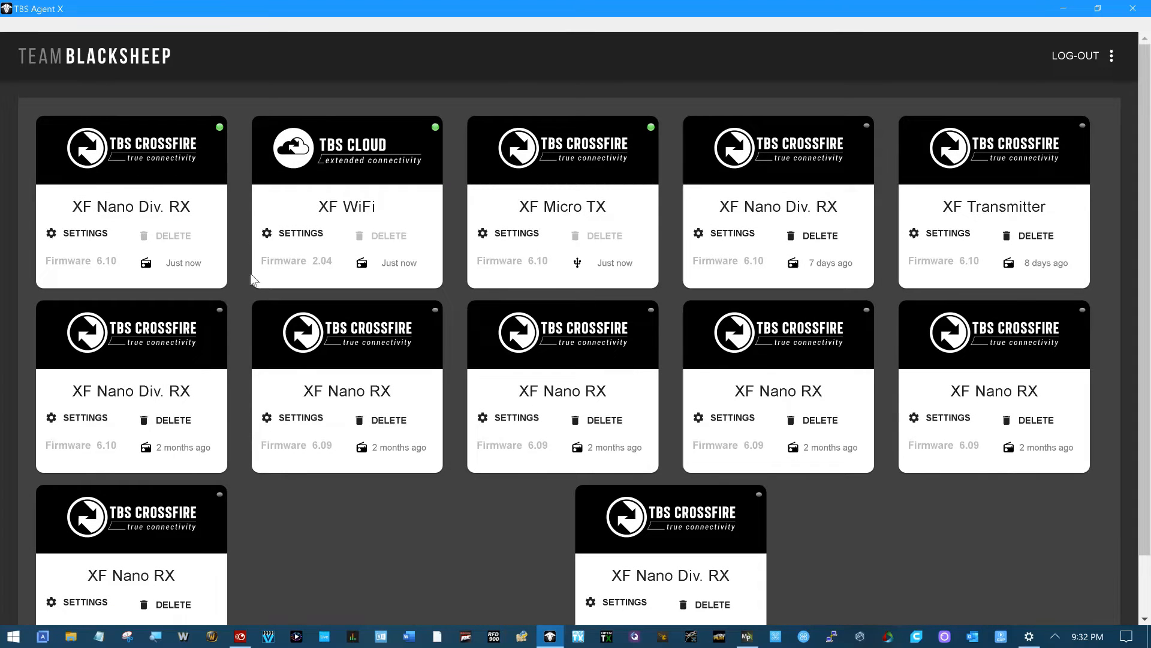
pyautogui.click(295, 234)
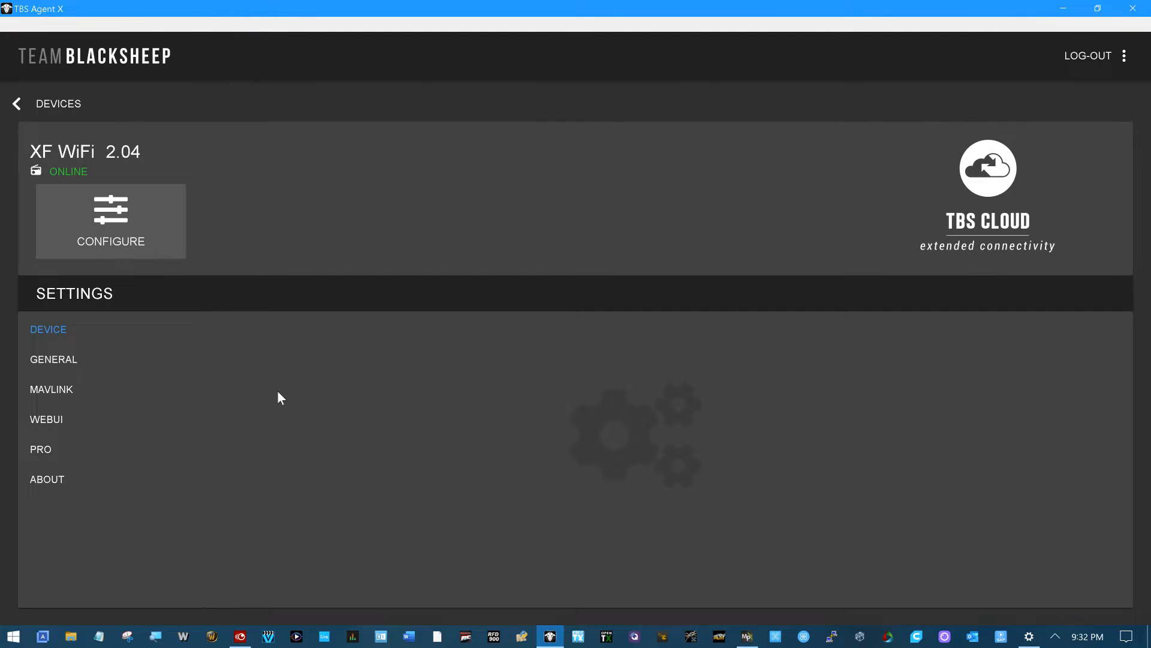
pyautogui.click(54, 390)
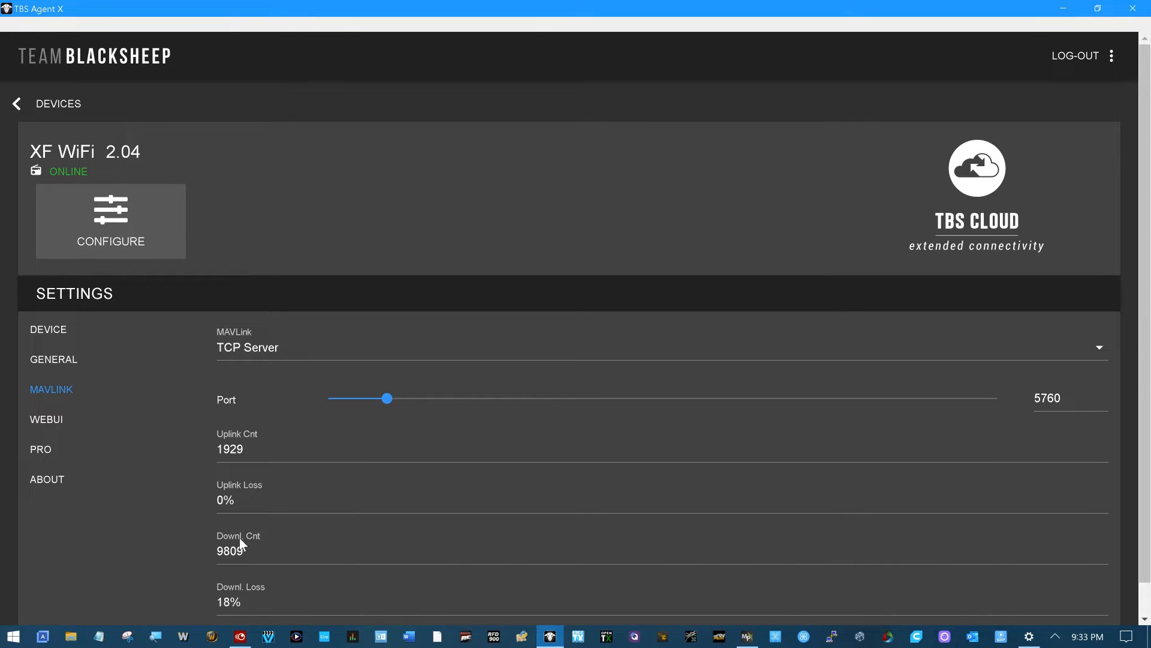
pyautogui.click(17, 106)
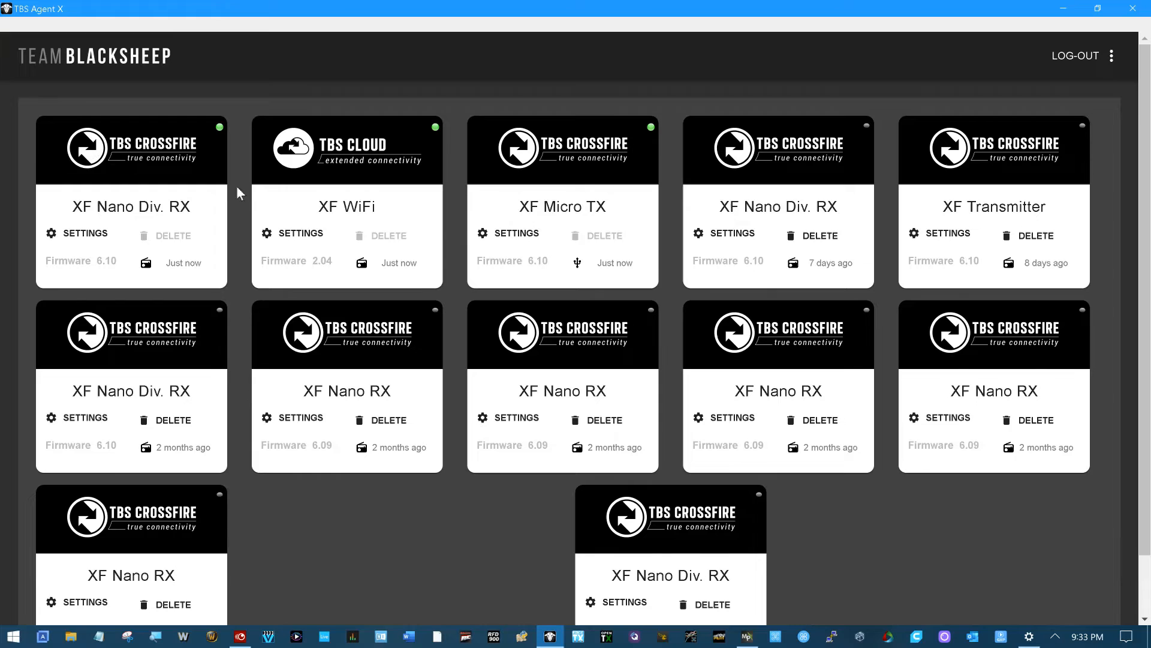
pyautogui.click(308, 232)
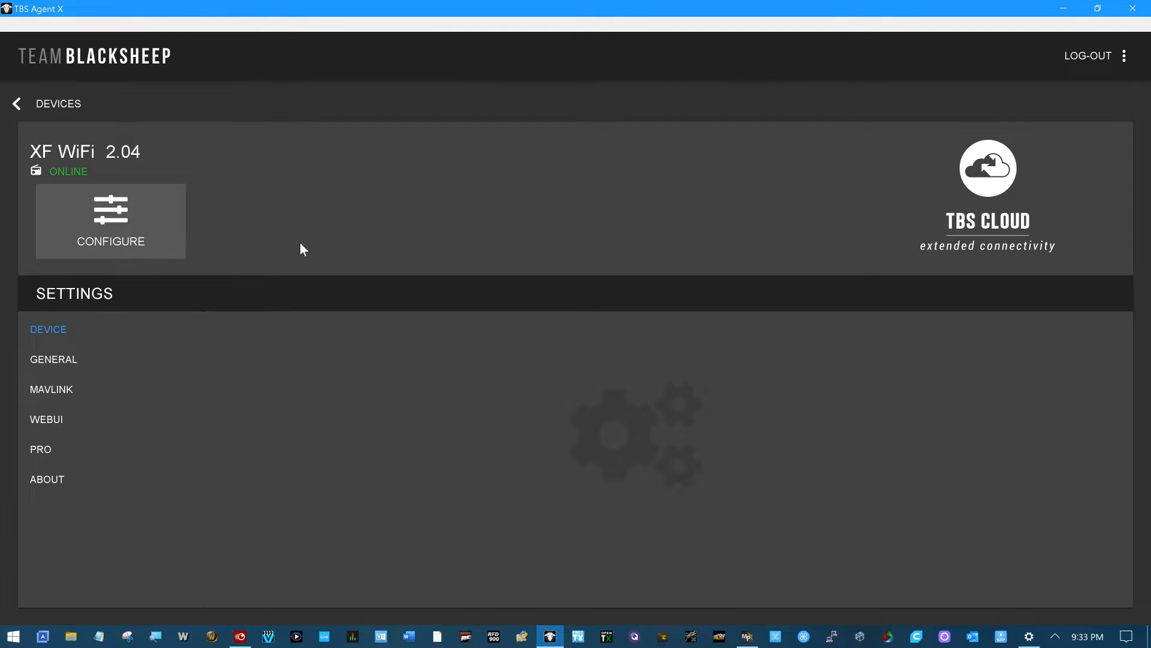
pyautogui.click(80, 393)
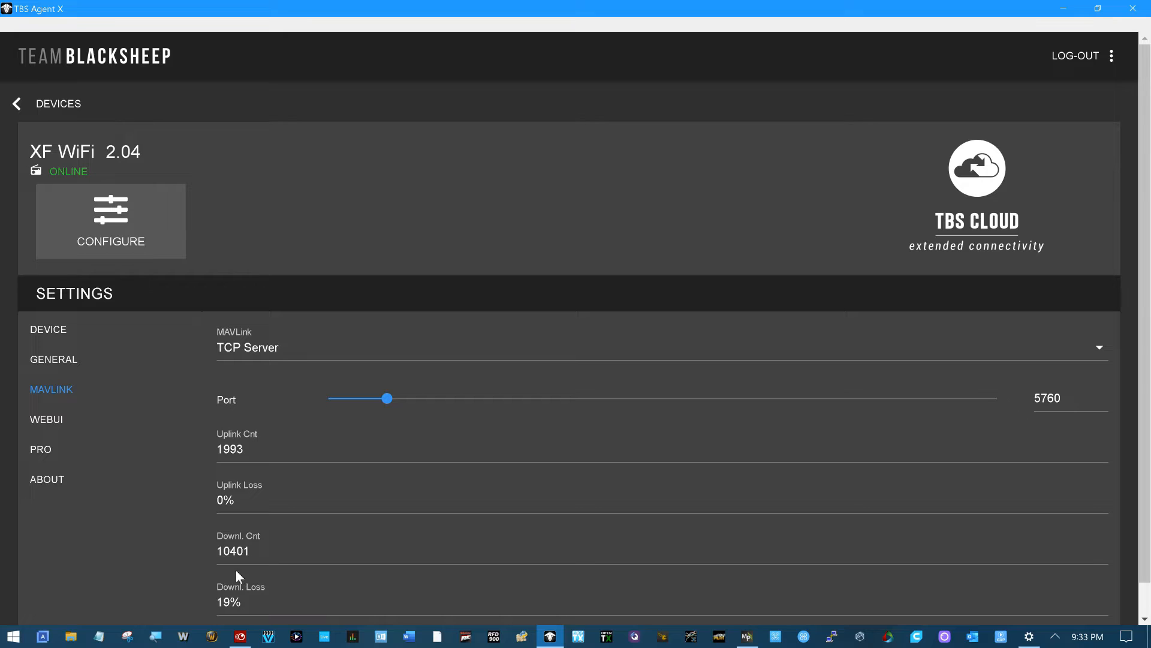
pyautogui.click(18, 101)
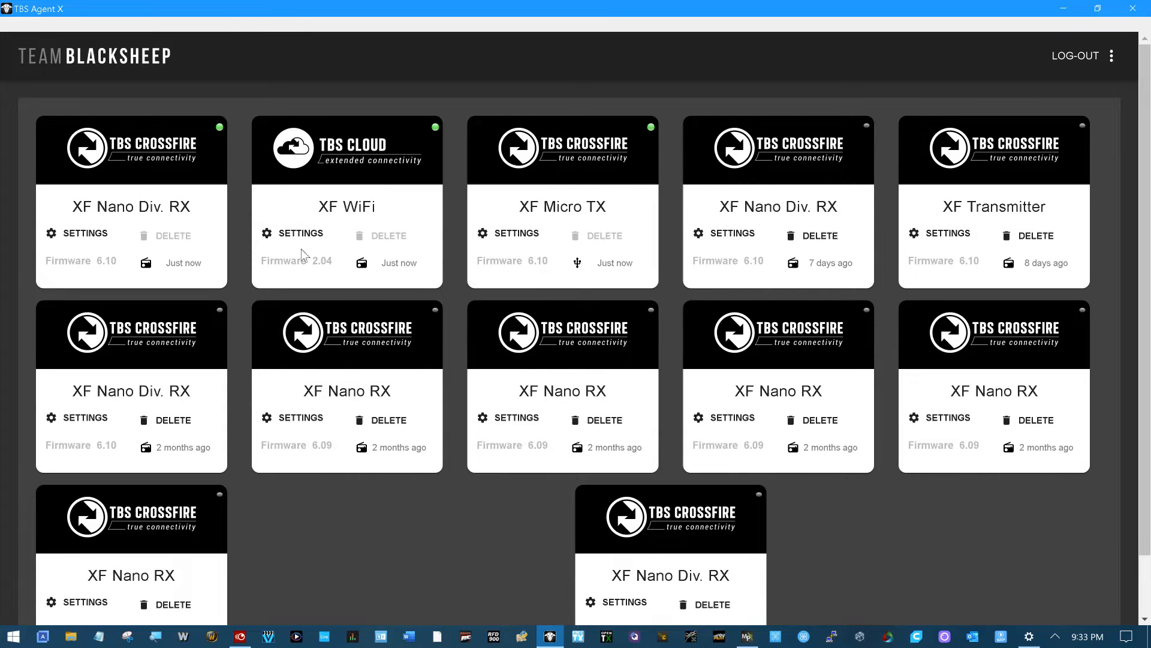
pyautogui.click(294, 230)
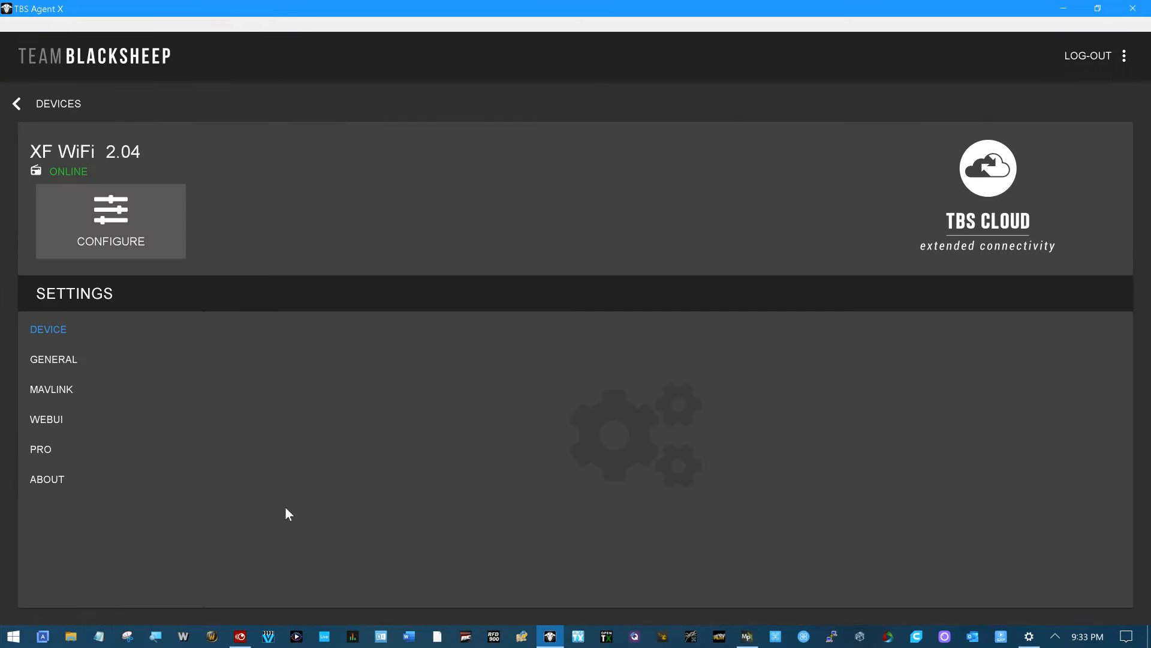
pyautogui.click(60, 389)
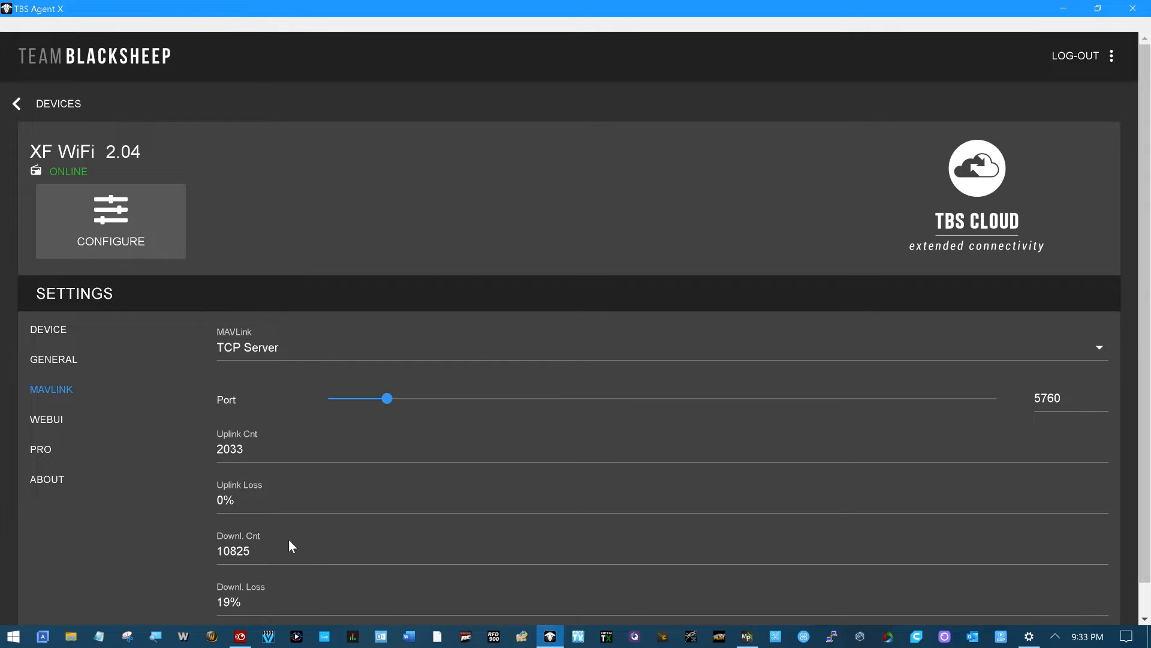
# Examine the XF WiFi module's Pro settings for WiFi power, TBS Cloud and Autoscan, and return to its MAVLink settings
pyautogui.click(50, 449)
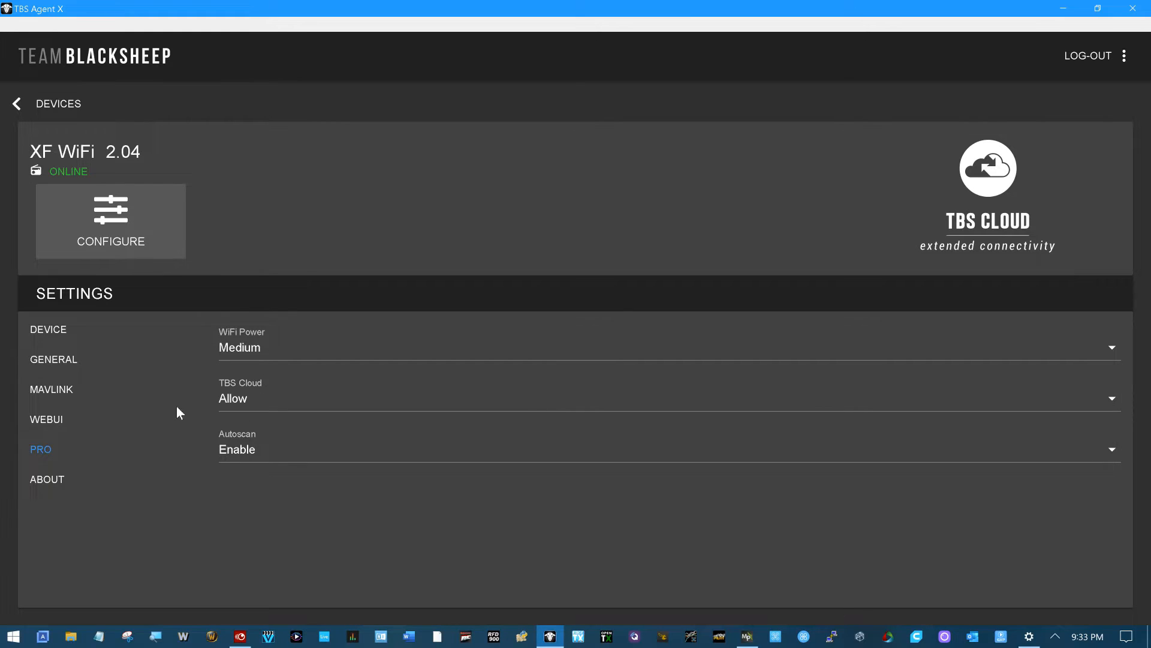
pyautogui.click(53, 390)
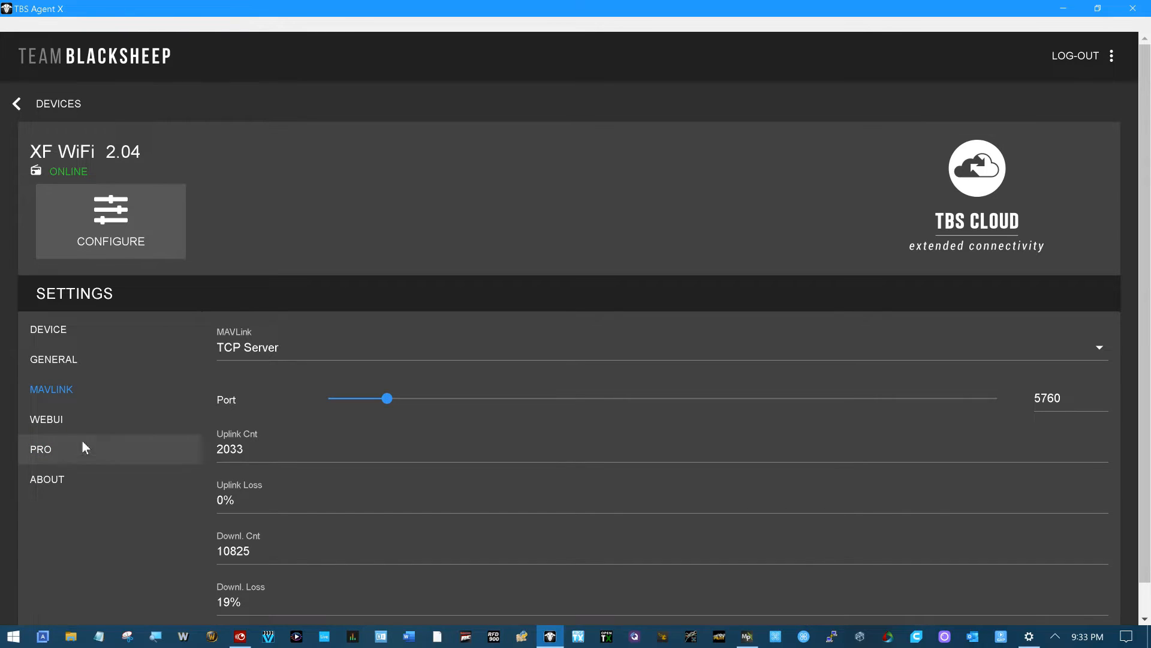
pyautogui.click(53, 450)
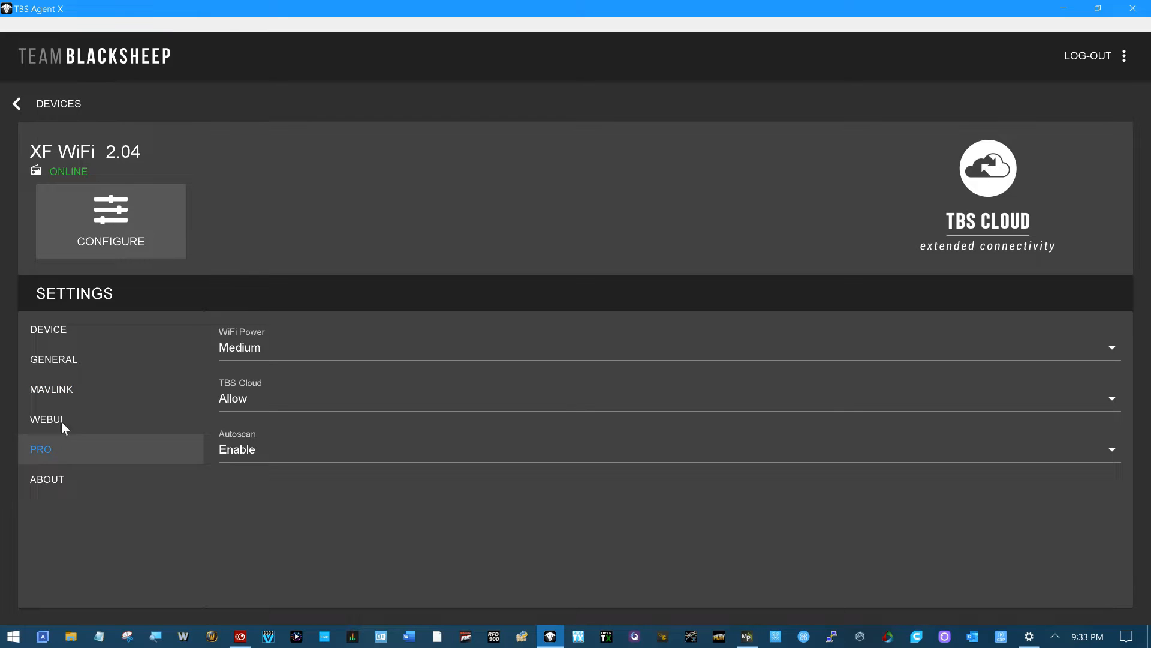
pyautogui.click(54, 389)
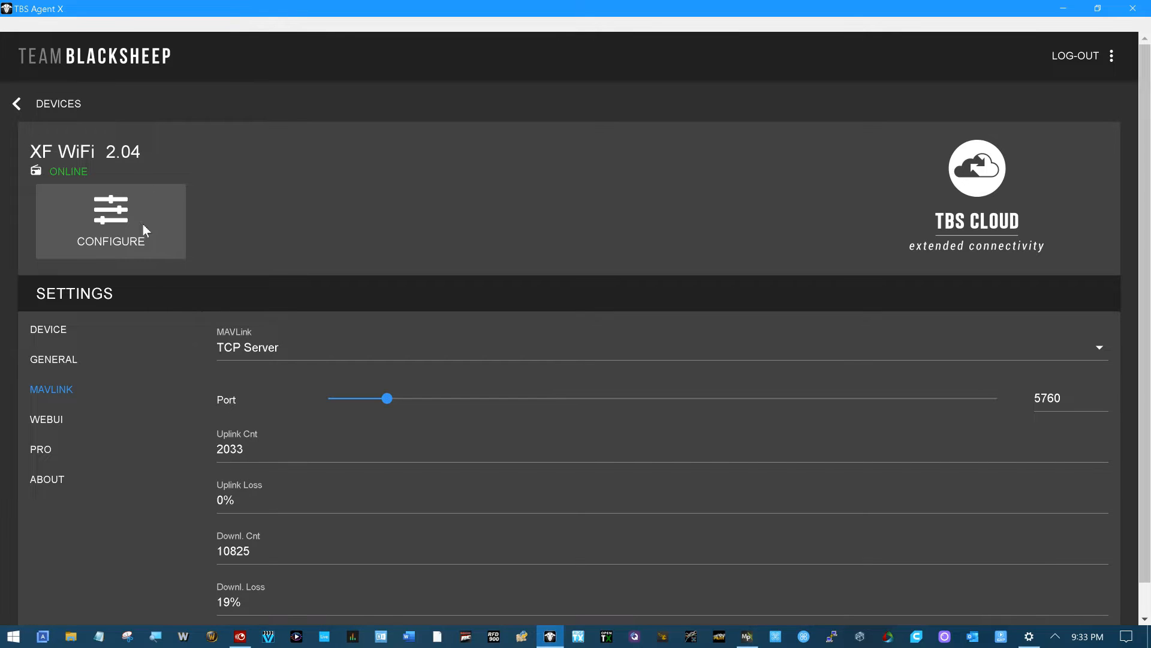
# Reopen the XF WiFi module from the device list and read its refreshed MAVLink packet counts and losses
pyautogui.click(17, 104)
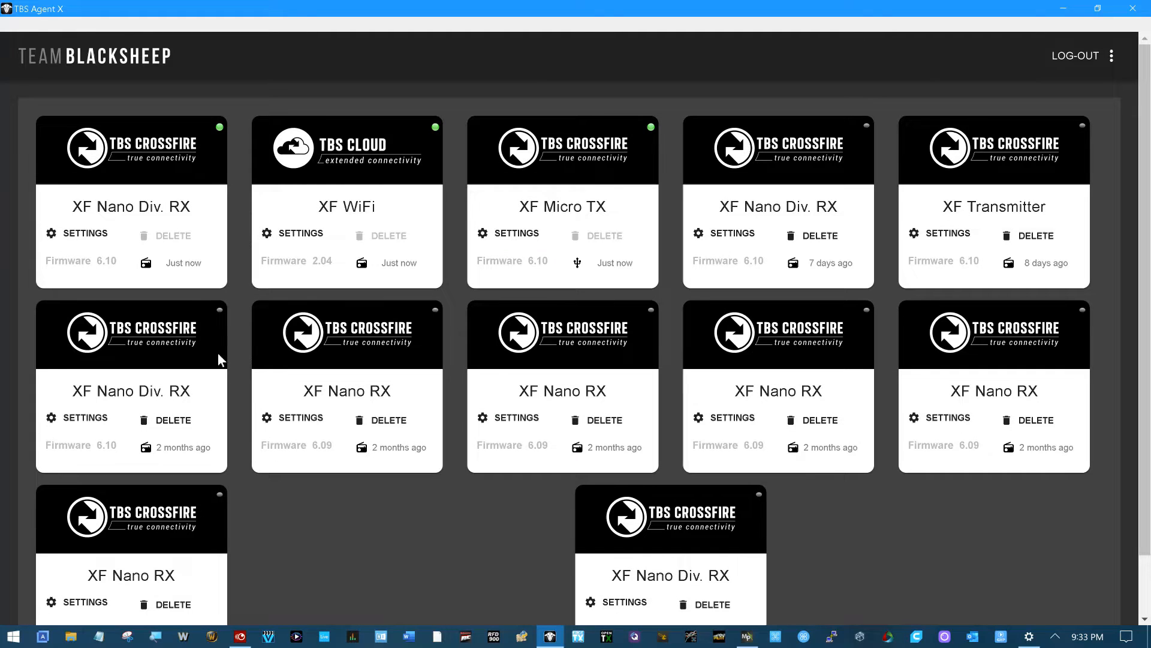
pyautogui.click(287, 233)
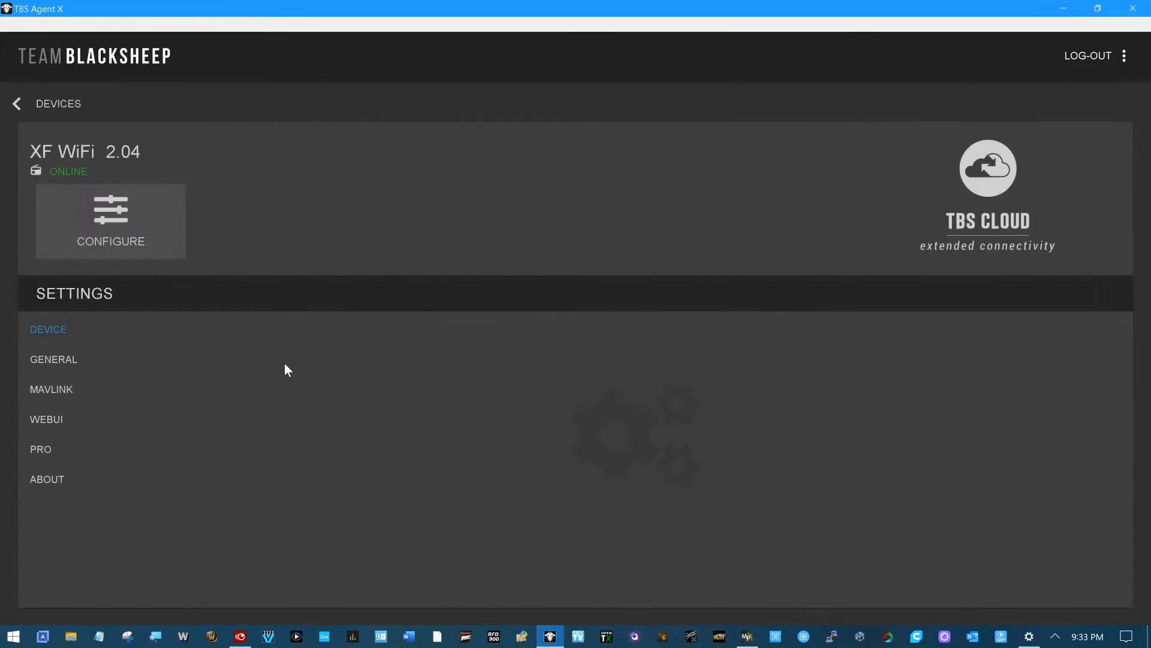
pyautogui.click(57, 387)
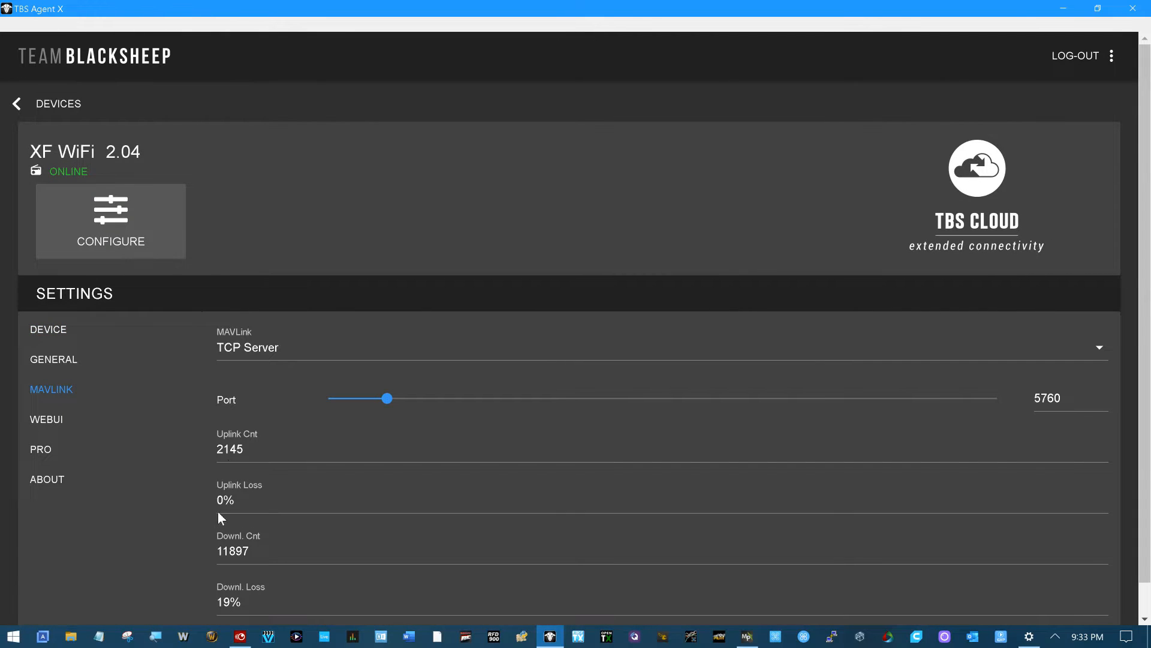
pyautogui.scroll(-1, 372, 566)
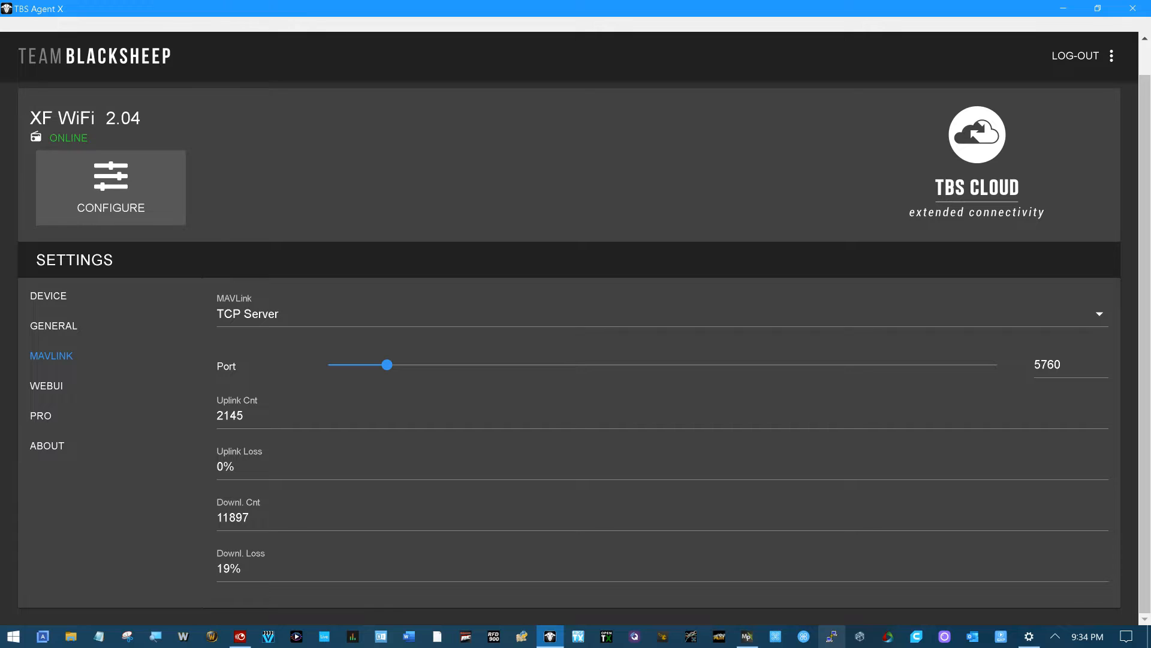
# Switch to Windows Settings and disconnect the computer from the TBS Crossfire Wi-Fi network
pyautogui.click(1029, 636)
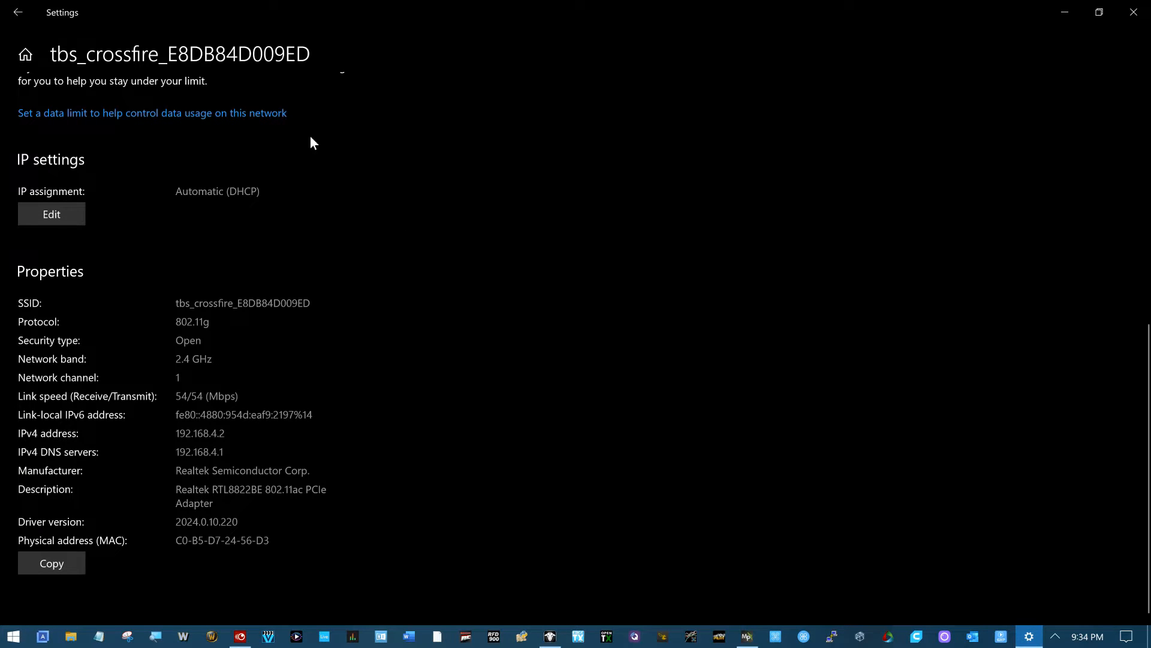
pyautogui.click(23, 19)
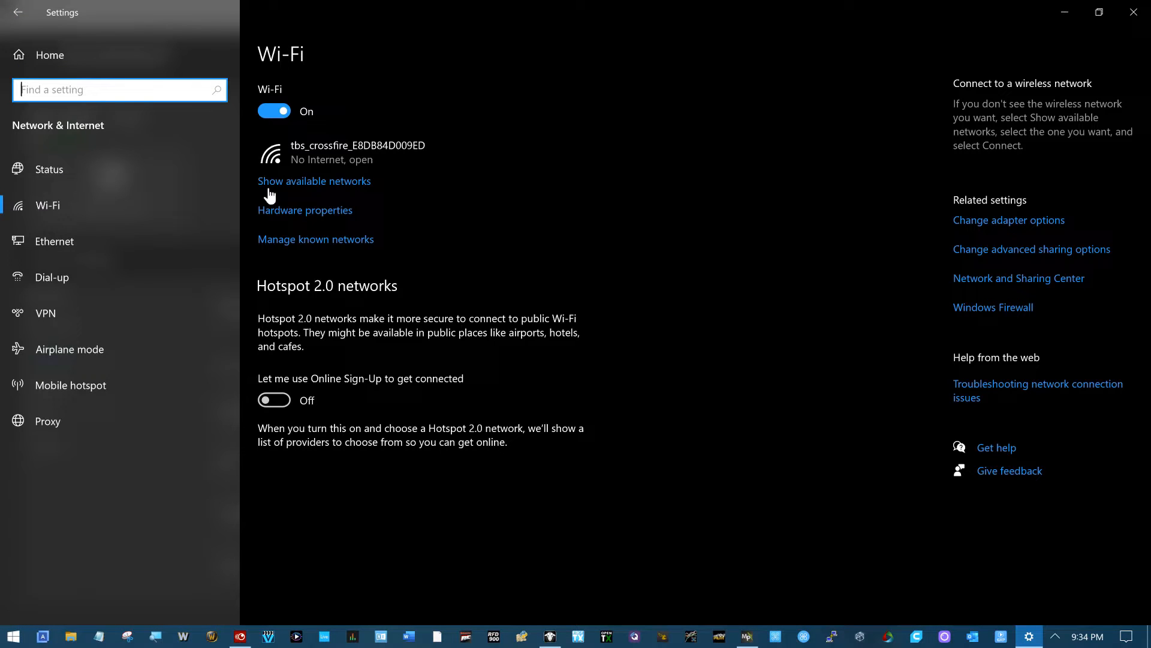
pyautogui.click(326, 146)
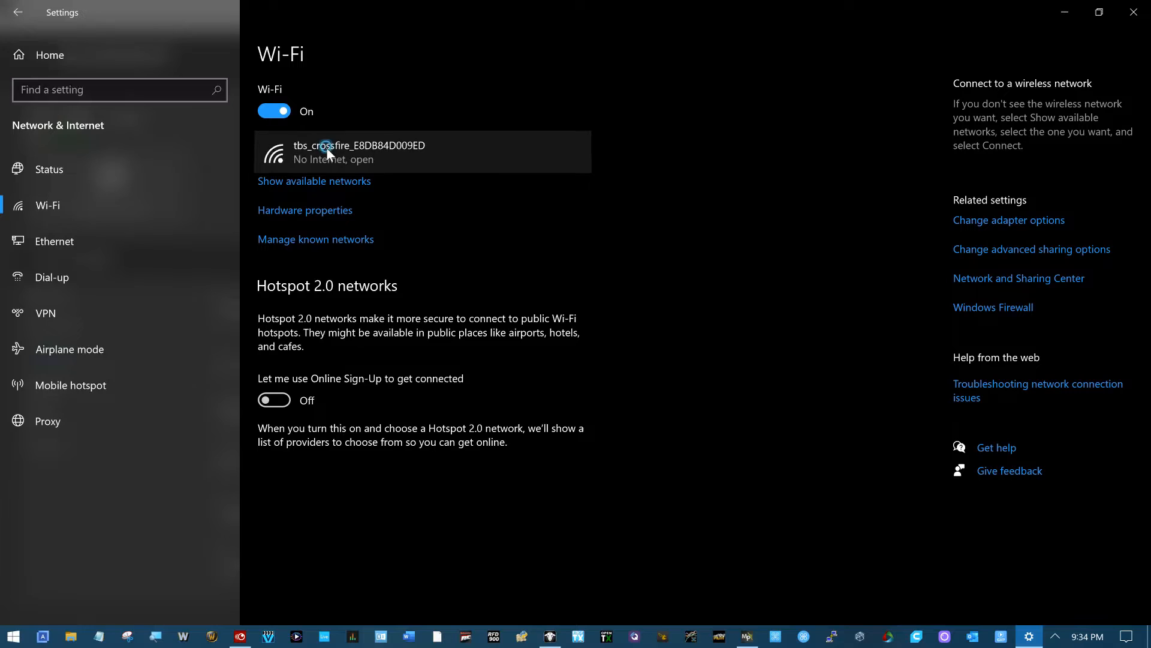
pyautogui.click(25, 22)
pyautogui.click(344, 181)
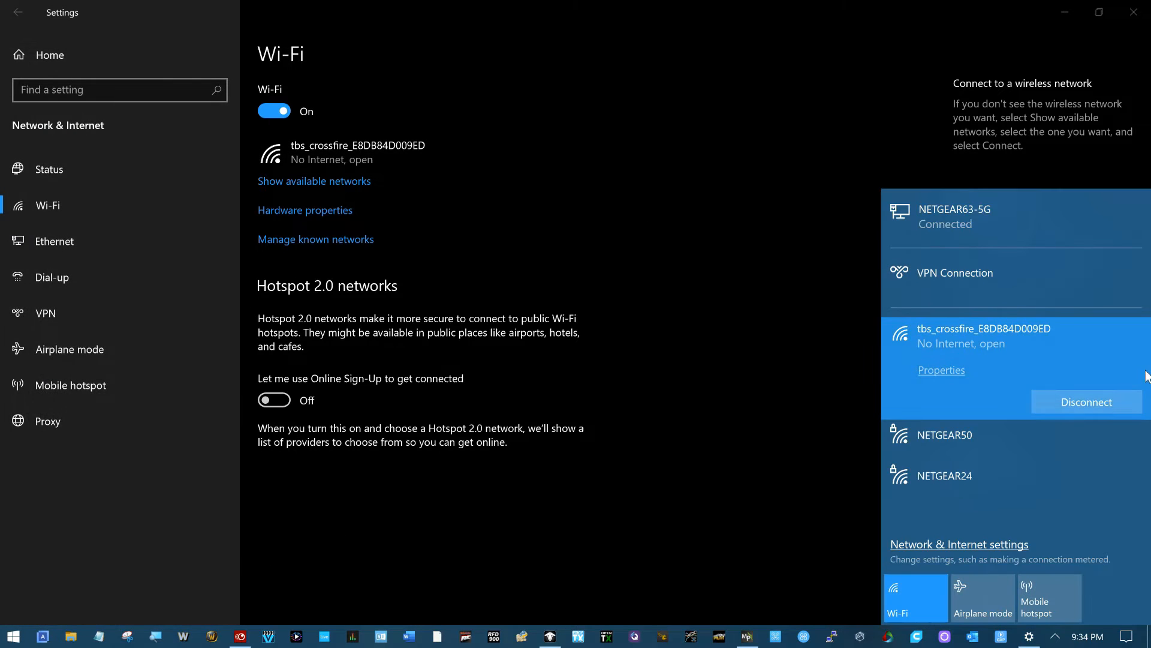
pyautogui.click(1100, 405)
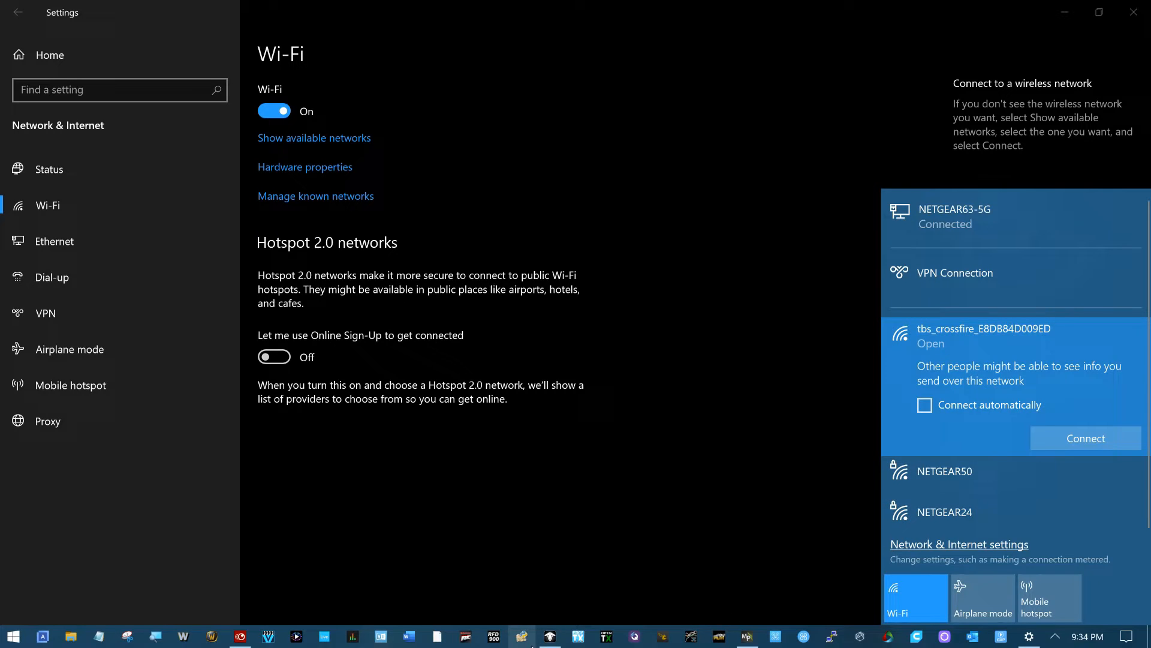
# Switch to TBS Agent X and change the XF WiFi module's MAVLink mode to UDP
pyautogui.click(550, 639)
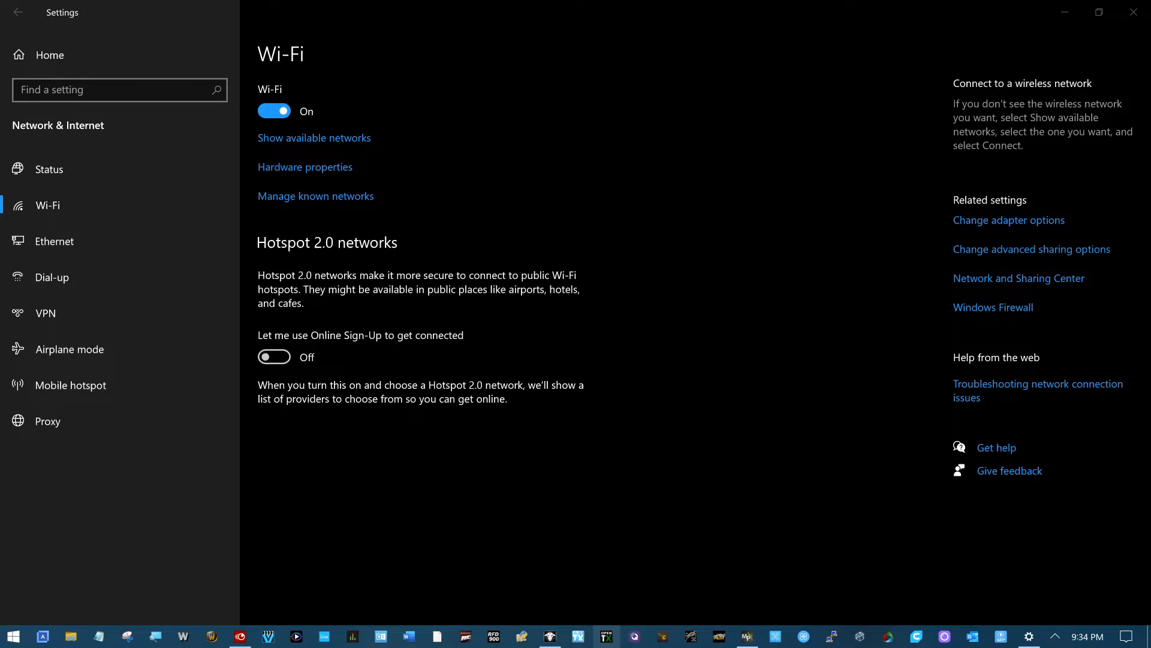
pyautogui.click(549, 636)
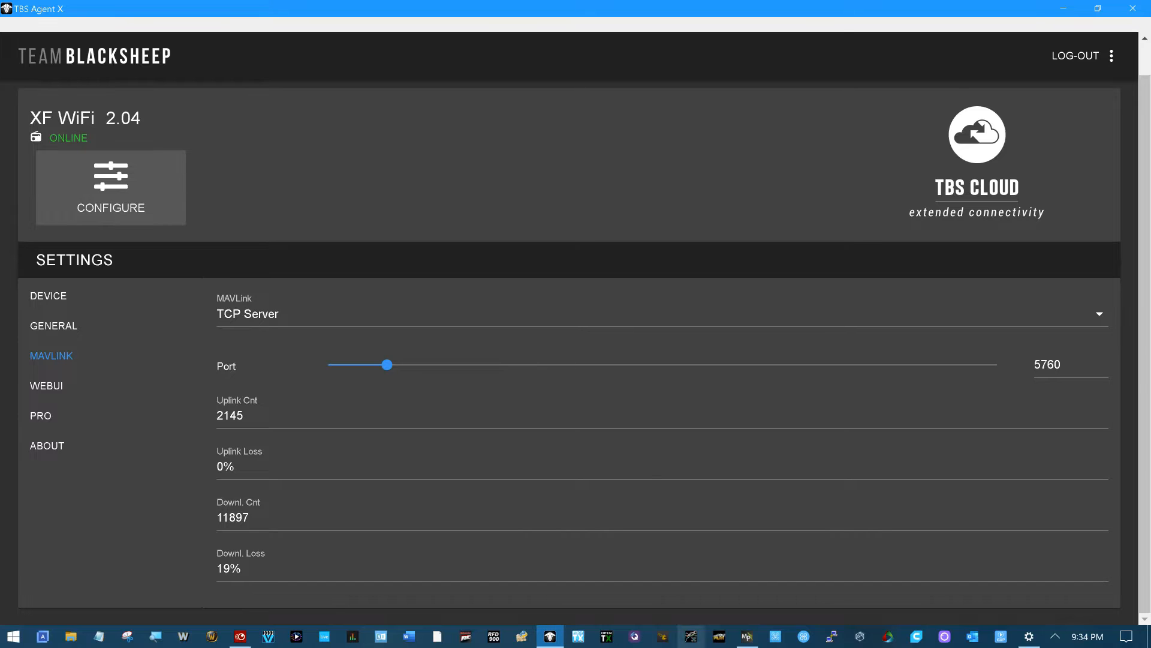
pyautogui.click(747, 636)
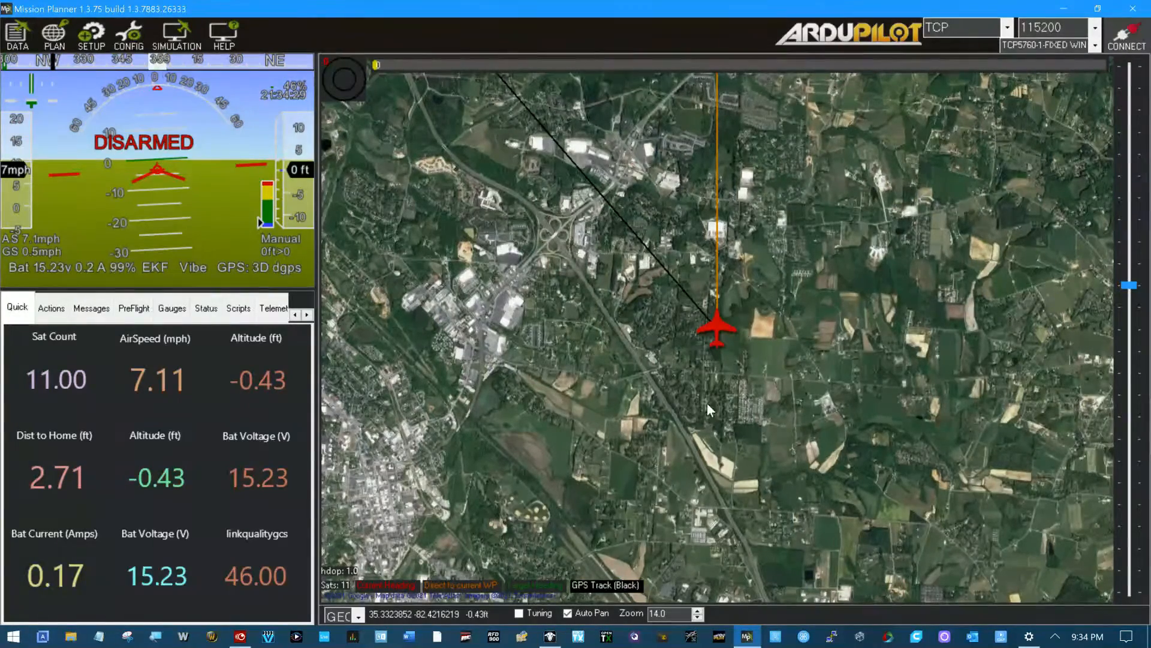
pyautogui.click(551, 638)
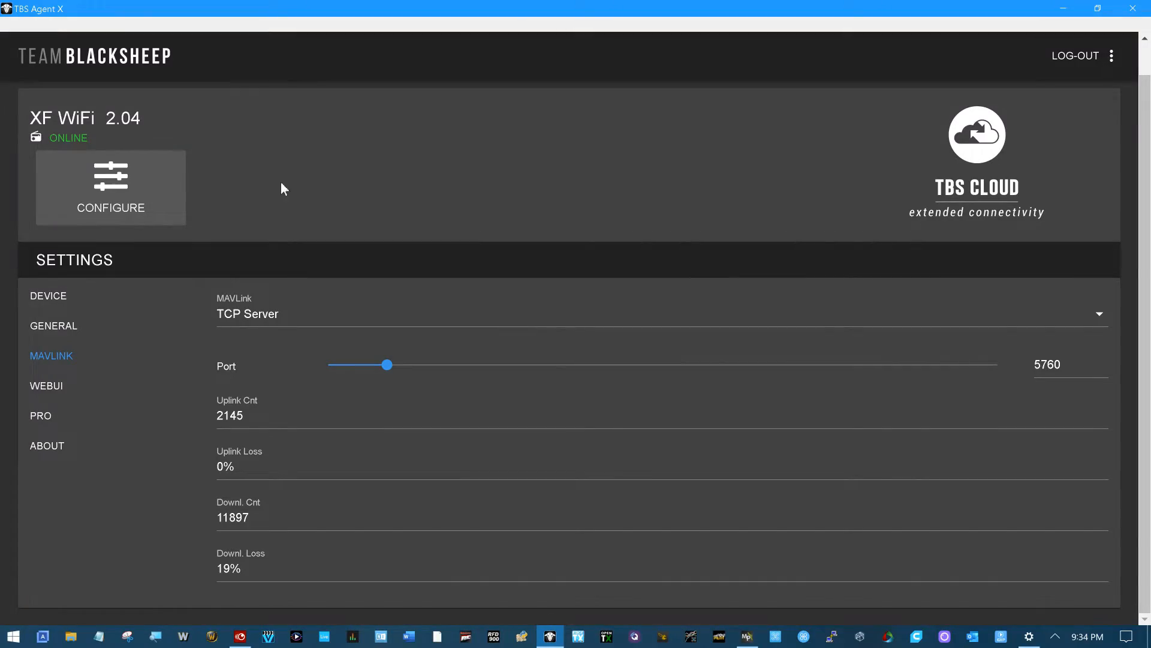
pyautogui.click(1108, 317)
pyautogui.click(379, 361)
# Reopen the XF WiFi module's MAVLink settings from the device list to check the mode and port
pyautogui.click(15, 108)
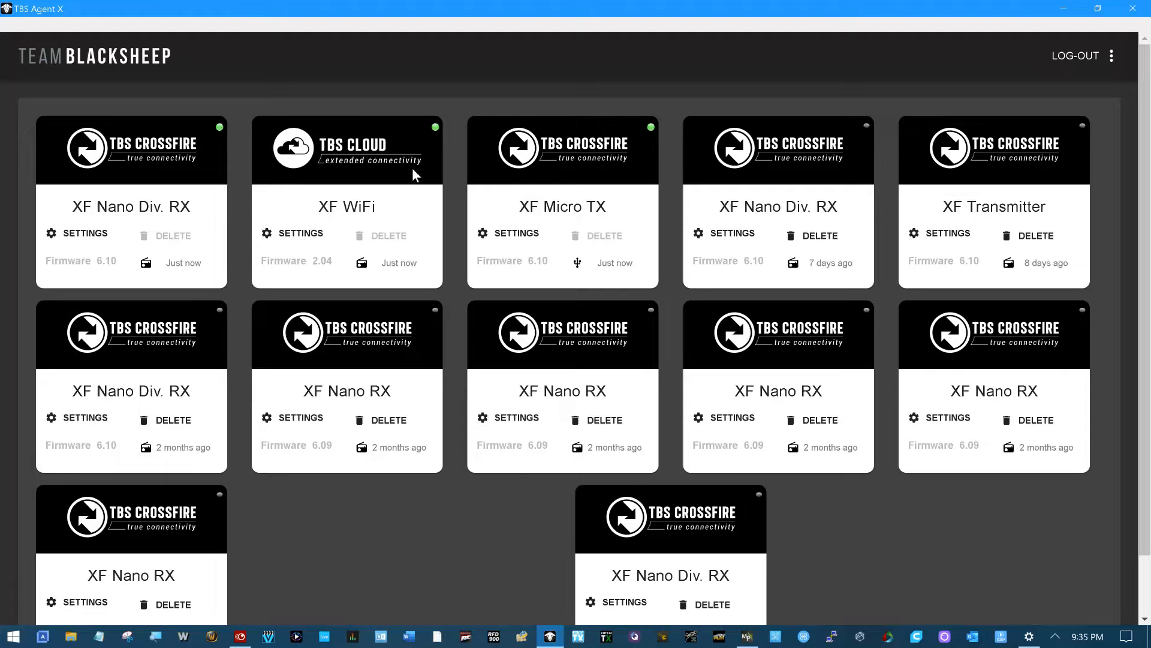
pyautogui.click(292, 231)
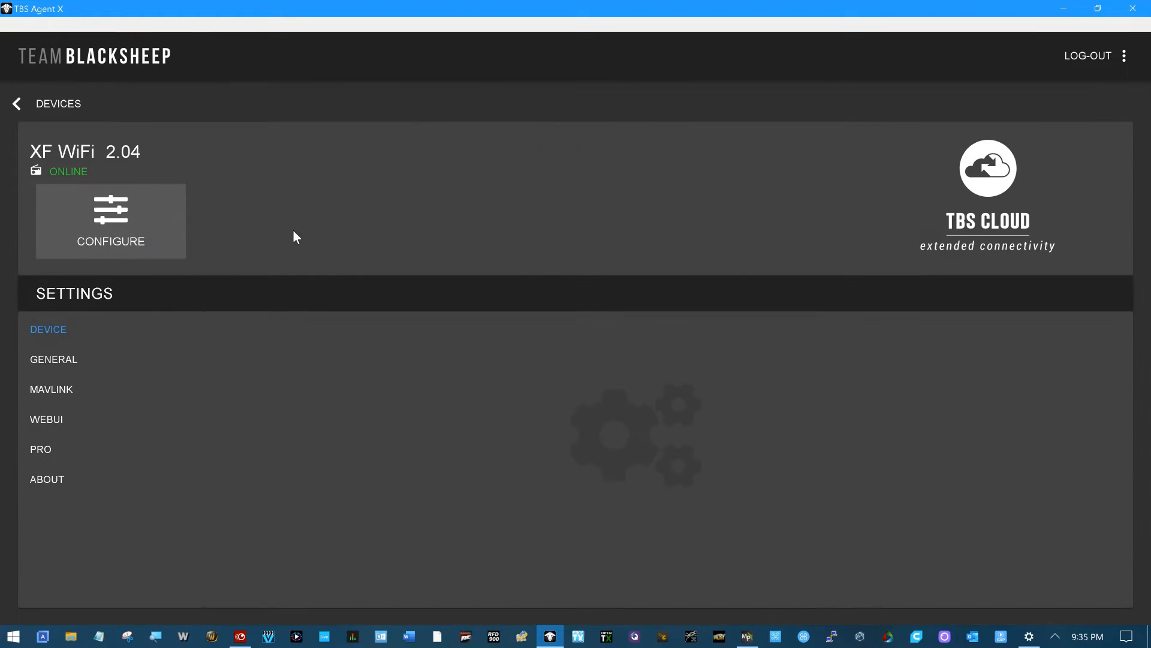
pyautogui.click(63, 390)
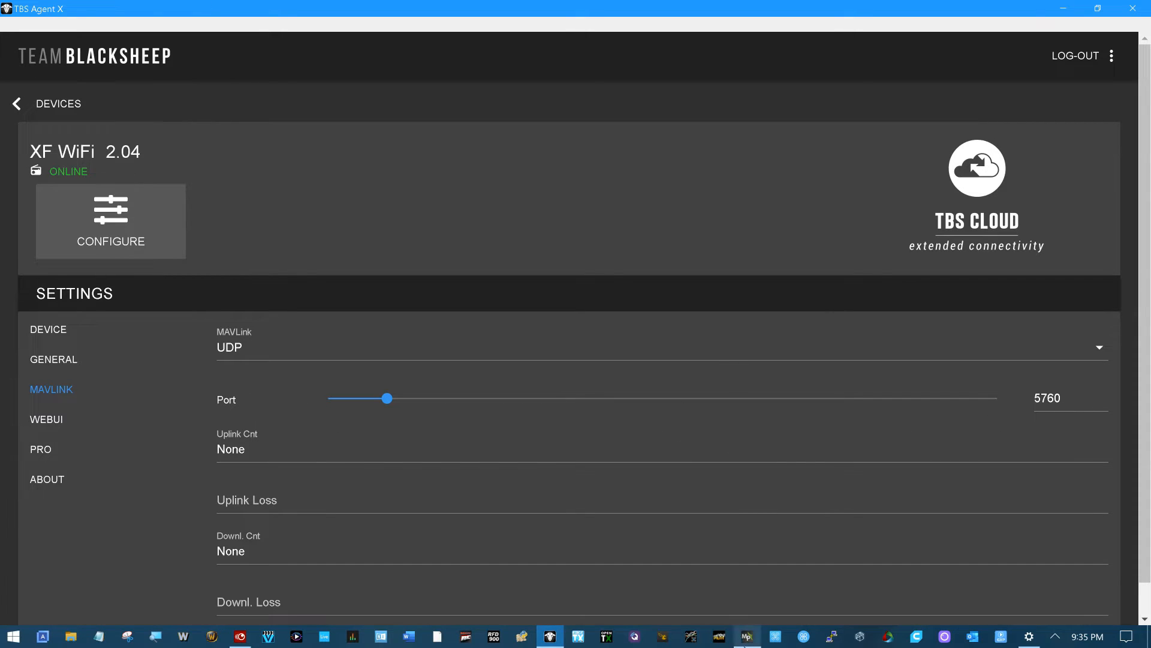
# Switch to Mission Planner and start a UDP connection listening on local port 5760
pyautogui.click(747, 637)
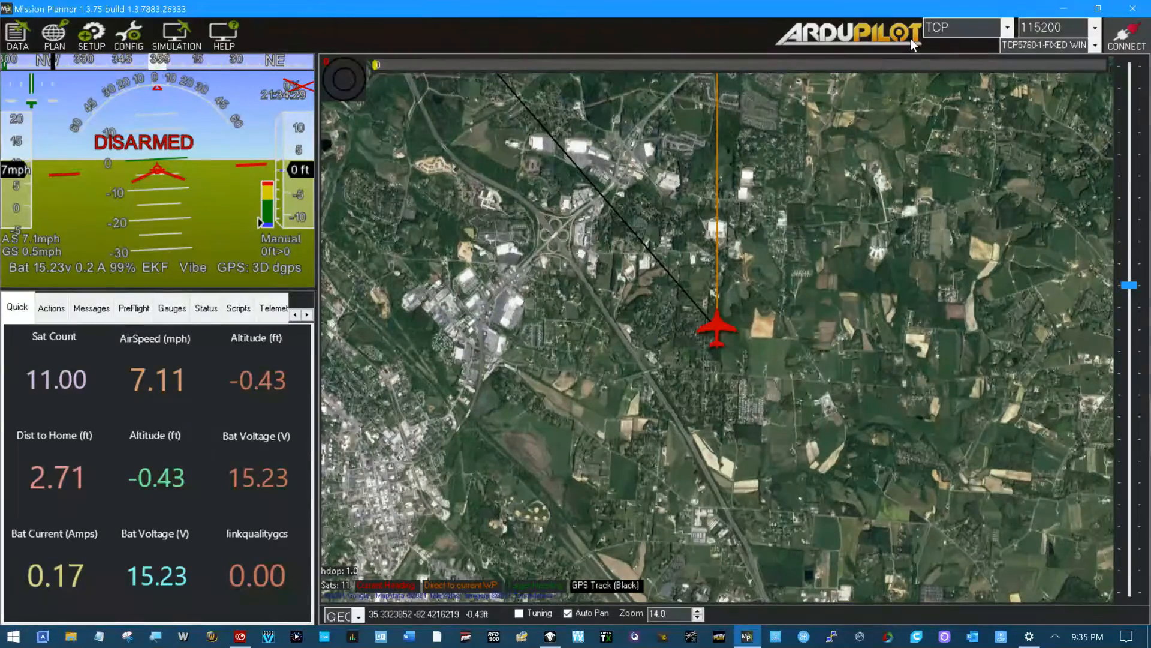
pyautogui.click(1007, 27)
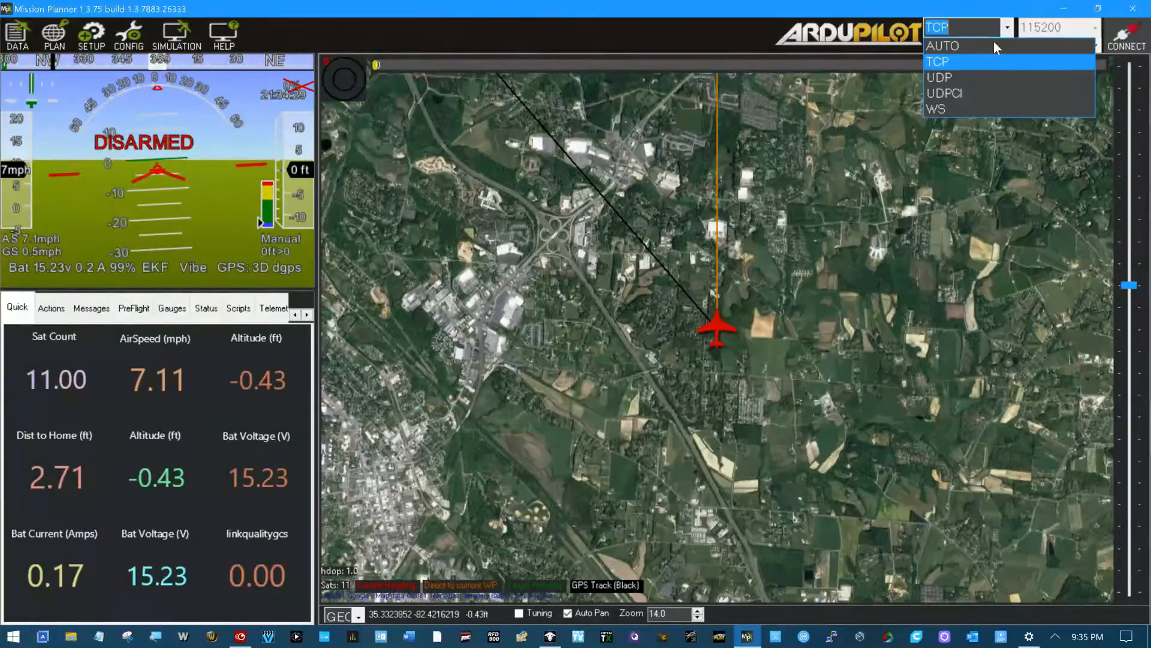
pyautogui.click(976, 76)
pyautogui.click(1127, 36)
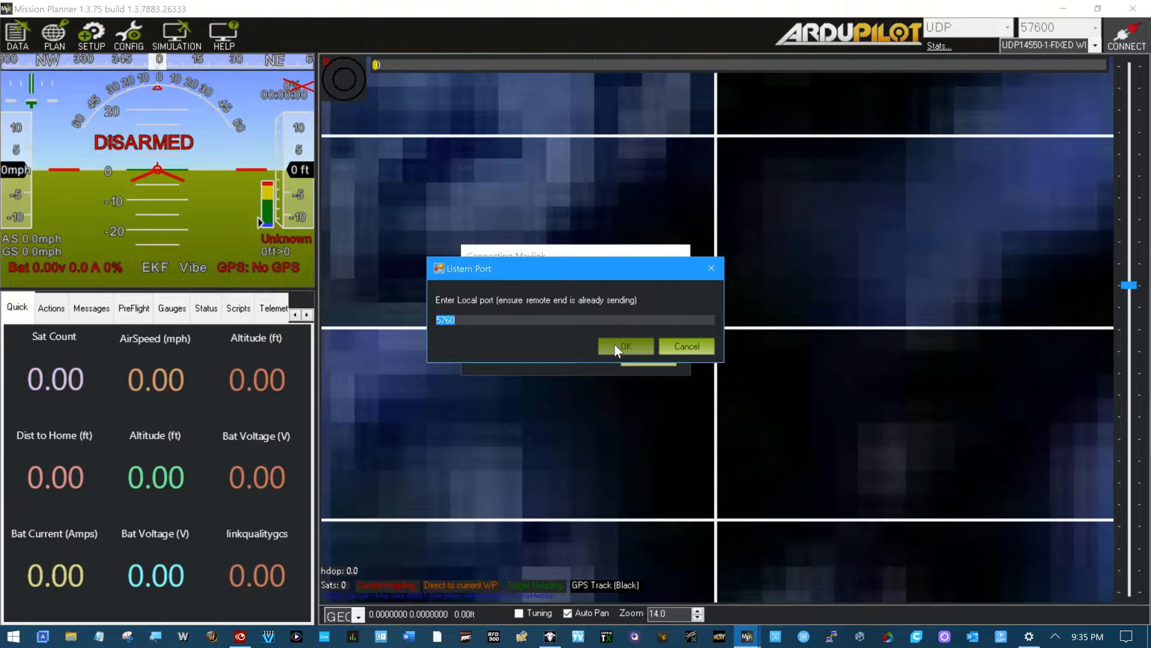
pyautogui.click(614, 345)
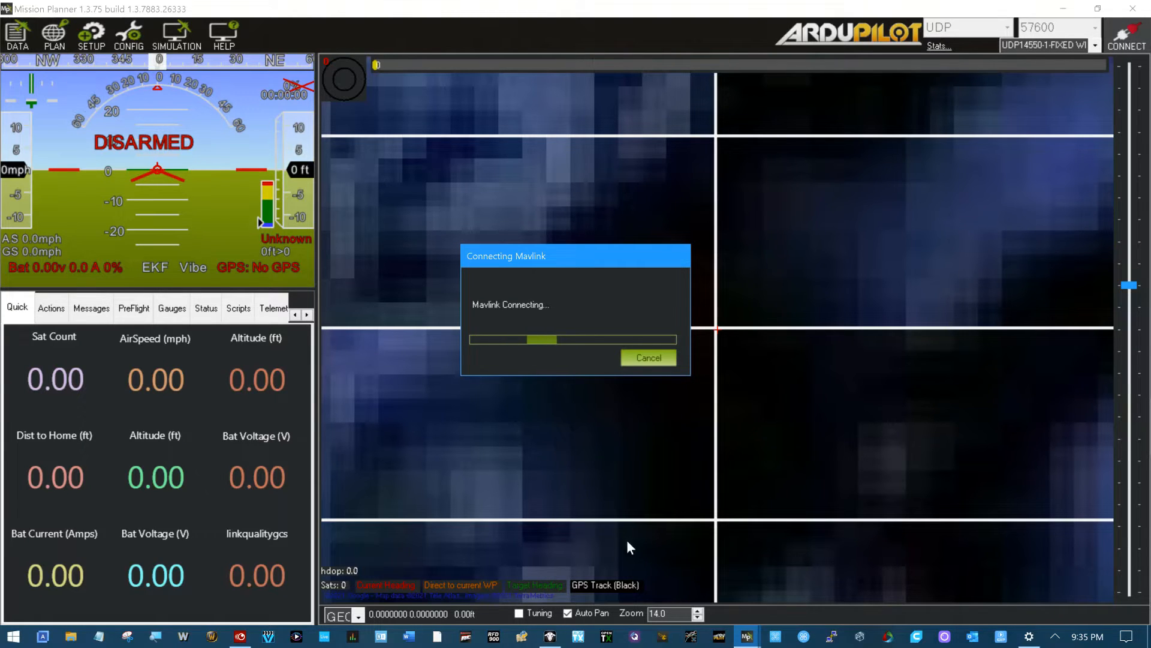
# Check the Wi-Fi status in Windows Settings and cancel the pending UDP connection attempt in Mission Planner
pyautogui.moveTo(1028, 636)
pyautogui.click(1028, 635)
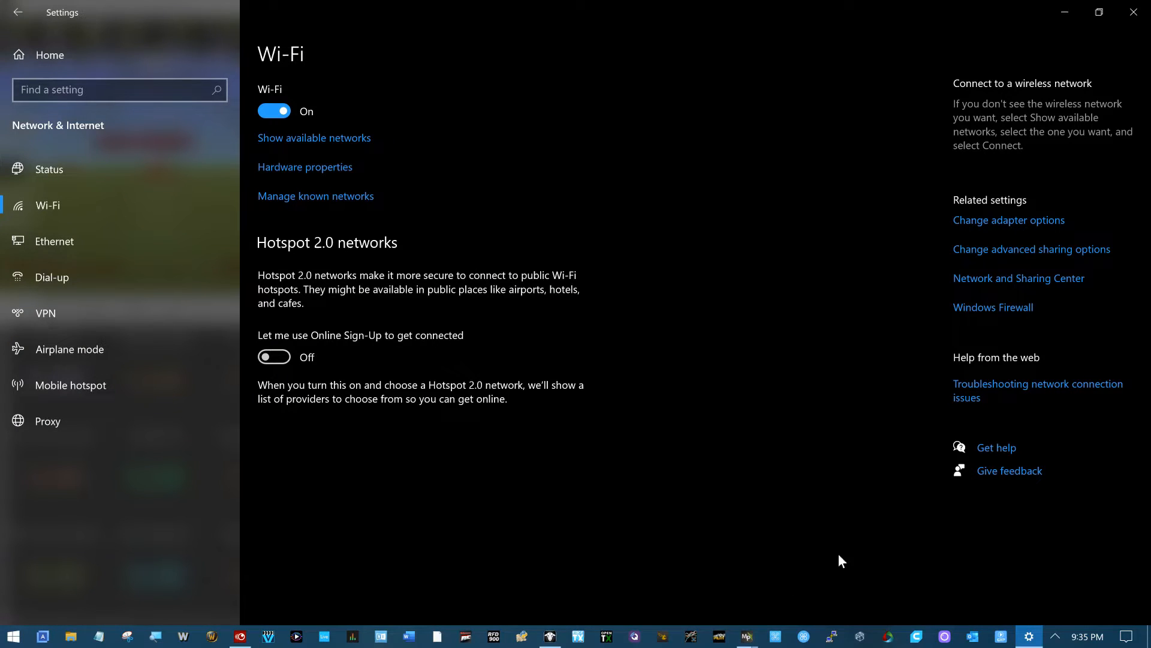
pyautogui.click(747, 636)
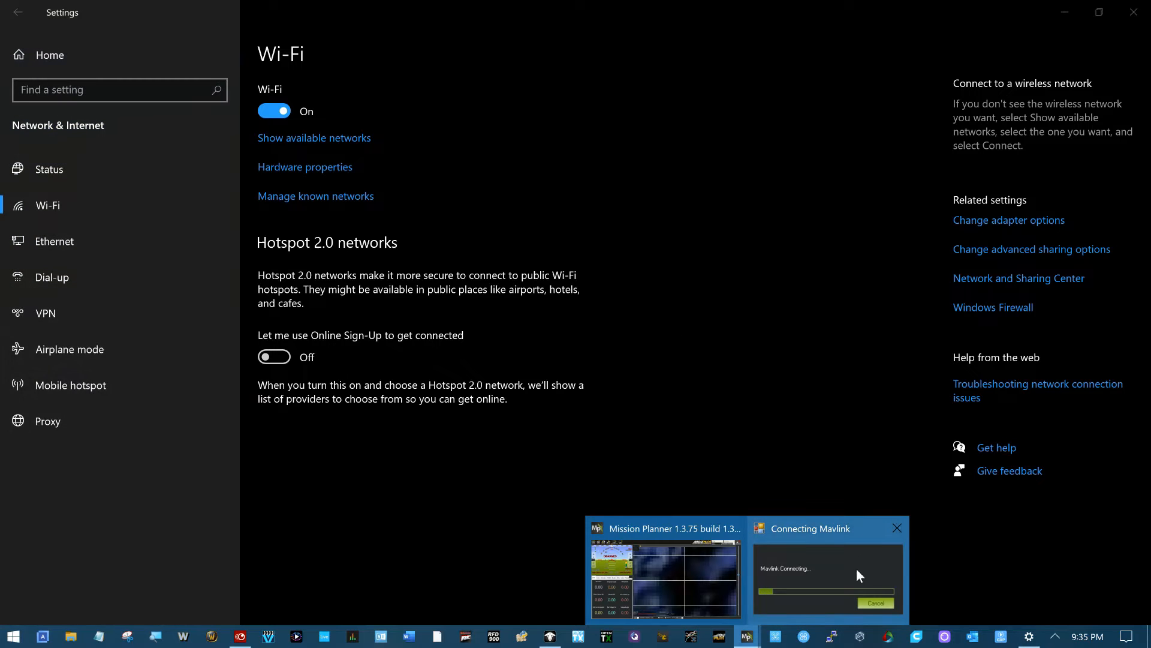
pyautogui.click(841, 543)
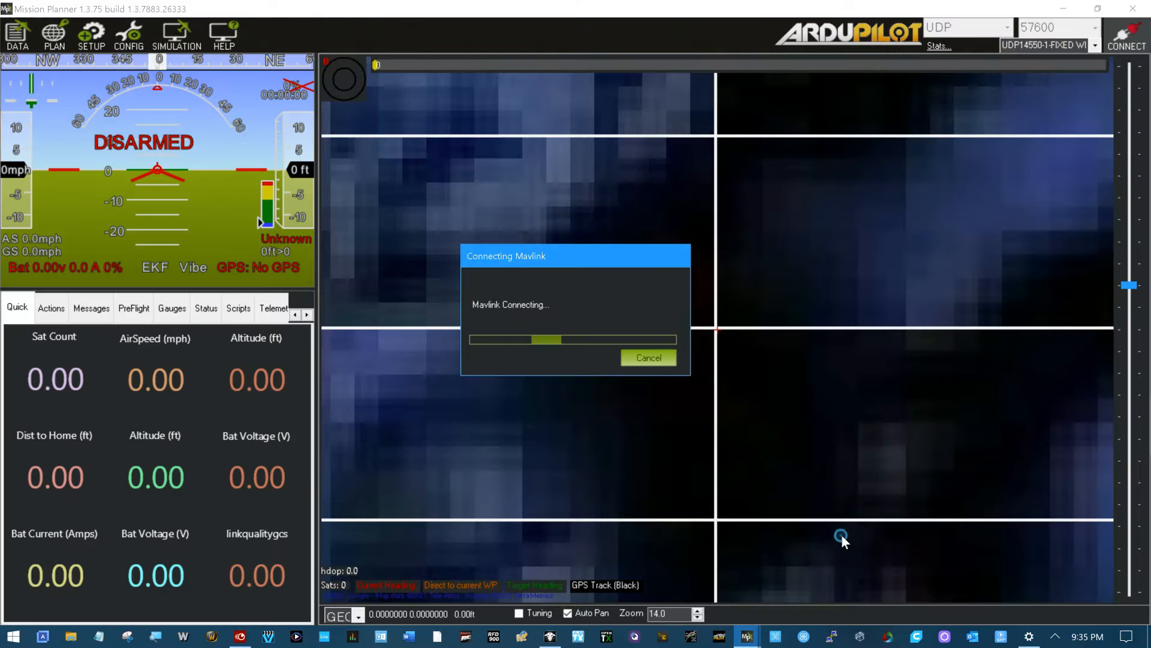
pyautogui.click(650, 358)
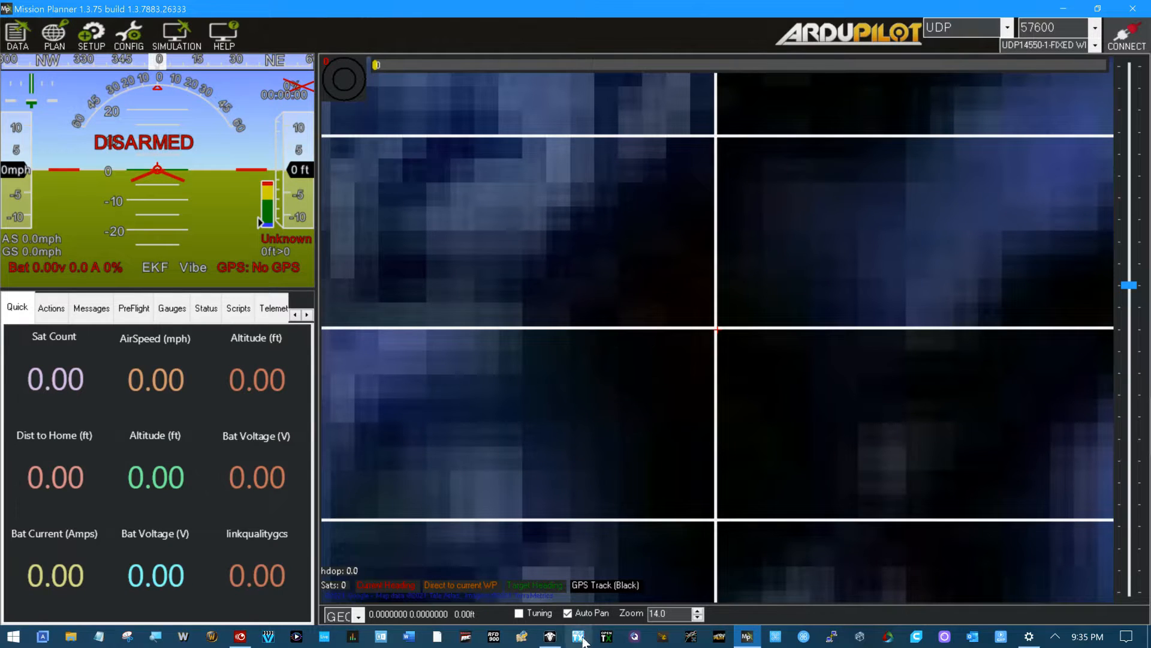
# Switch to Windows Settings and connect the computer to the open TBS Crossfire Wi-Fi network
pyautogui.click(1029, 635)
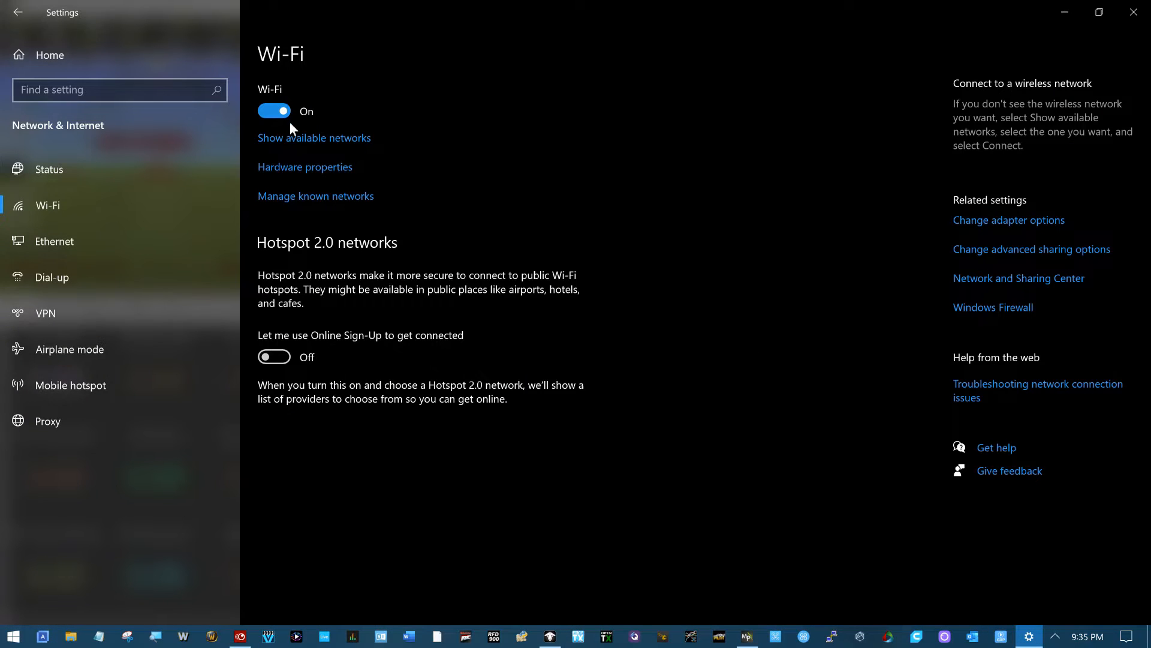
pyautogui.click(309, 139)
pyautogui.click(985, 333)
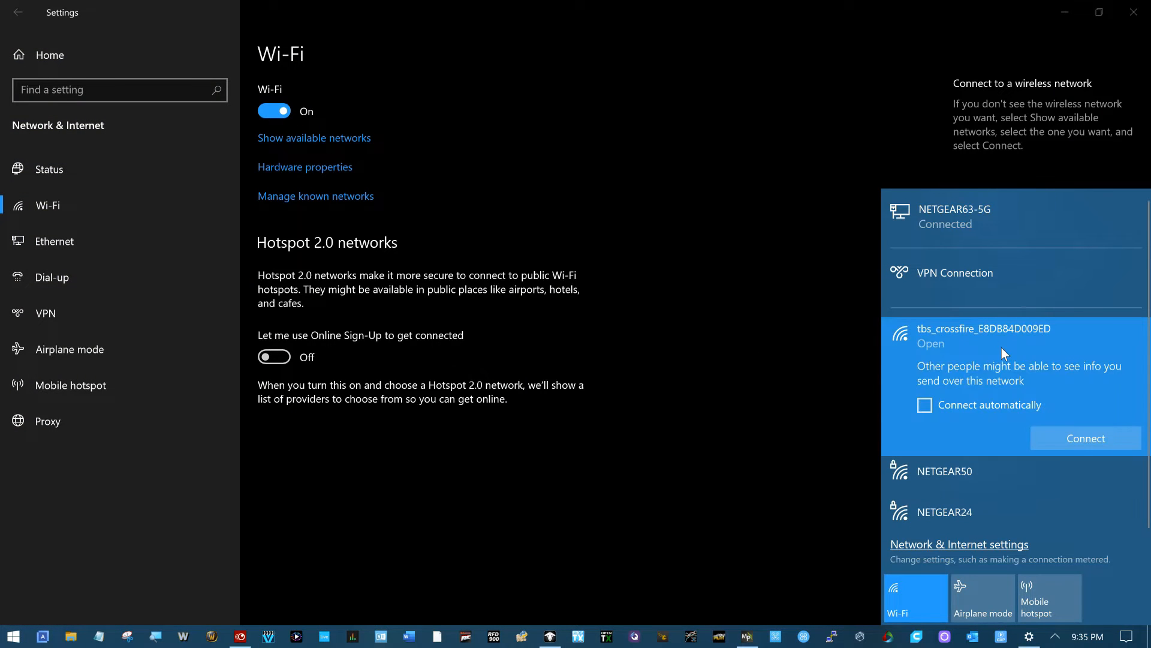
pyautogui.click(1085, 440)
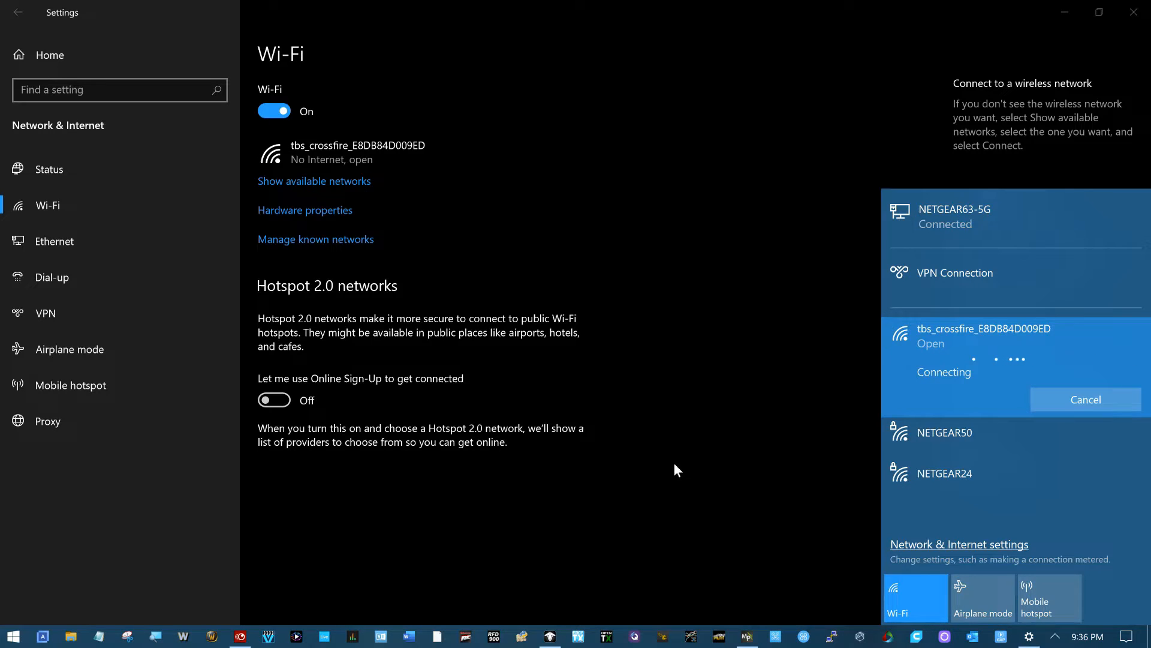
pyautogui.click(676, 463)
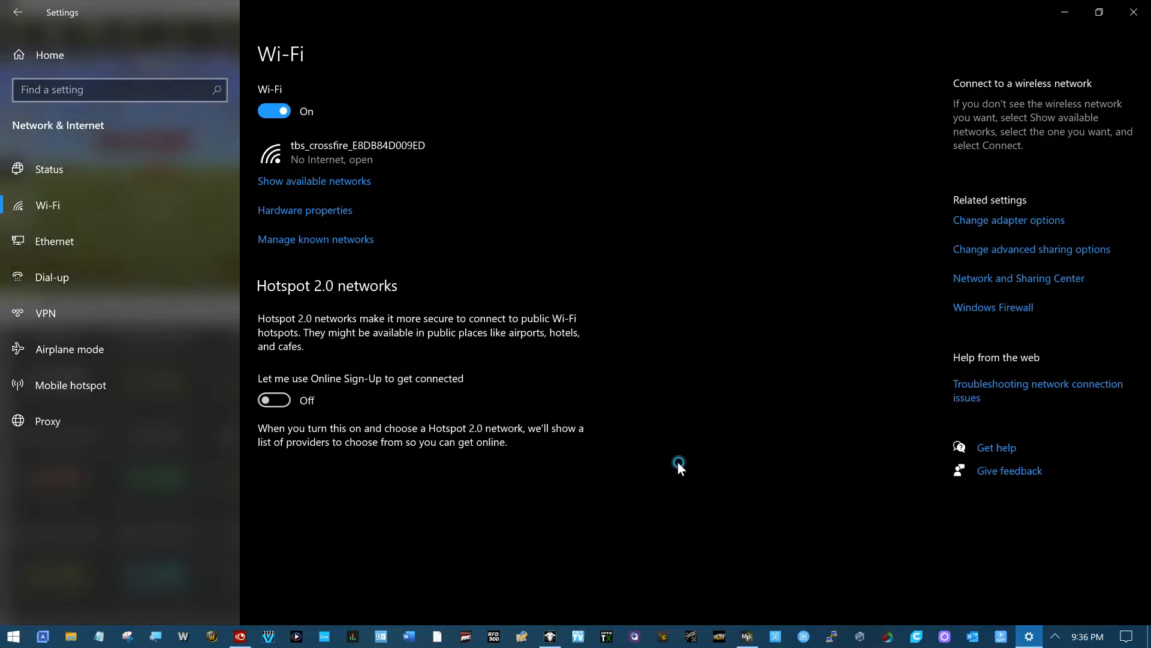
# Switch to Mission Planner, try a UDP connection on local port 5760, and close the program
pyautogui.click(746, 636)
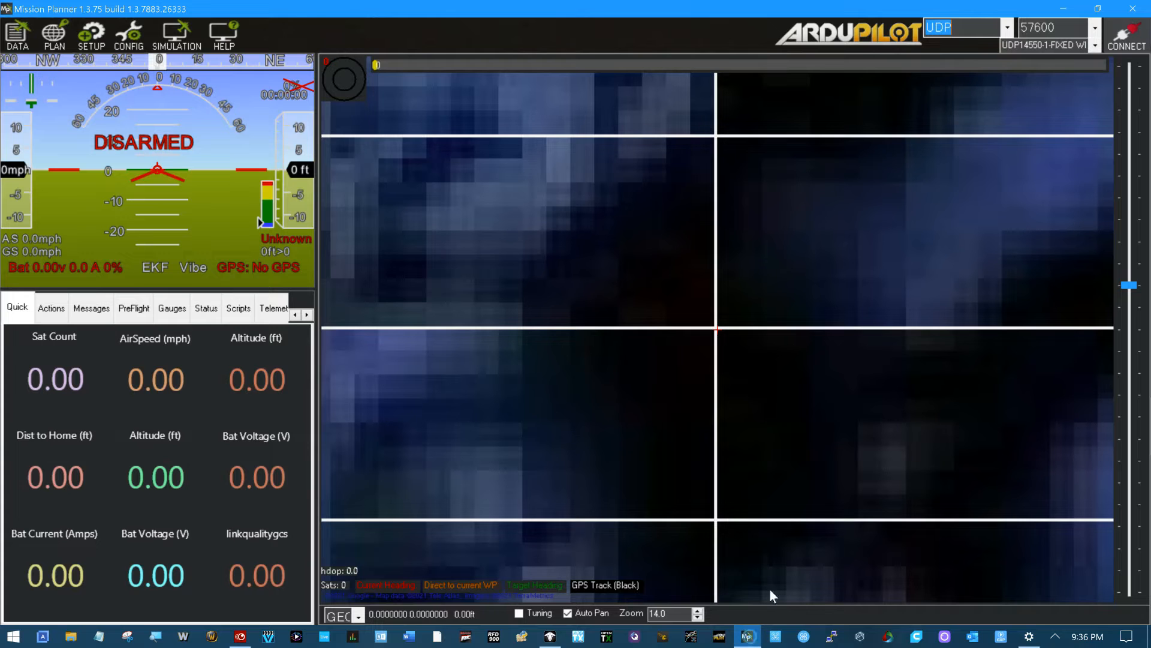
pyautogui.click(1126, 36)
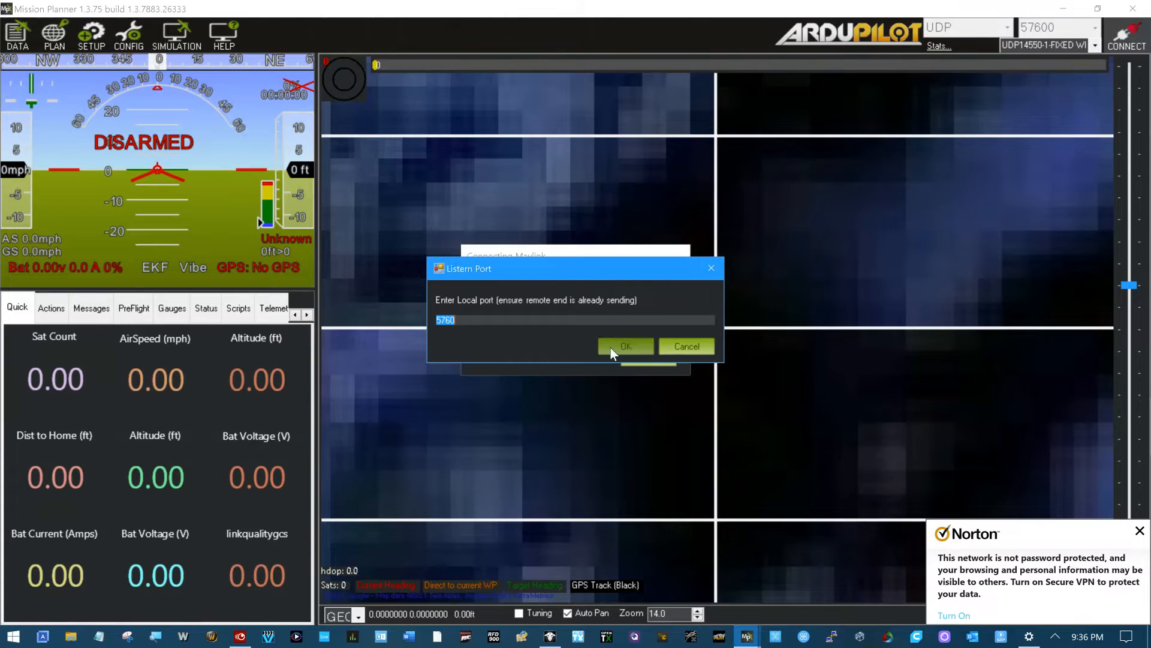
pyautogui.click(614, 347)
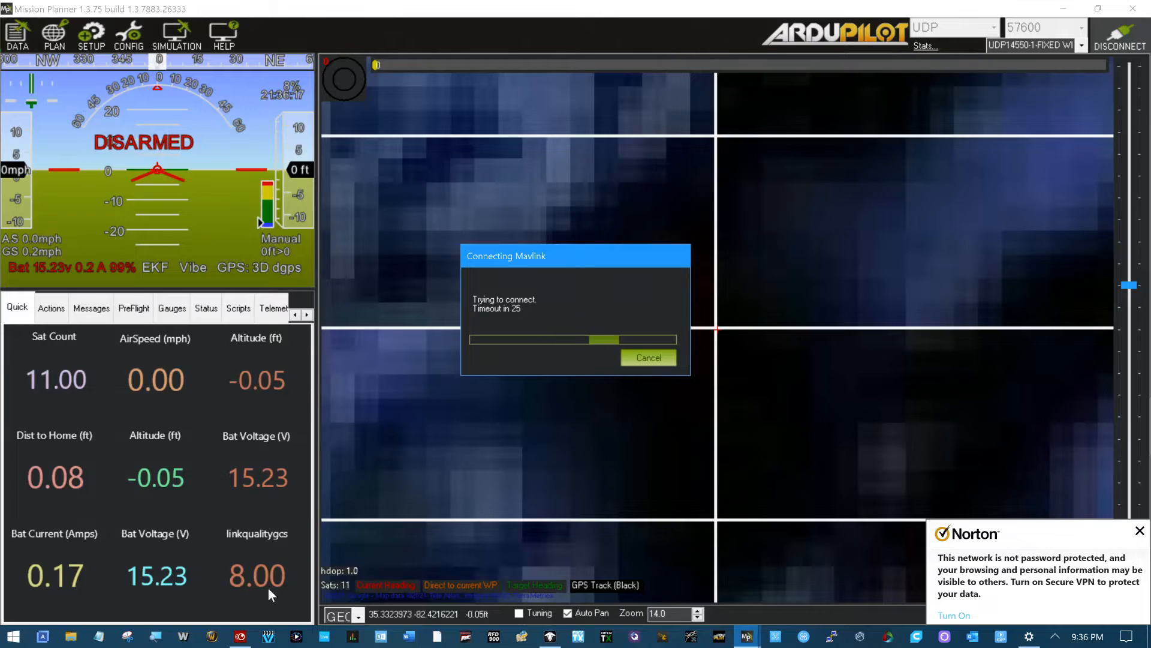
pyautogui.click(1140, 531)
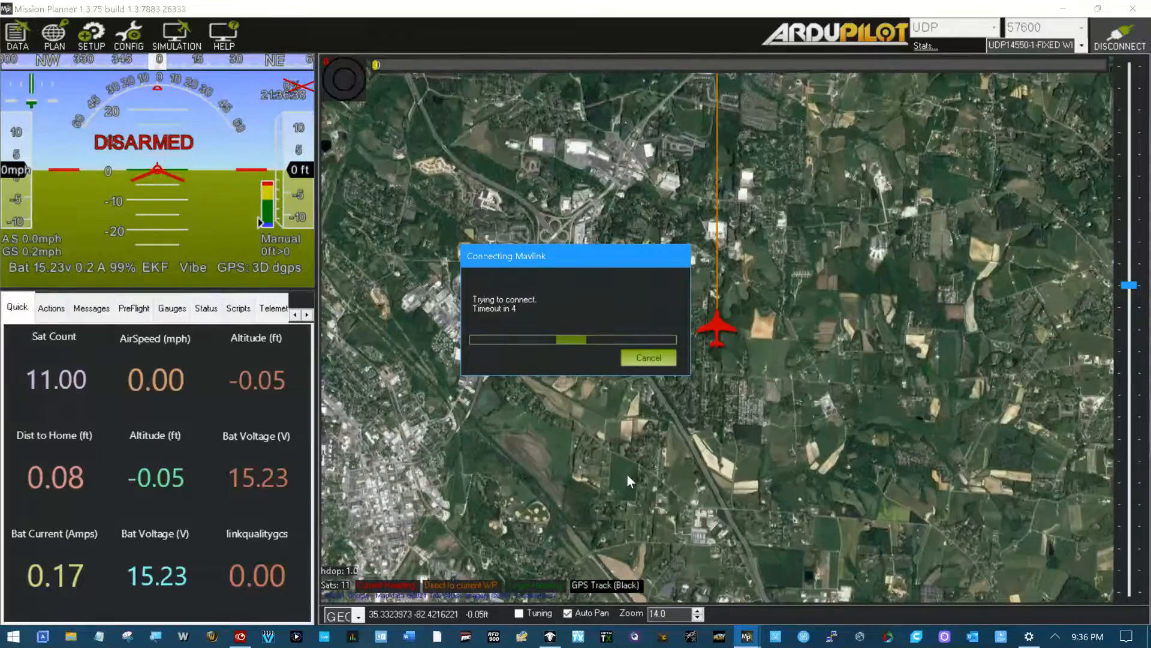
pyautogui.click(638, 359)
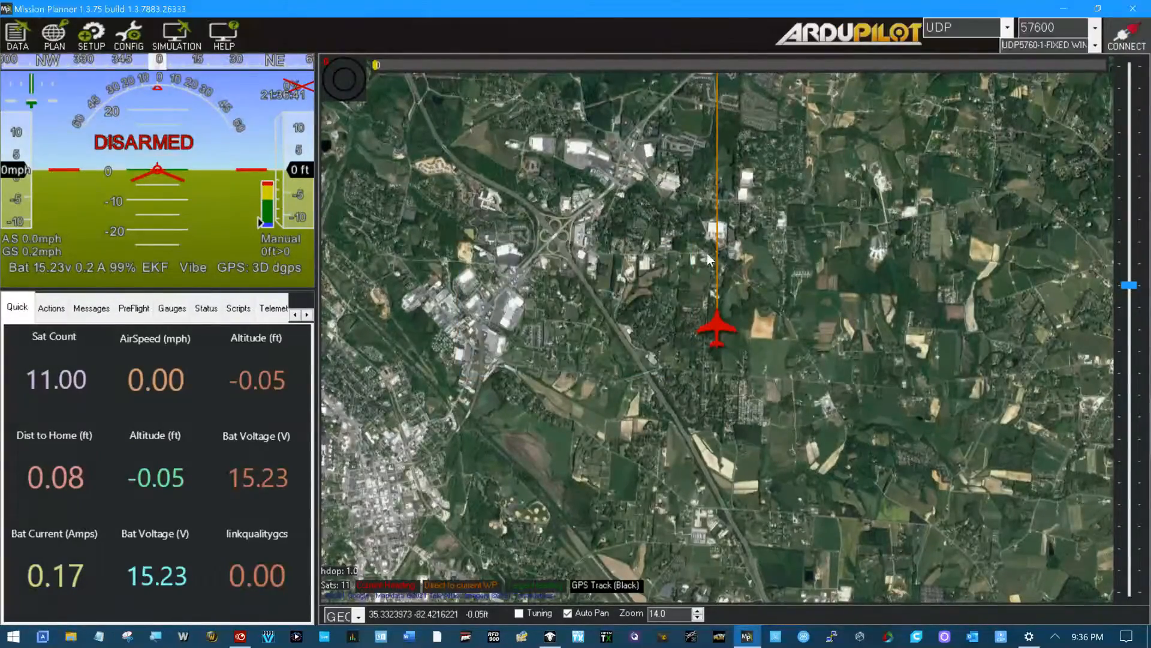
pyautogui.click(1133, 9)
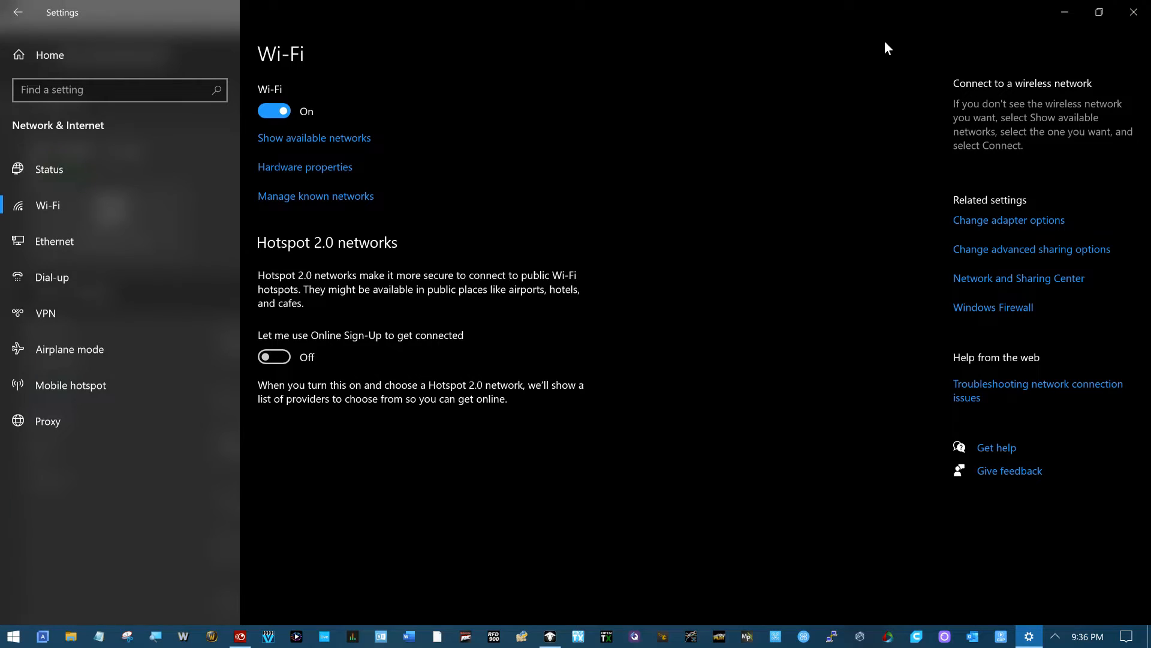
# Try to reconnect the computer to the TBS Crossfire Wi-Fi network from the available networks
pyautogui.click(332, 142)
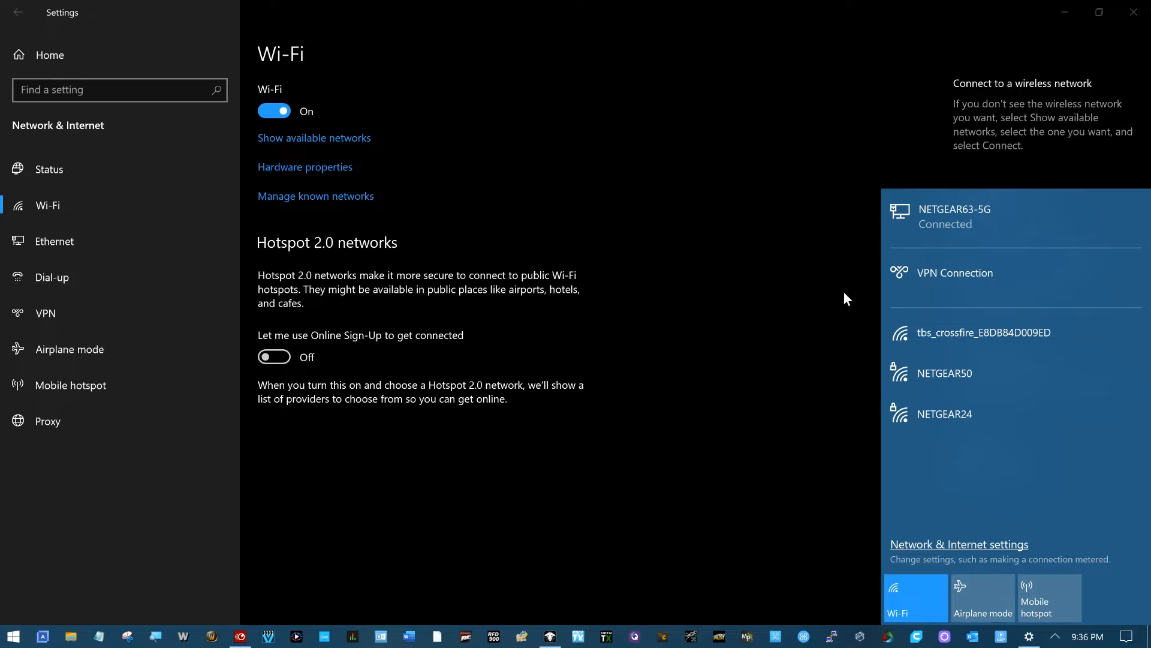
pyautogui.click(963, 336)
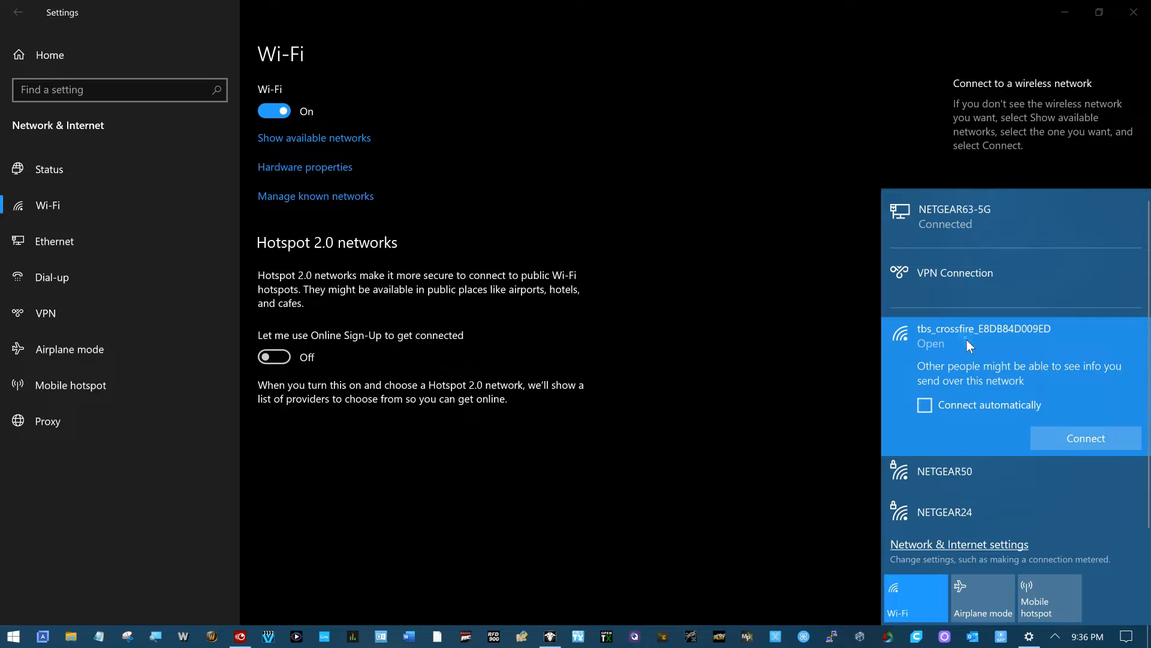
pyautogui.click(1072, 444)
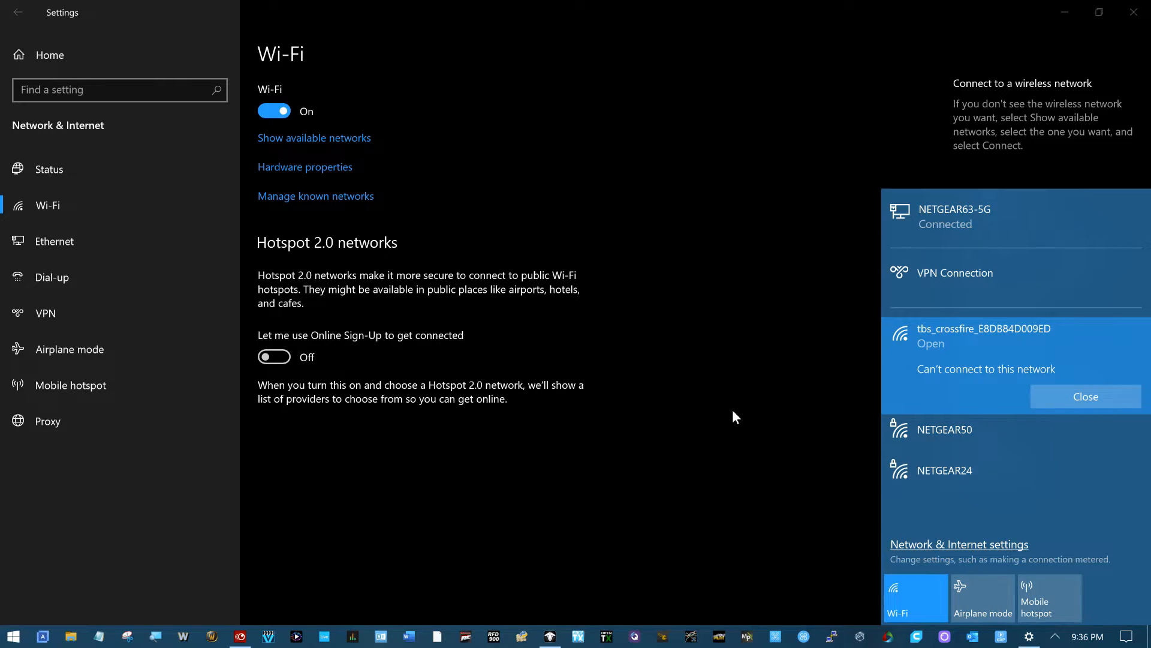
# Switch to TBS Agent X, review the XF WiFi module's WebUI, Pro and About settings, and close the program
pyautogui.click(550, 637)
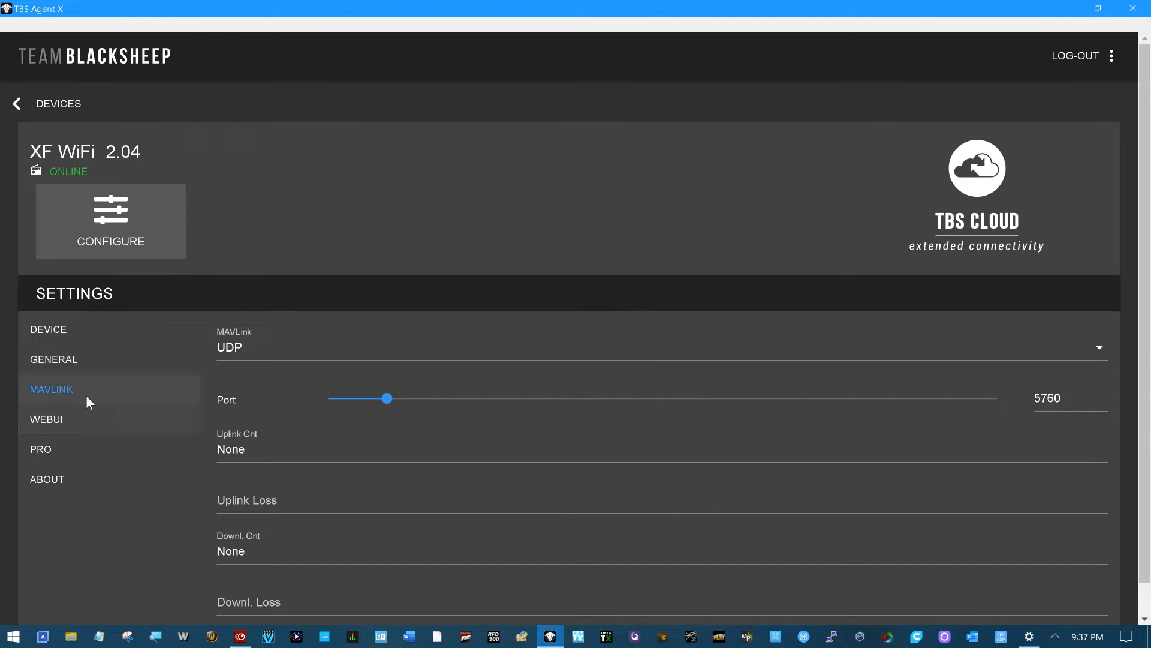
pyautogui.click(67, 423)
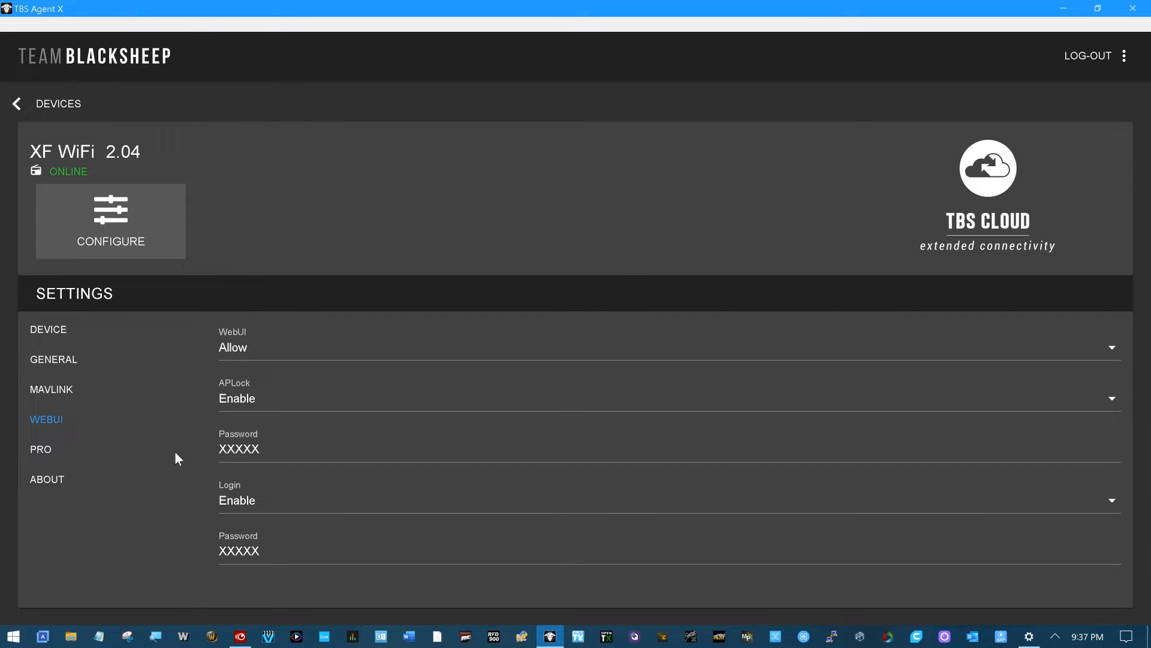
pyautogui.click(80, 450)
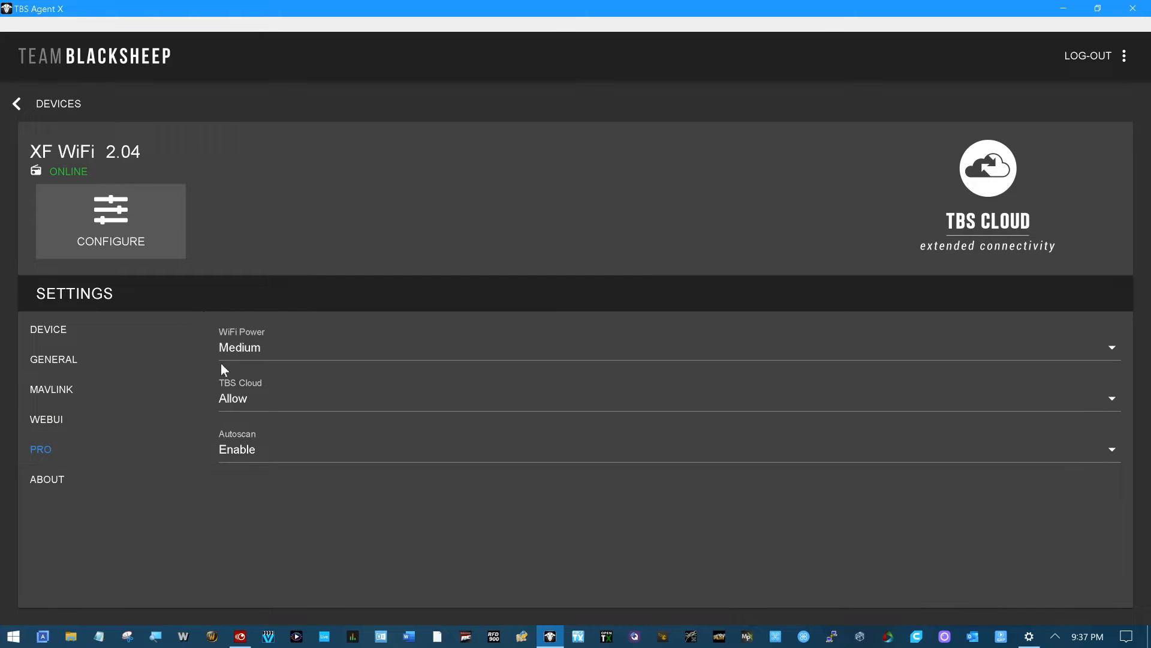
pyautogui.click(73, 479)
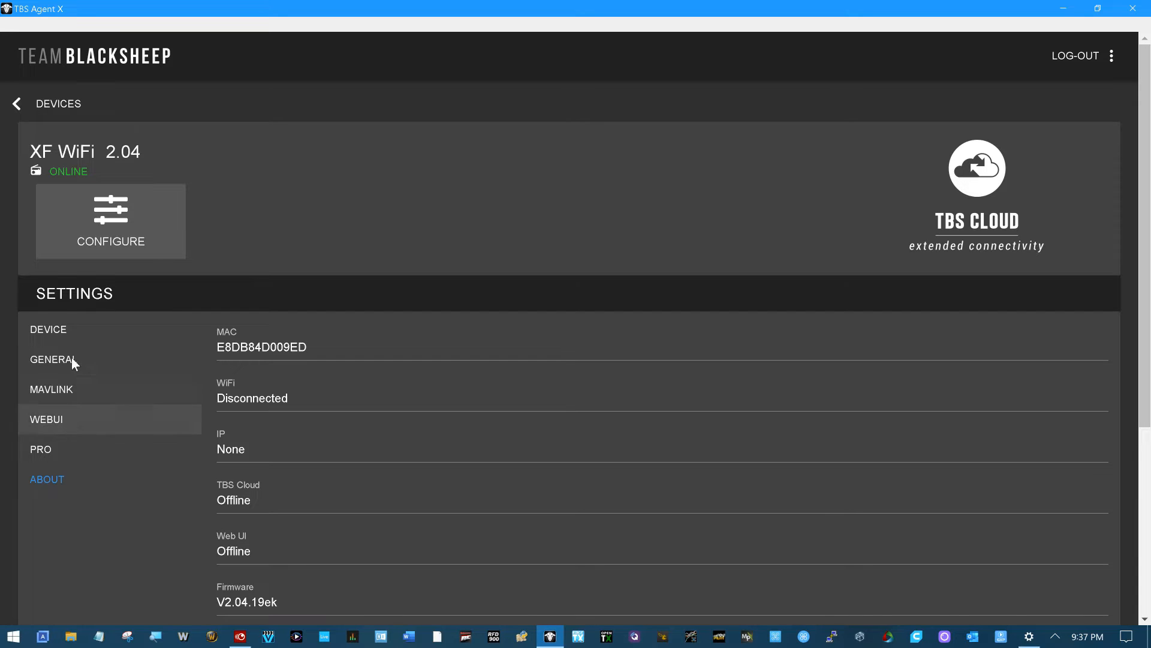
pyautogui.click(16, 104)
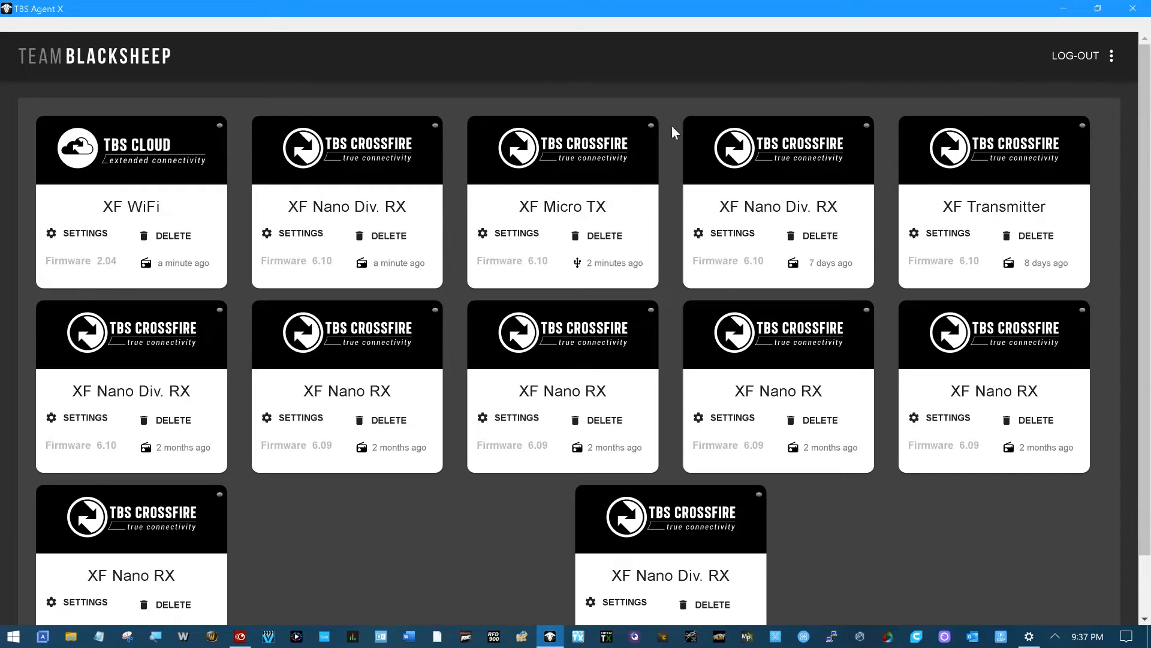
pyautogui.click(1132, 9)
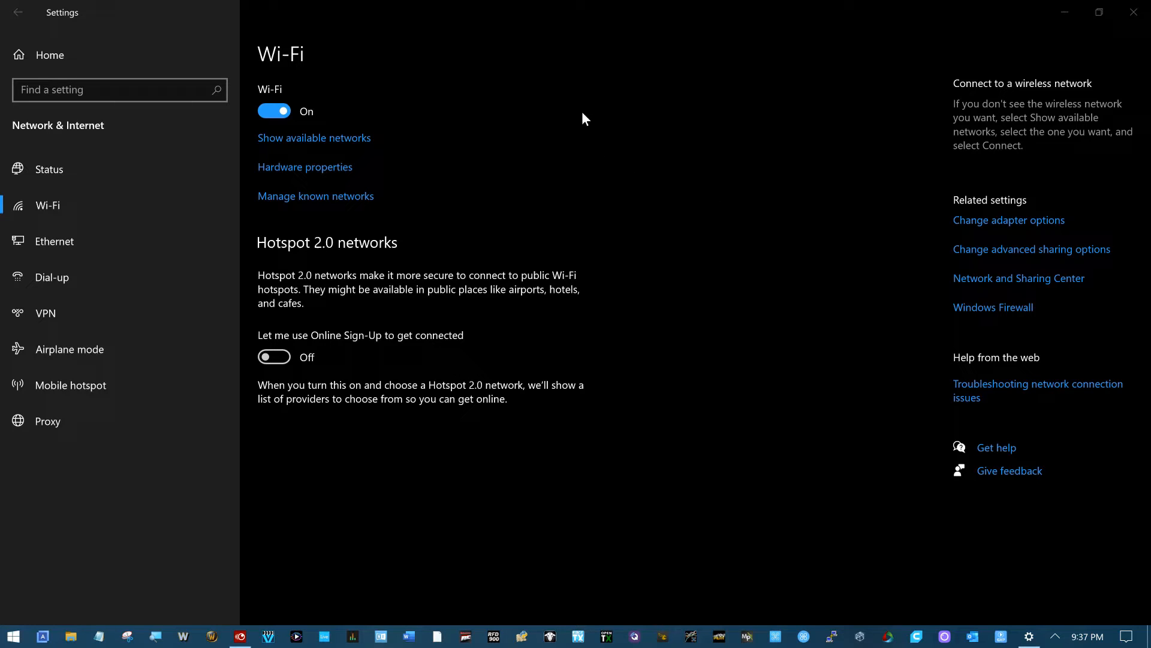
# Connect the computer to the open TBS Crossfire Wi-Fi network and dismiss the Norton security notification
pyautogui.click(346, 146)
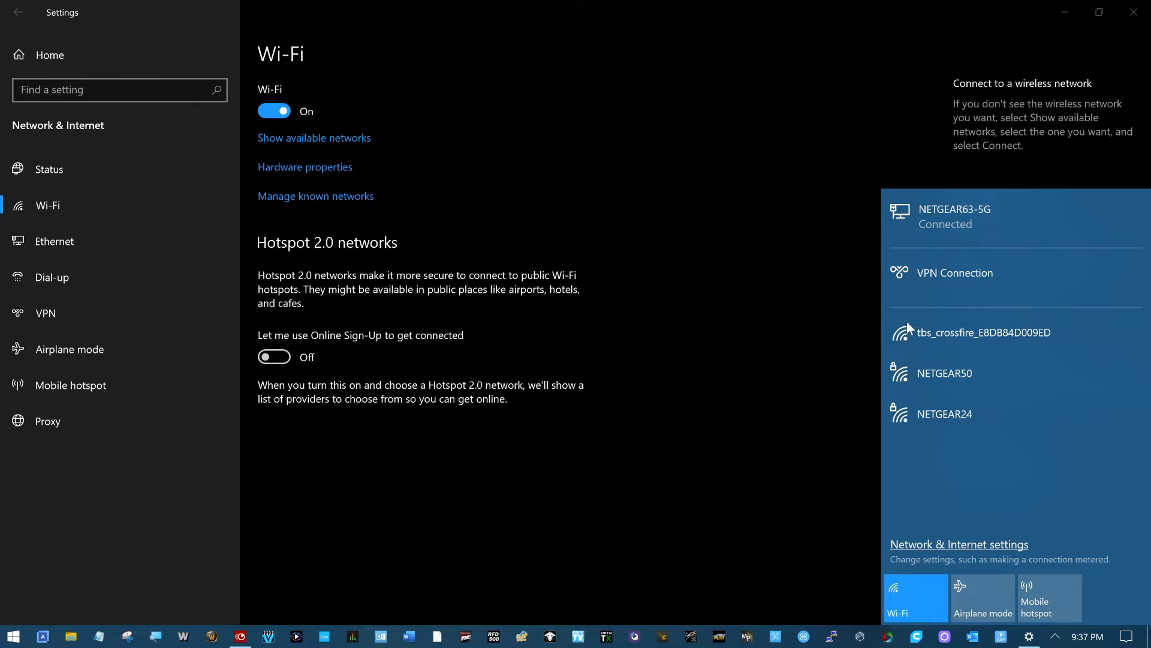
pyautogui.click(1004, 333)
pyautogui.click(1086, 441)
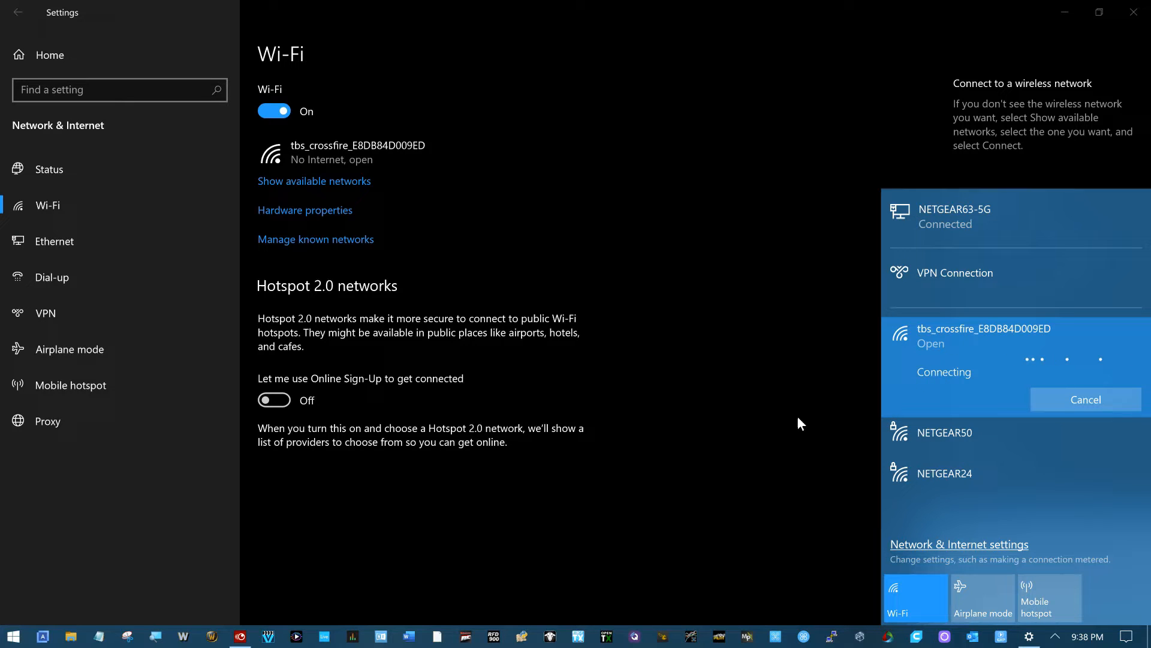
pyautogui.click(836, 436)
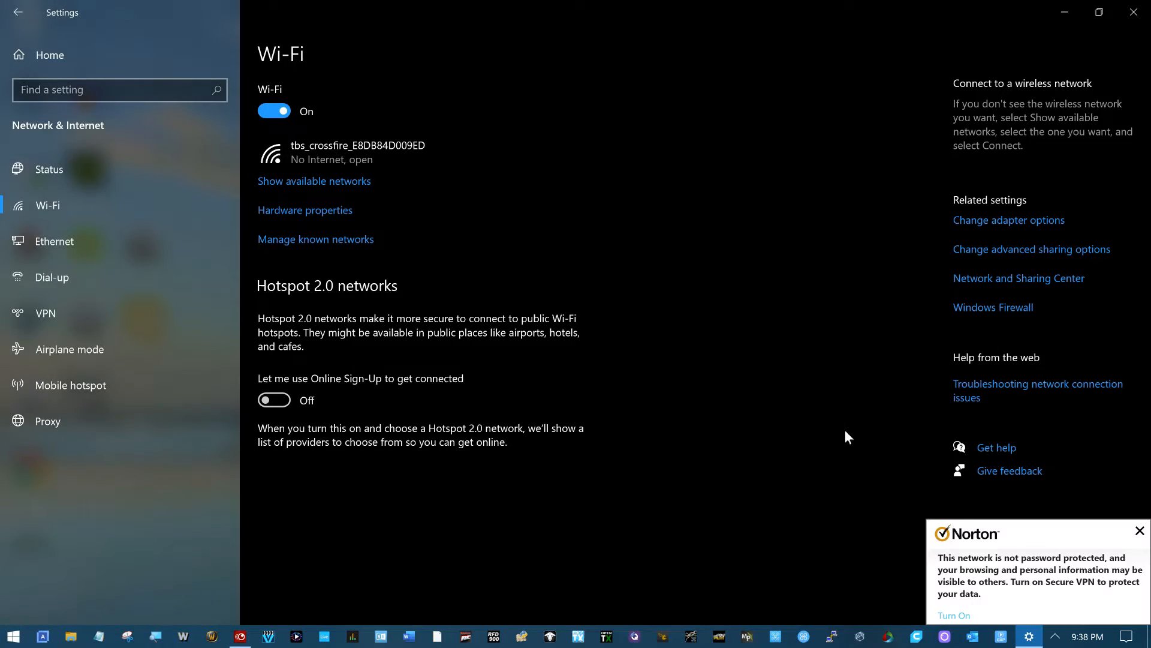
pyautogui.click(1140, 531)
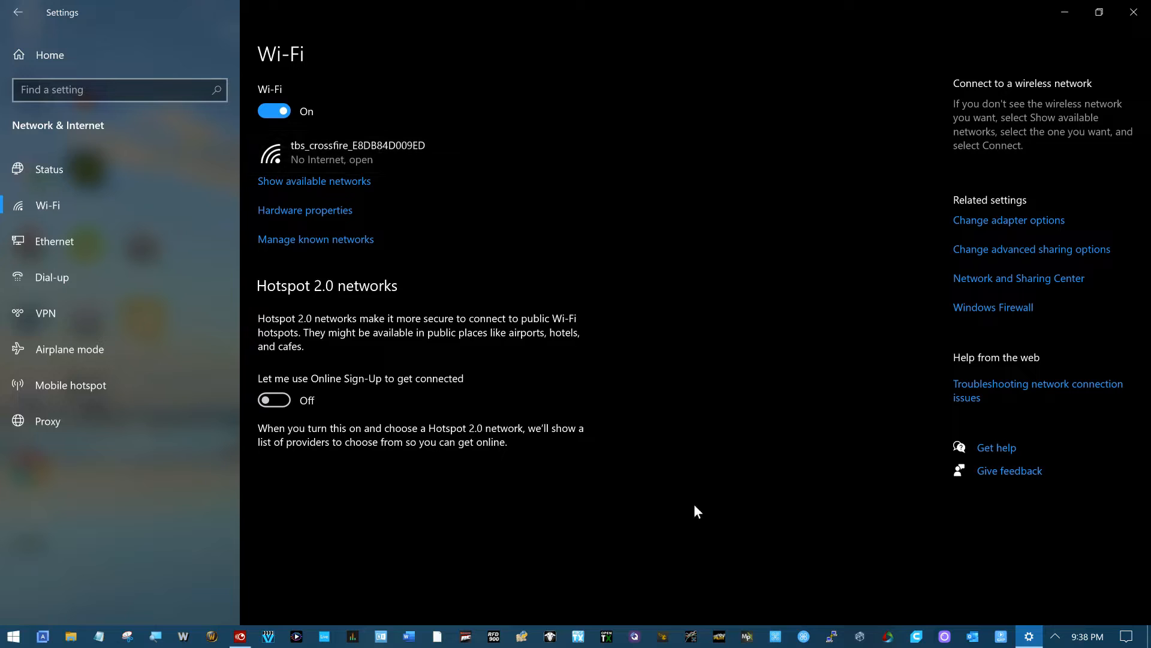
# Relaunch Mission Planner and connect to the aircraft over UDP on local port 5760
pyautogui.click(750, 634)
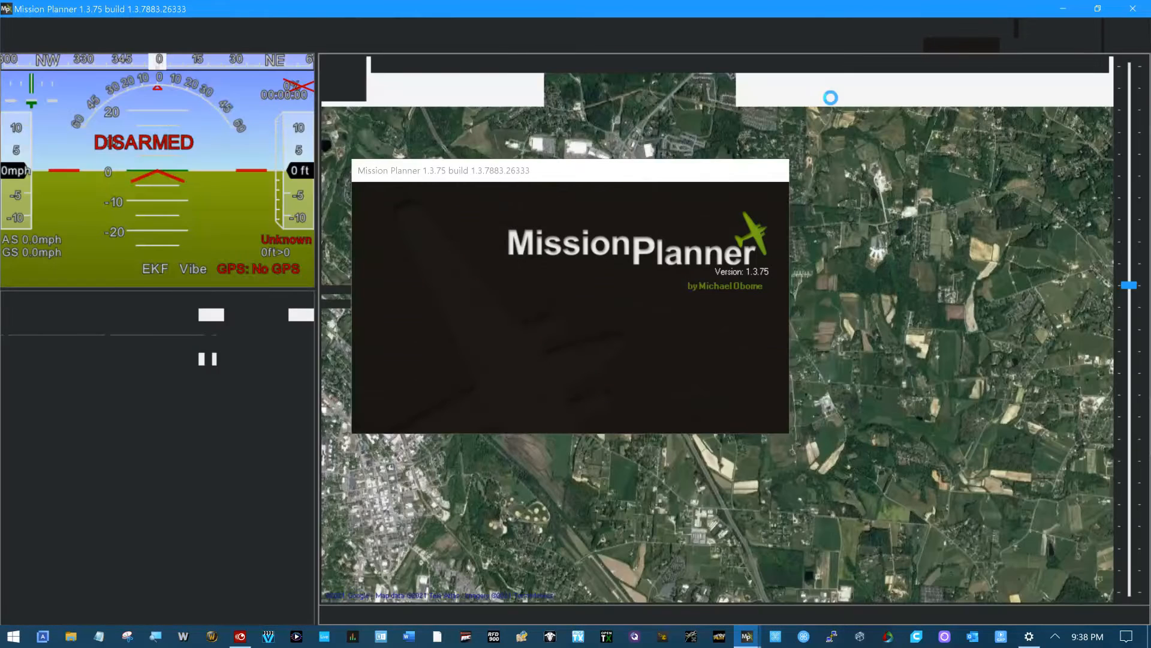
pyautogui.click(1127, 36)
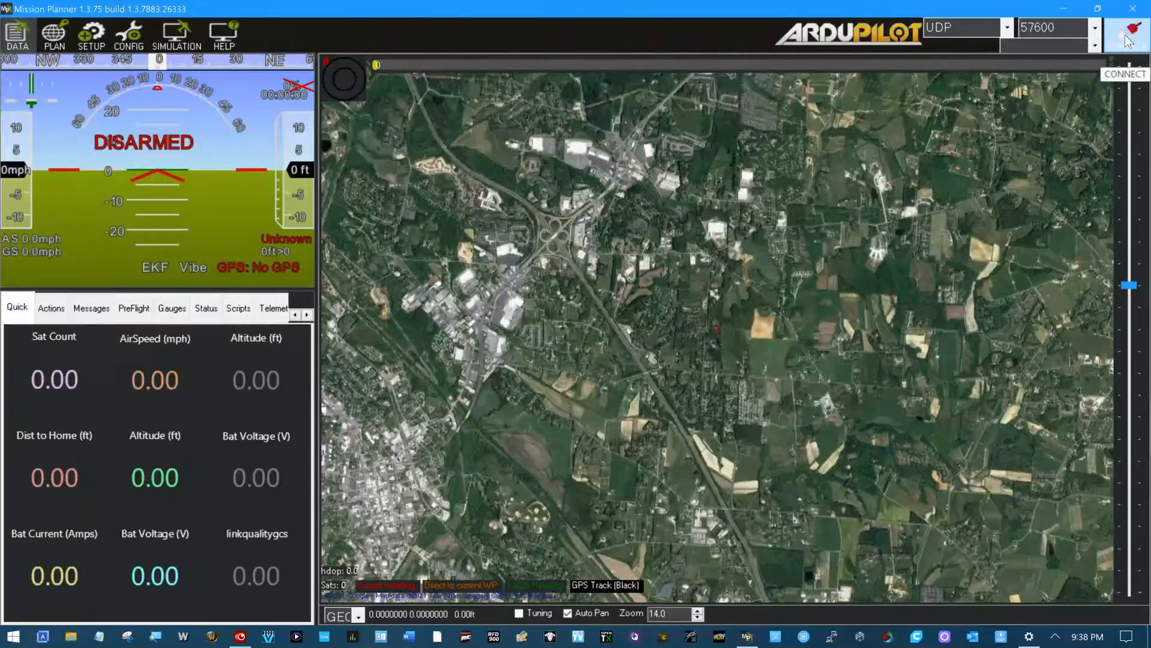
pyautogui.click(617, 348)
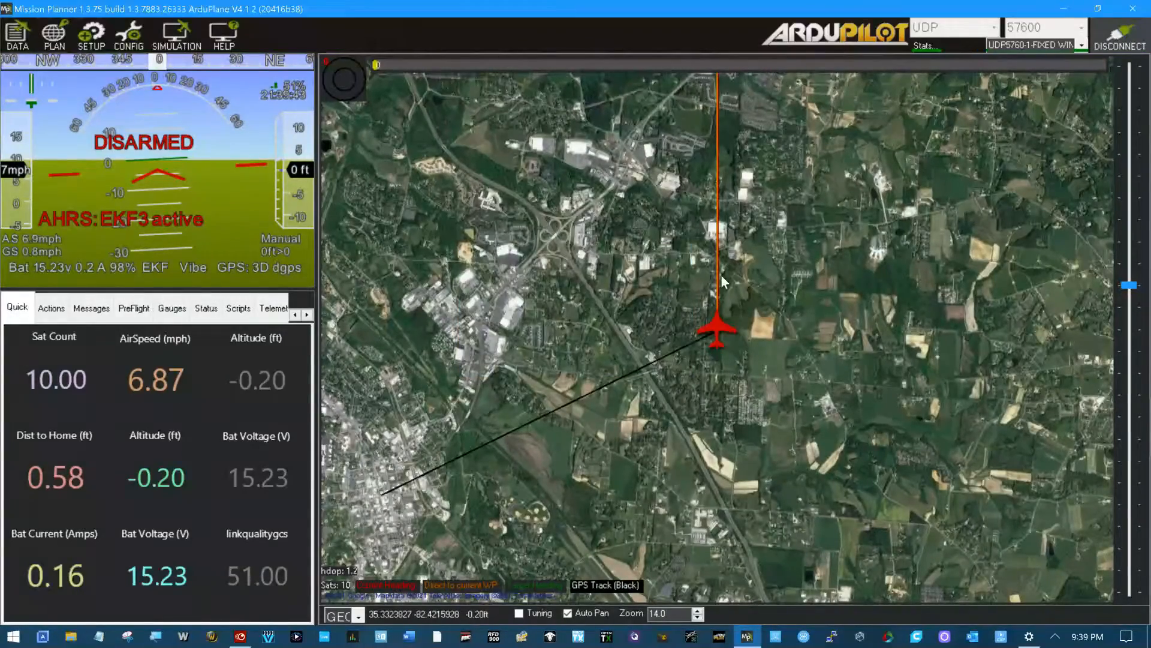
# Examine the telemetry link statistics, including packet loss and quality, and close the Link Stats window
pyautogui.click(925, 47)
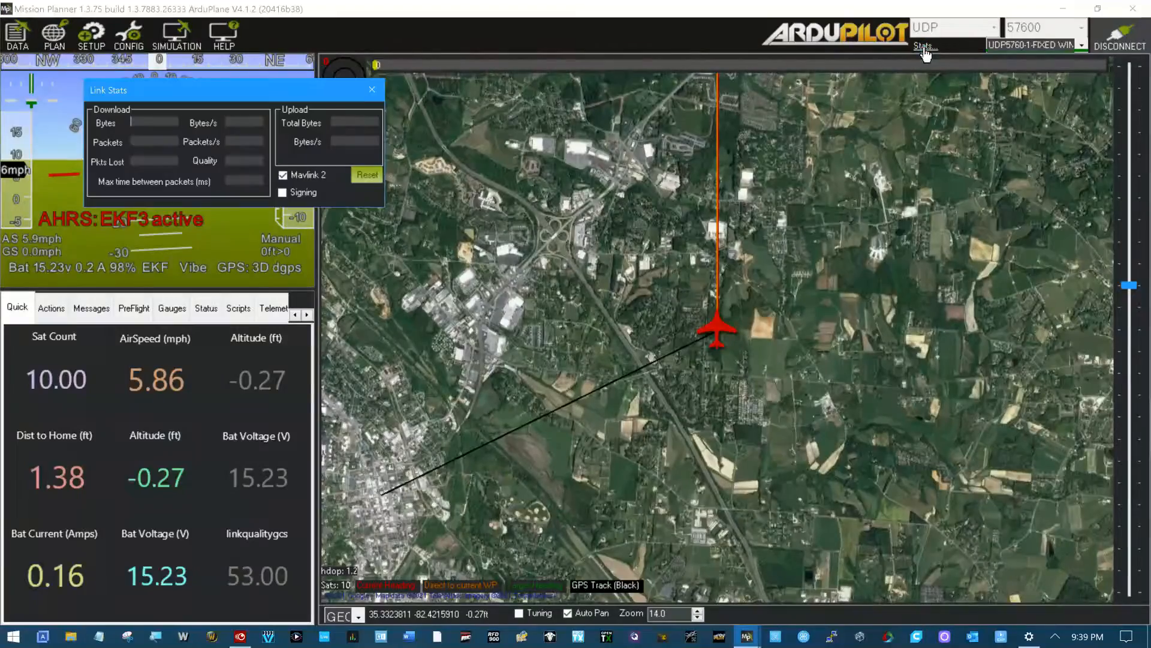
pyautogui.moveTo(192, 83); pyautogui.dragTo(740, 194)
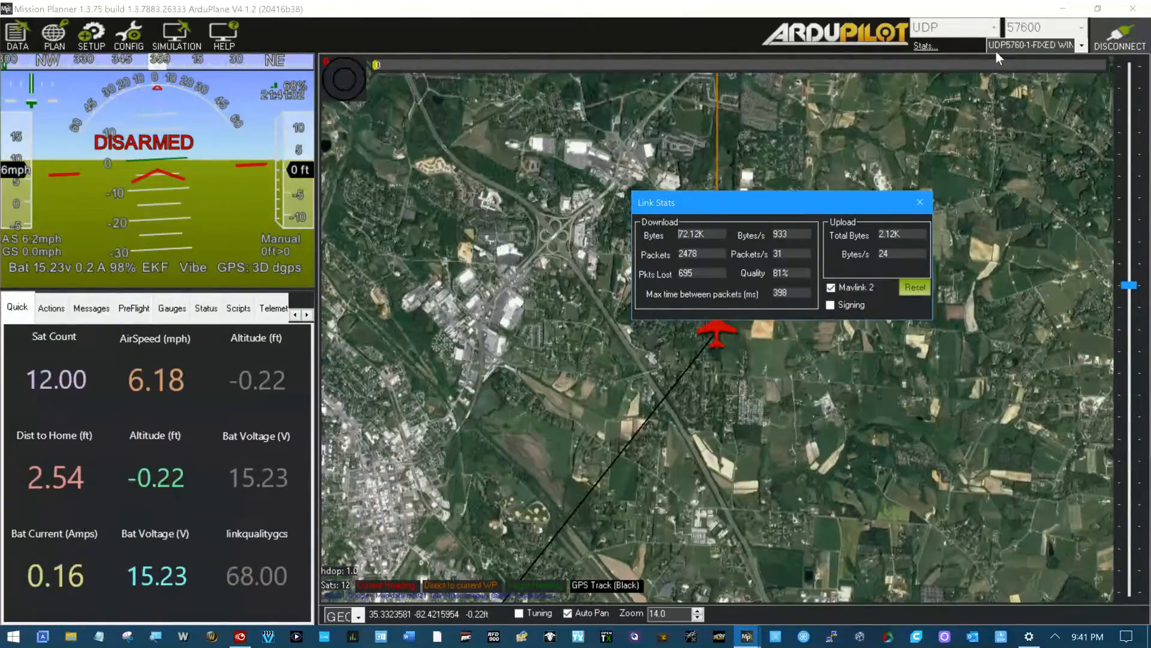
pyautogui.click(920, 204)
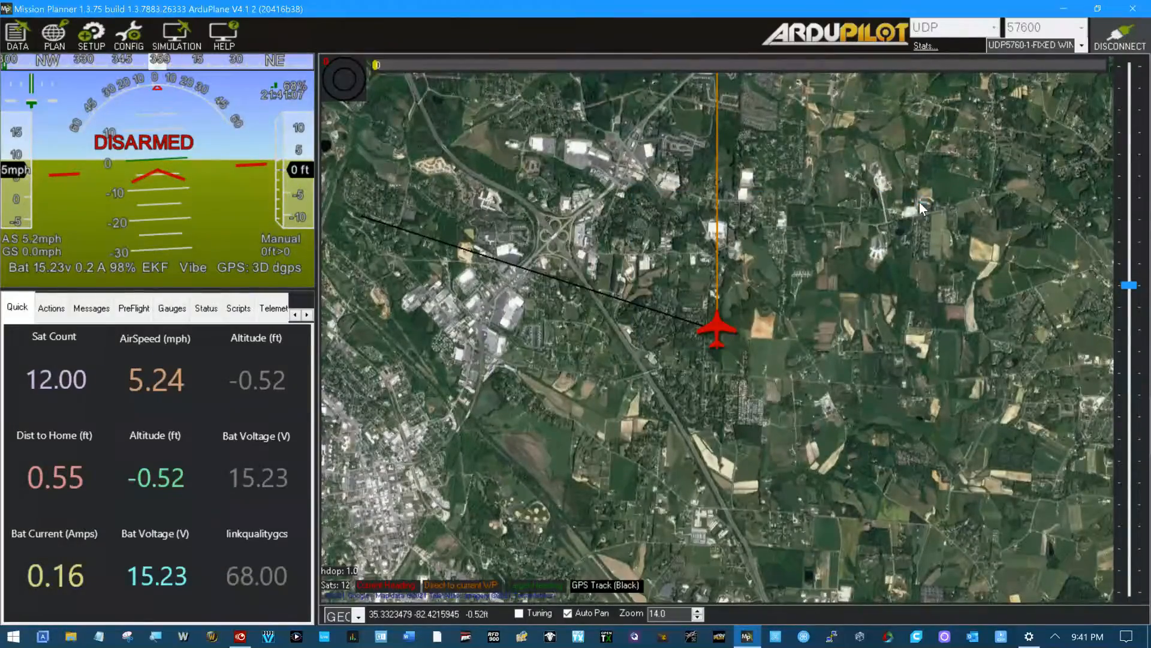
# Disconnect Mission Planner from the aircraft
pyautogui.click(1113, 41)
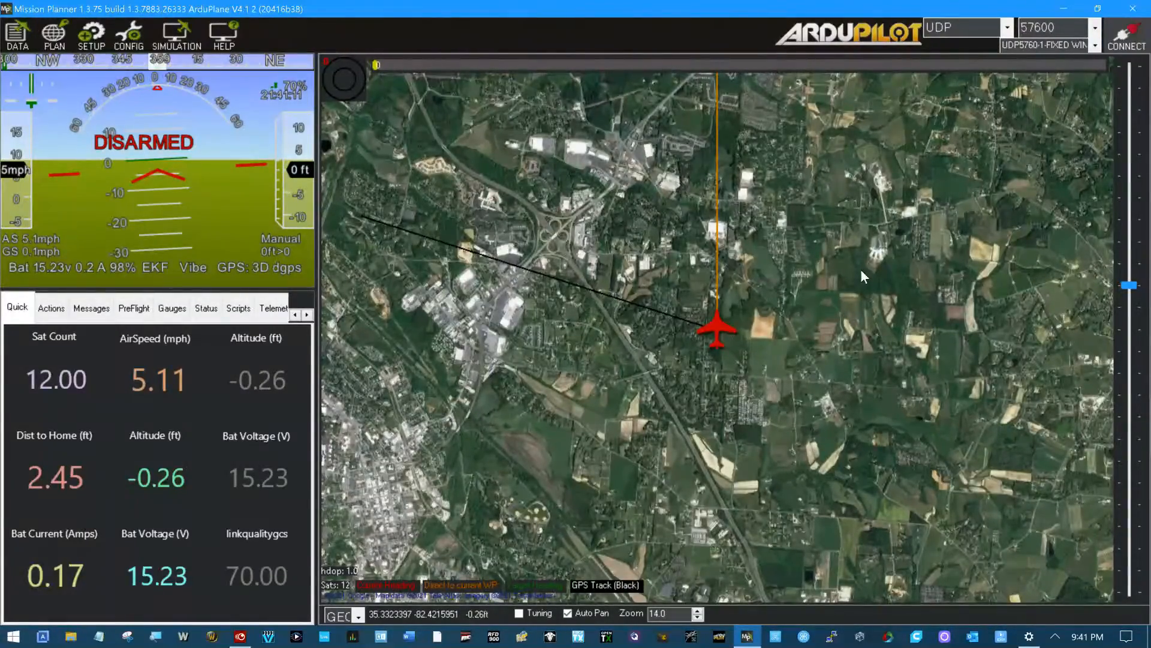
pyautogui.scroll(-1, 861, 269)
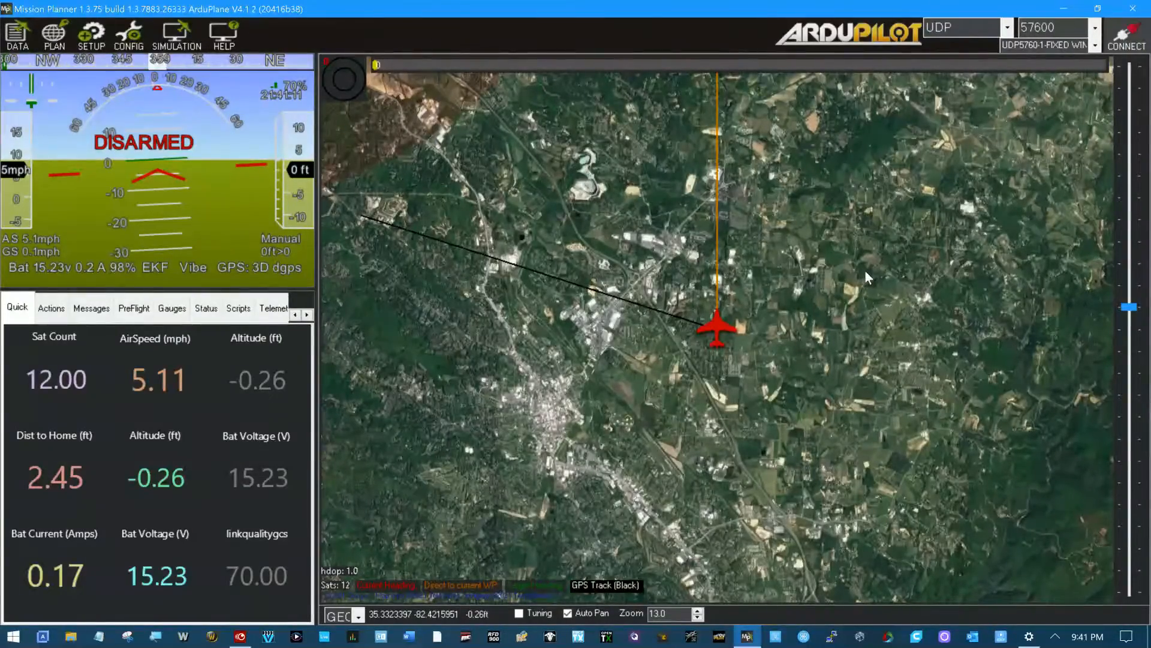
# Close Mission Planner, launch QGroundControl, and open its communication link settings
pyautogui.click(1135, 8)
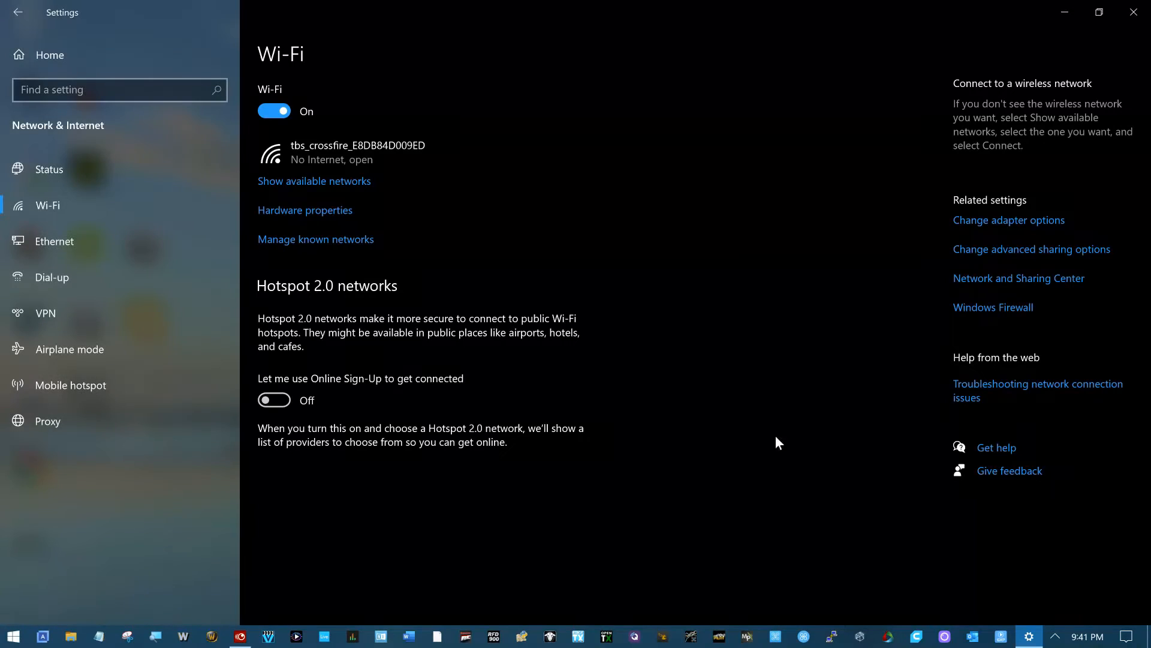
pyautogui.click(634, 636)
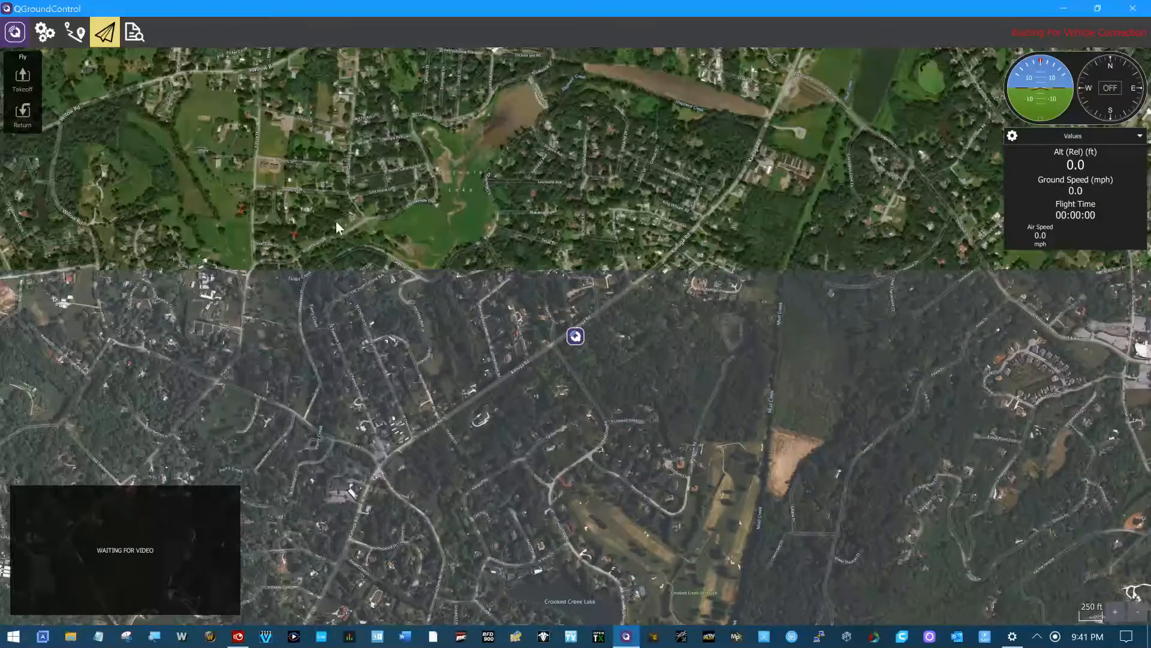
pyautogui.click(43, 36)
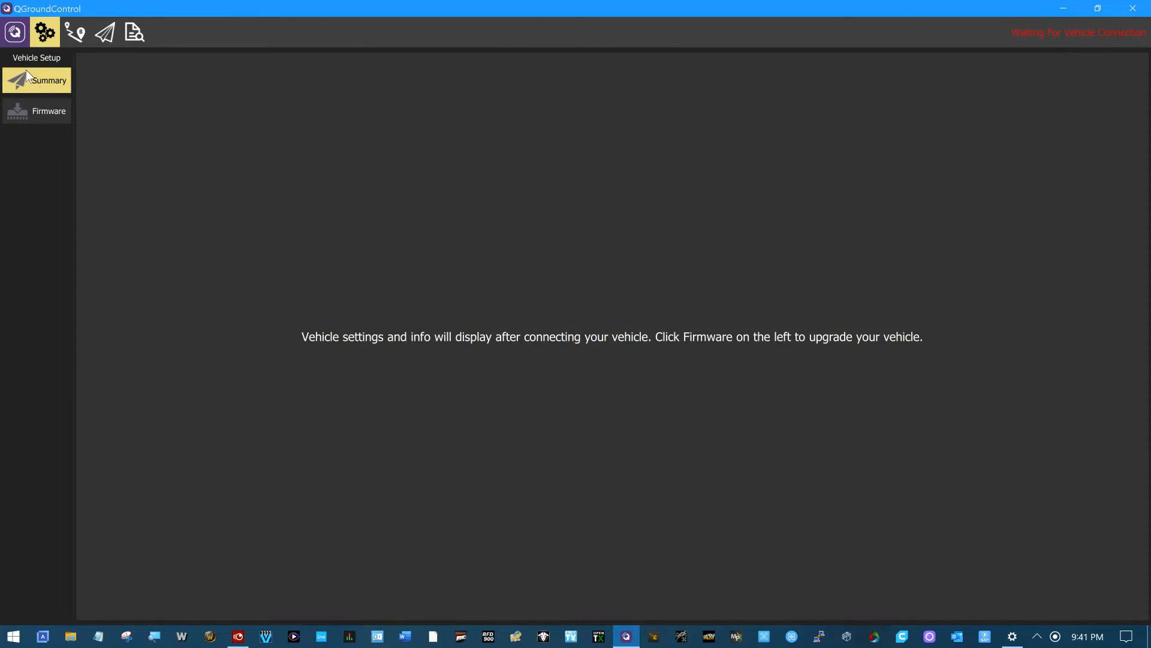
pyautogui.click(16, 33)
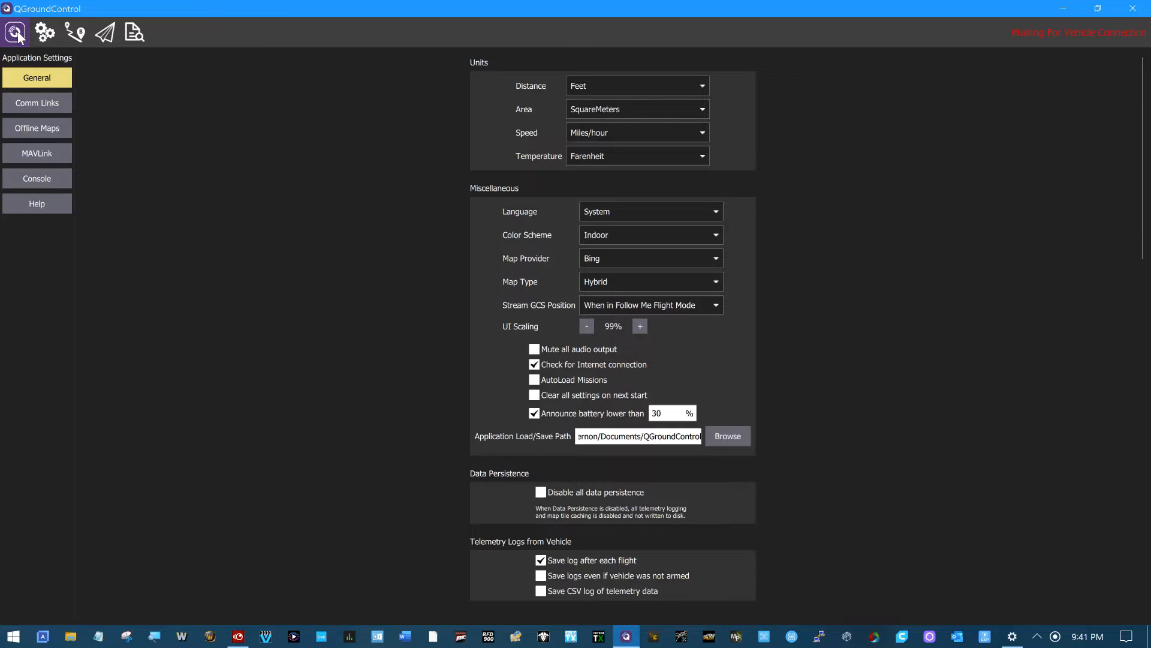
pyautogui.click(44, 103)
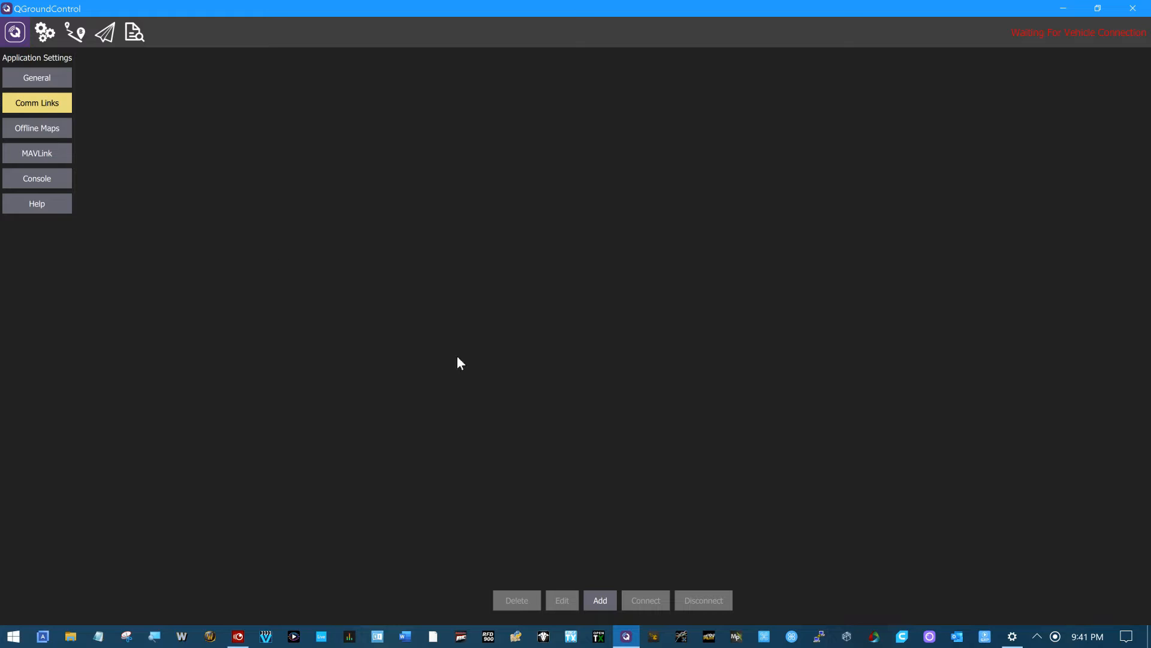
# Add a new communication link of type UDP with listening port 5760
pyautogui.click(600, 600)
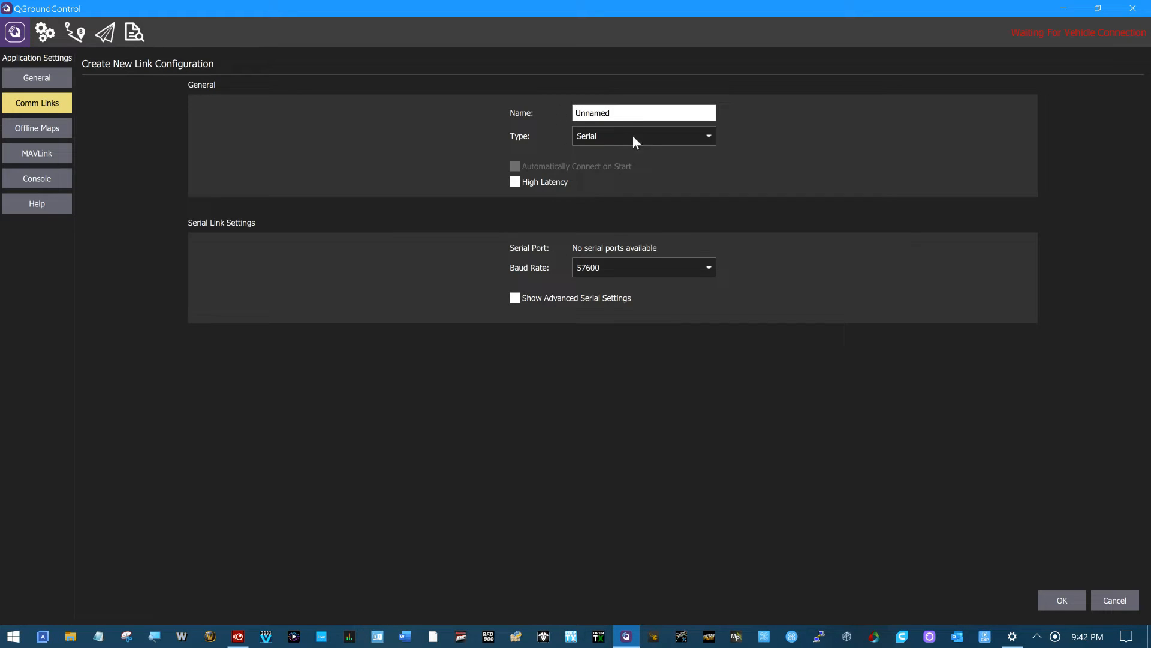
pyautogui.click(708, 137)
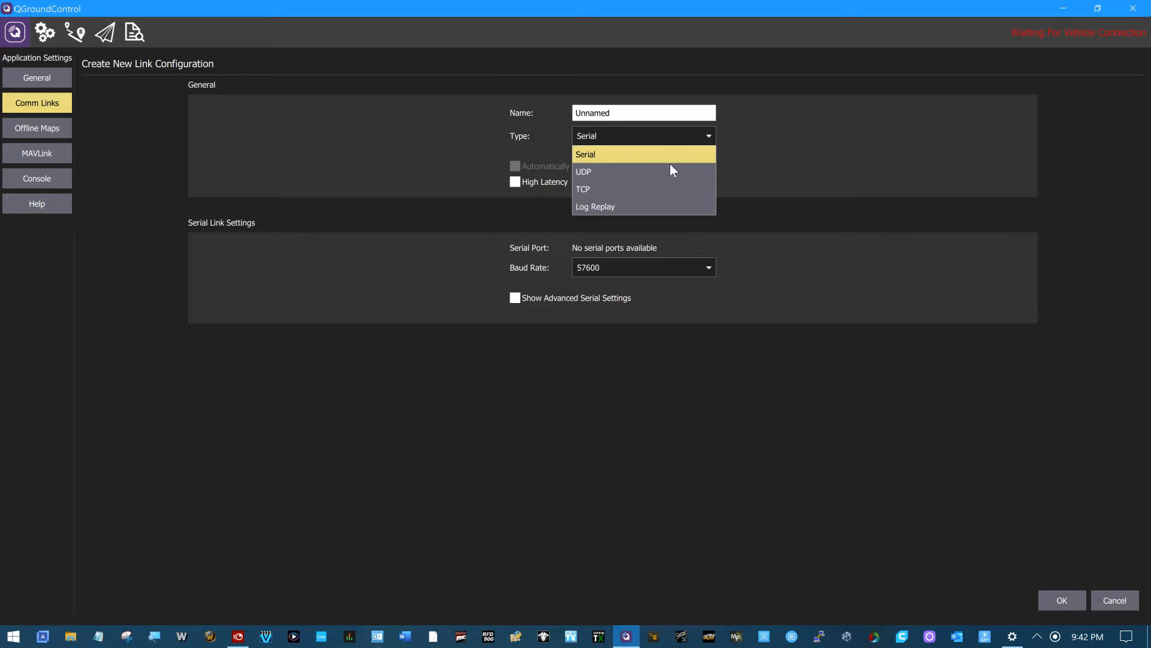
pyautogui.click(585, 172)
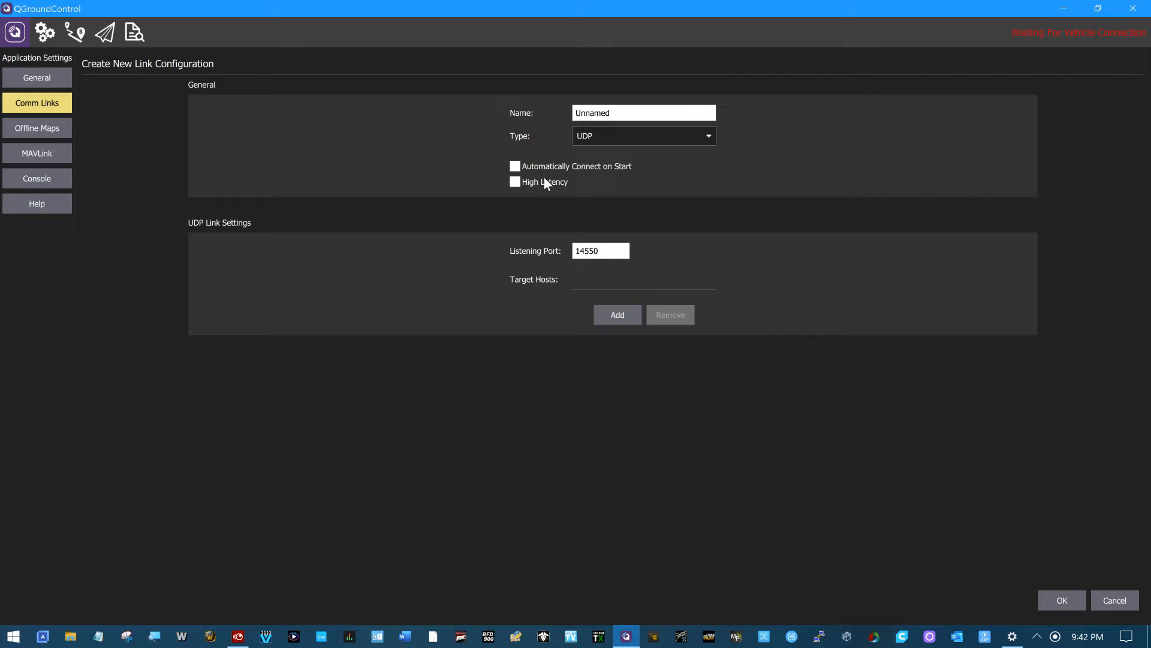
pyautogui.click(611, 250)
pyautogui.hotkey('ctrl', 'a')
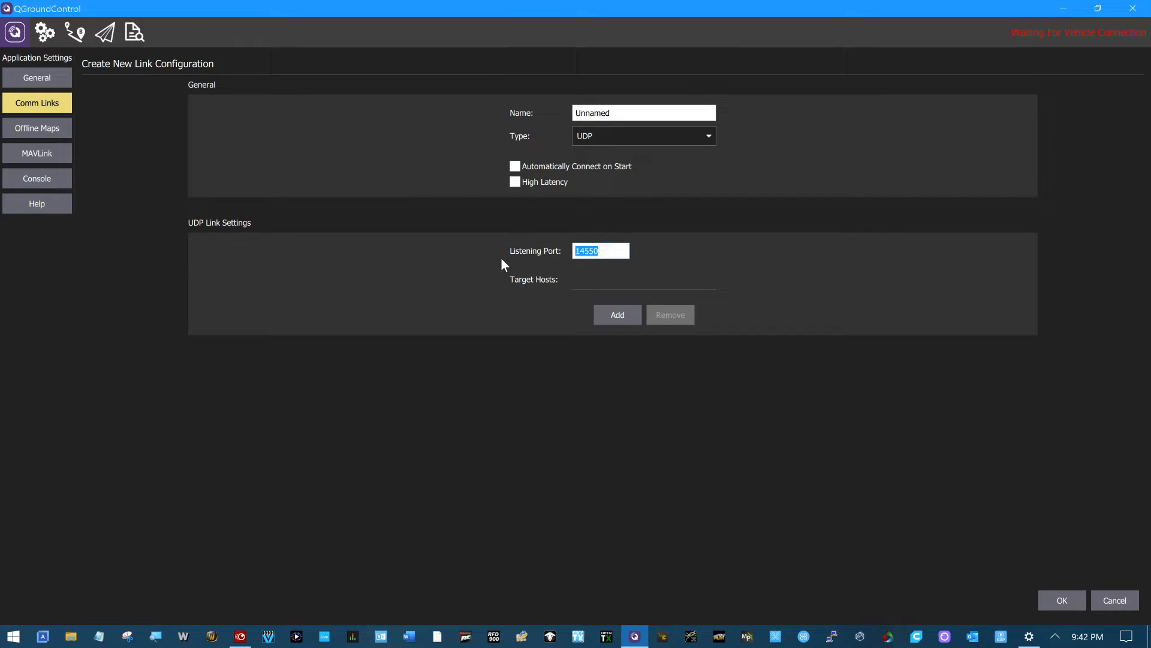
pyautogui.write('5760')
# Add Skyhunter as a target host for the UDP link and save the link configuration
pyautogui.click(613, 319)
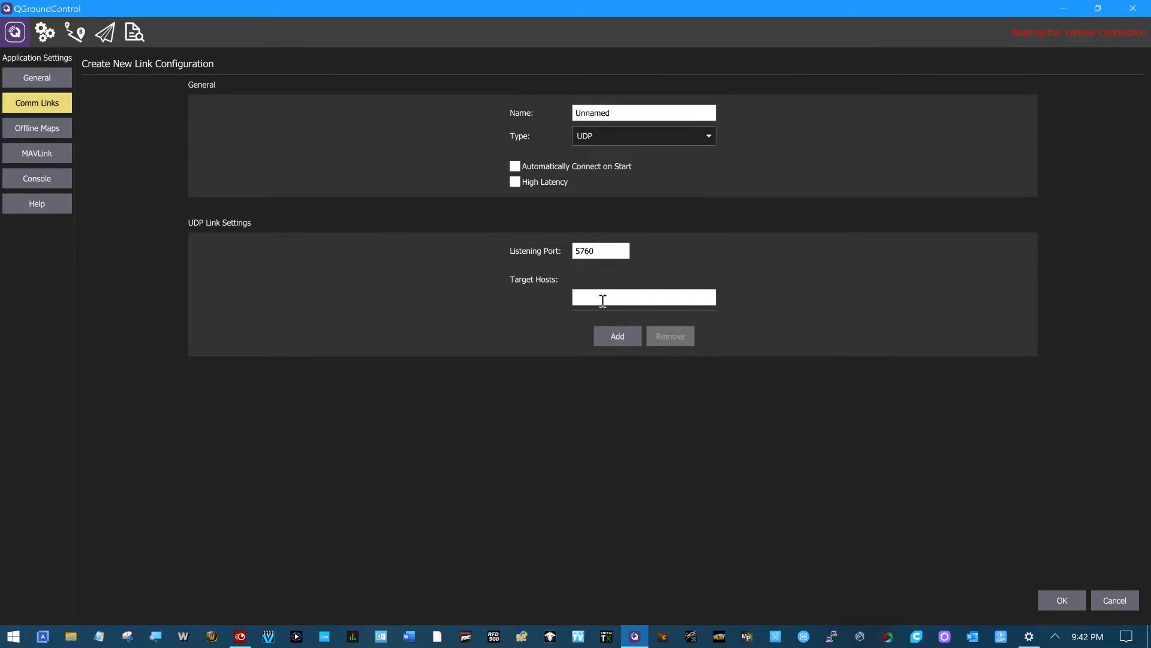
pyautogui.click(601, 298)
pyautogui.click(588, 298)
pyautogui.click(617, 333)
pyautogui.click(616, 337)
pyautogui.click(1062, 601)
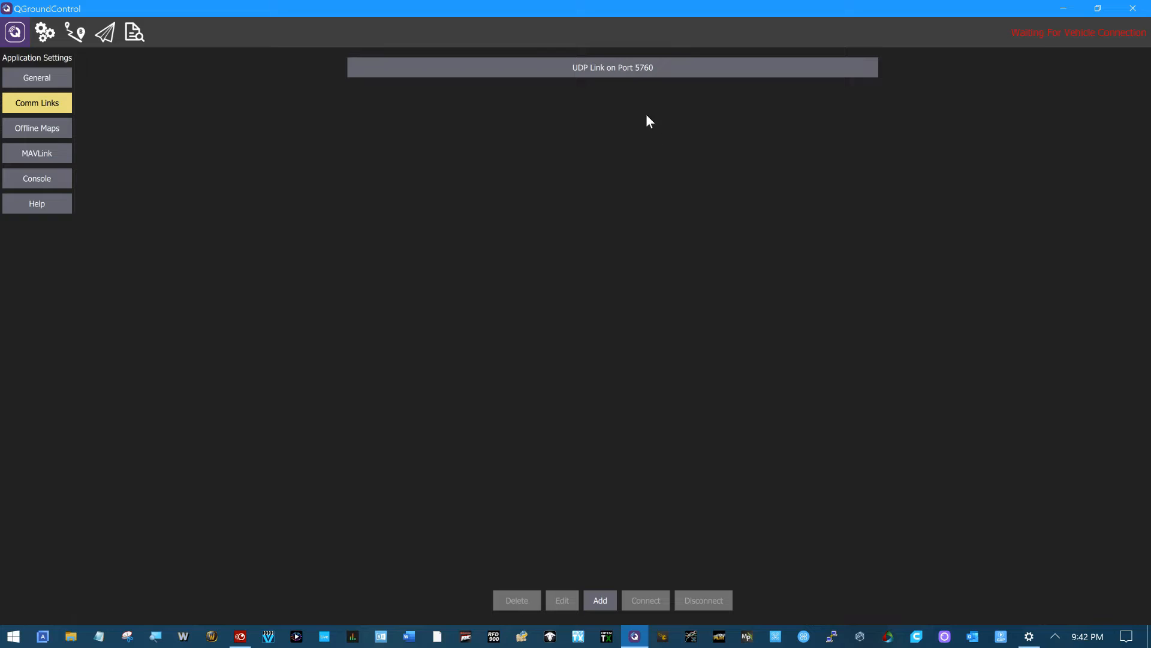
# Connect to the aircraft through the UDP link on port 5760
pyautogui.click(633, 71)
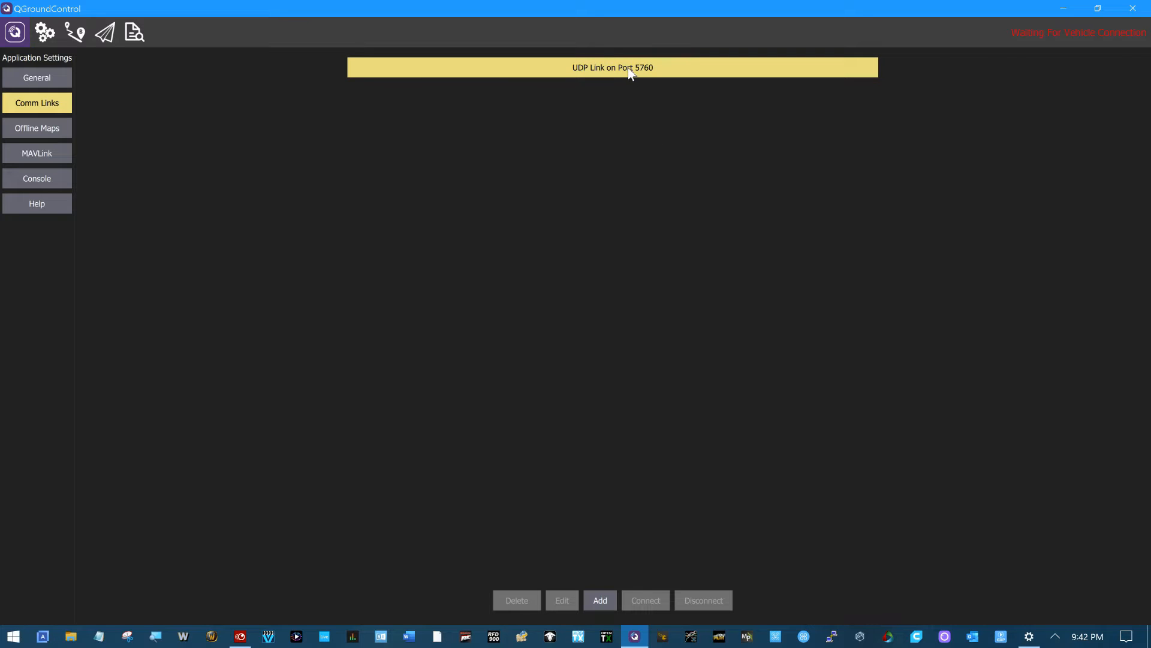
pyautogui.click(597, 70)
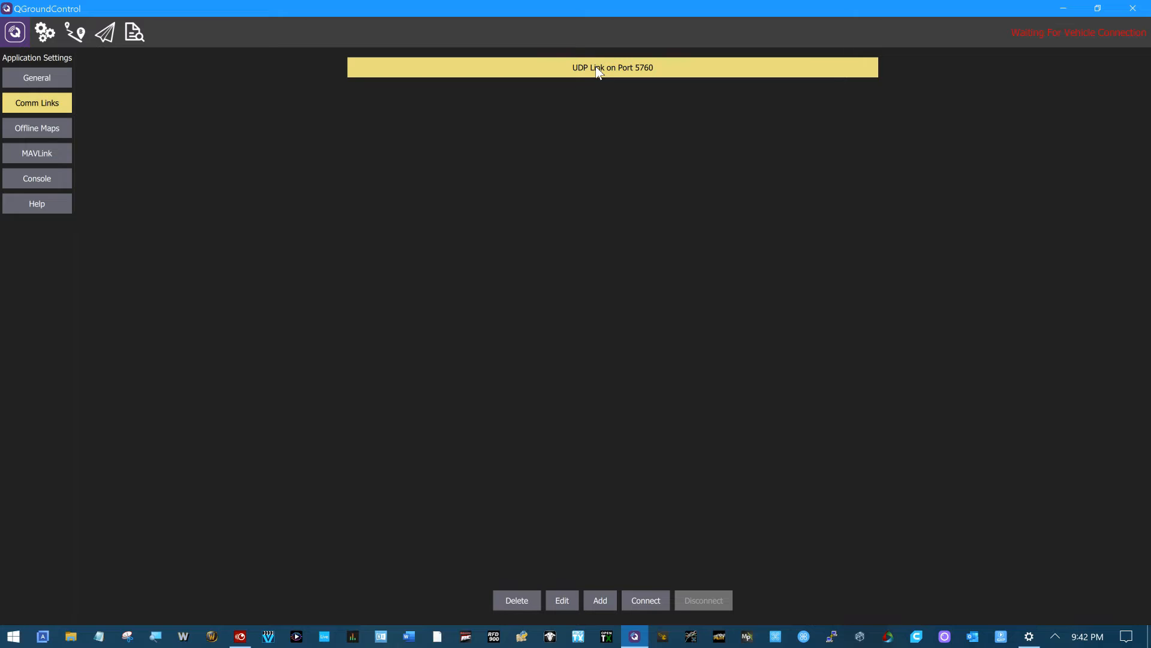
pyautogui.click(644, 599)
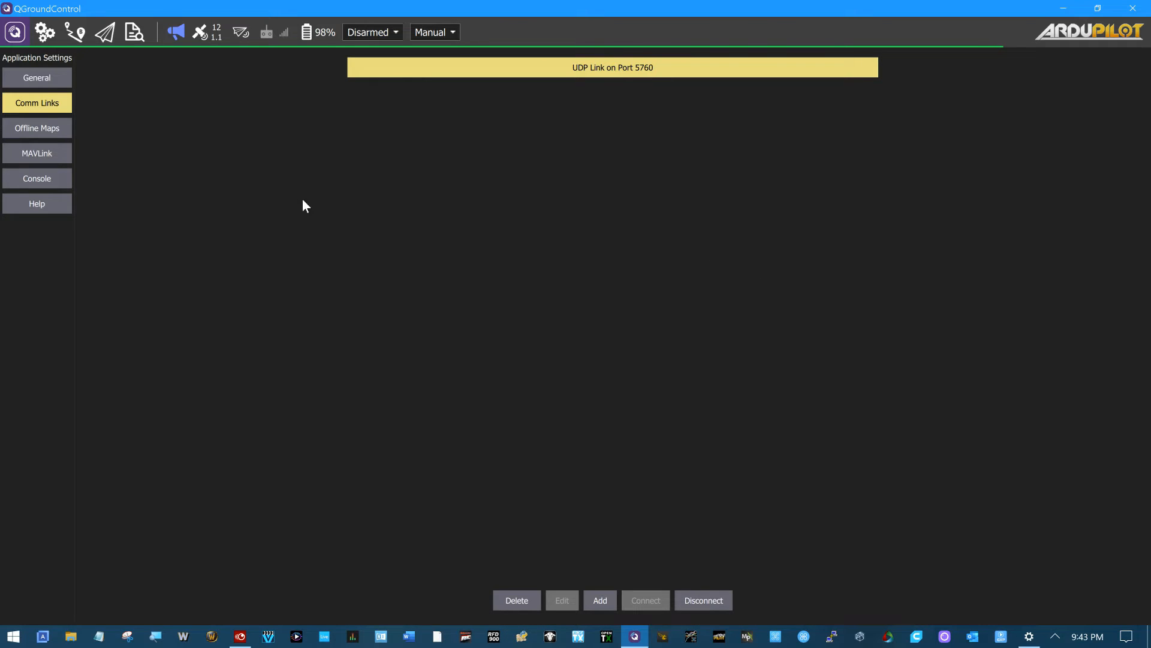
# Examine the MAVLink stream rates, link status and loss rate, the console log, the general settings and the vehicle setup summary
pyautogui.click(47, 151)
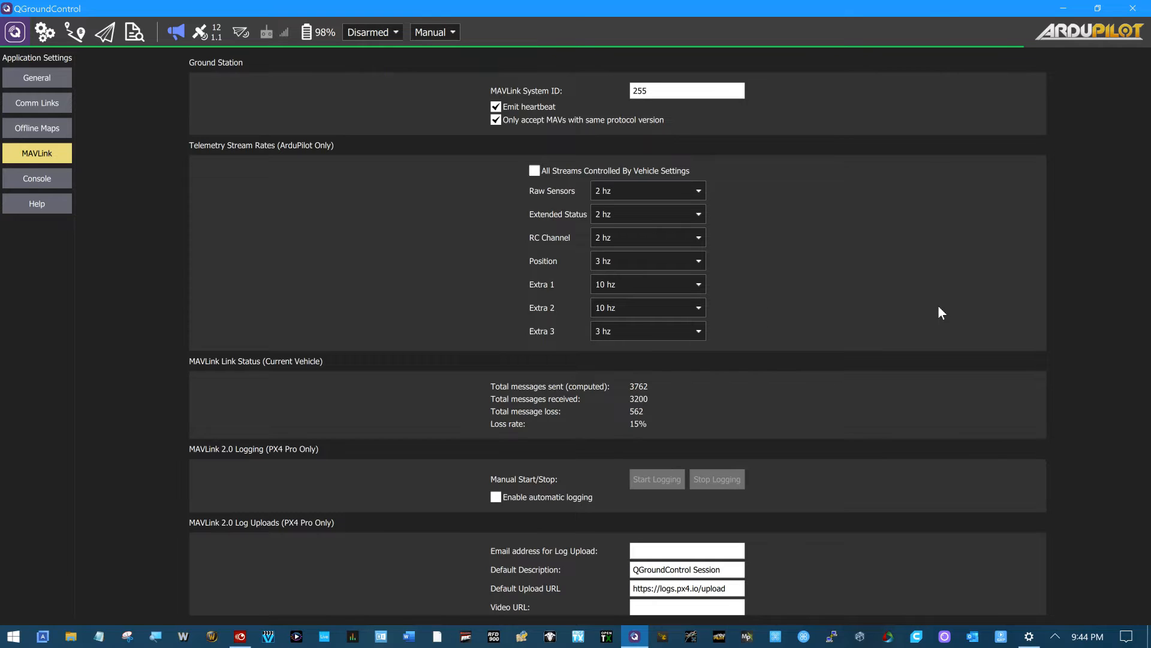
pyautogui.scroll(-5, 937, 307)
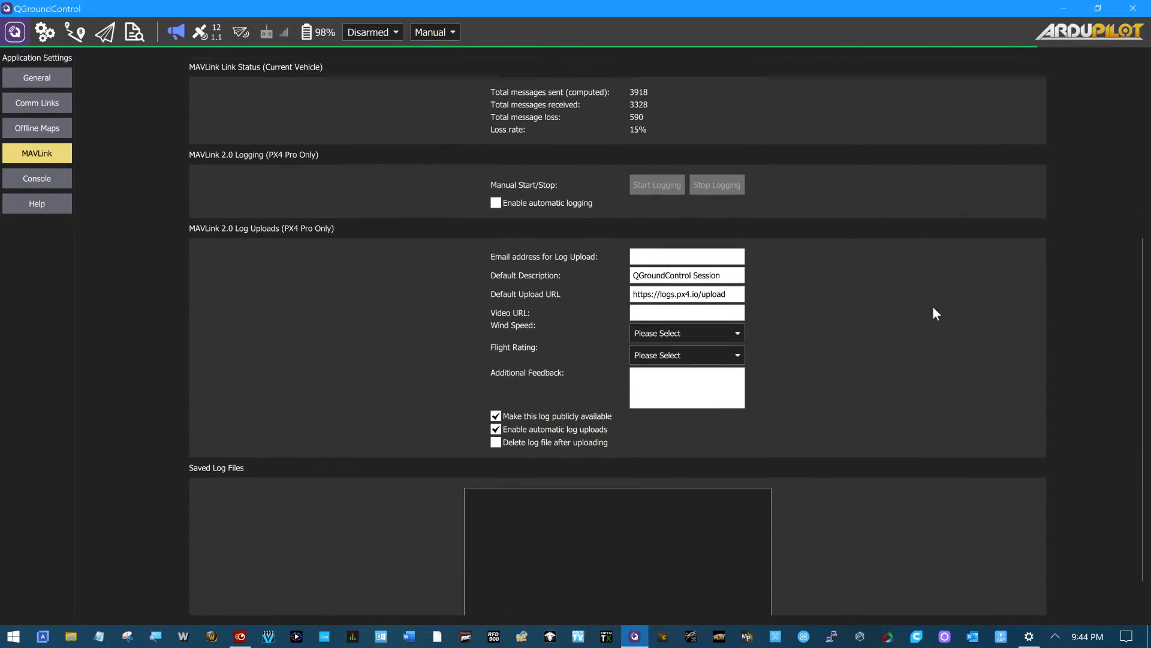
pyautogui.scroll(-1, 936, 313)
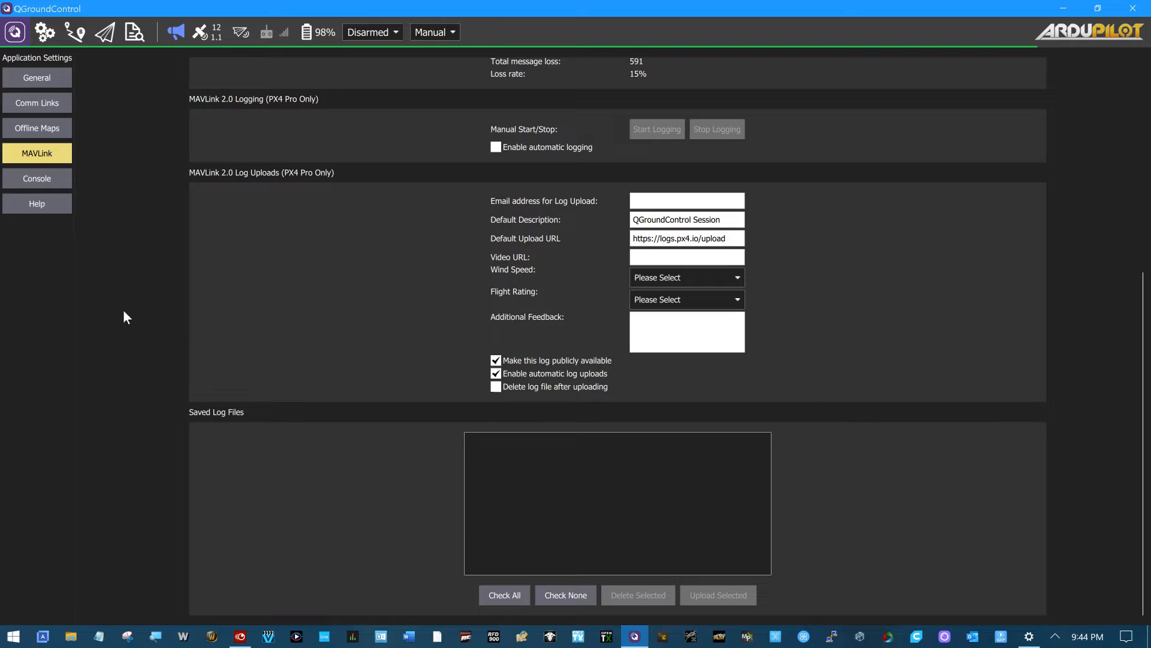
pyautogui.click(48, 183)
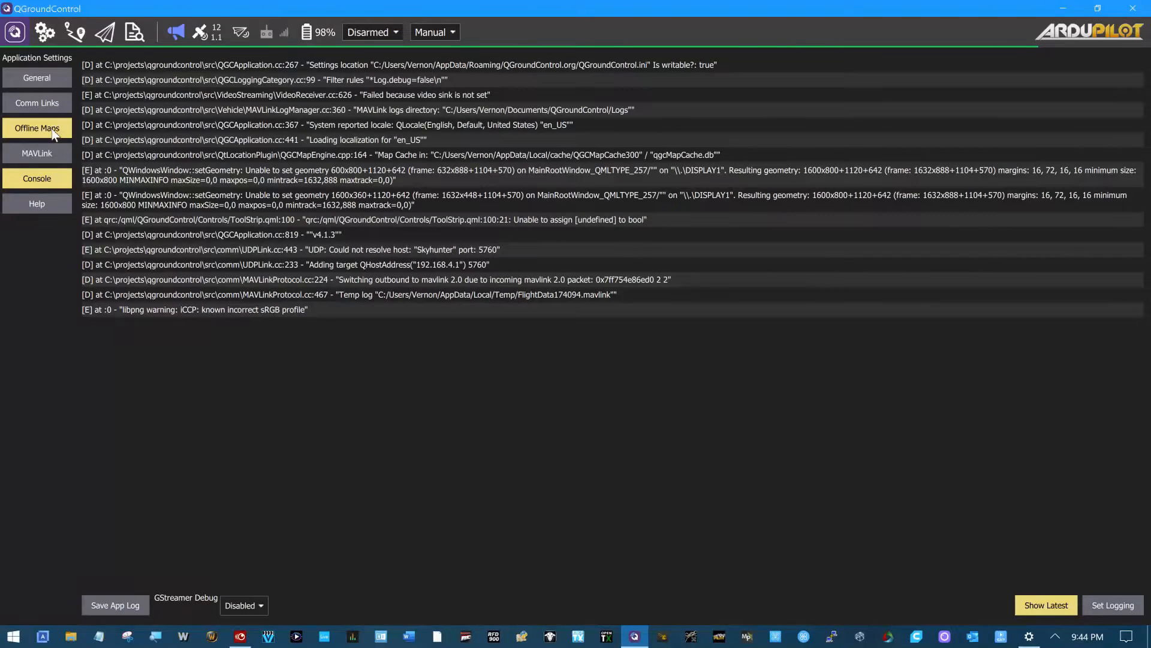
pyautogui.click(37, 99)
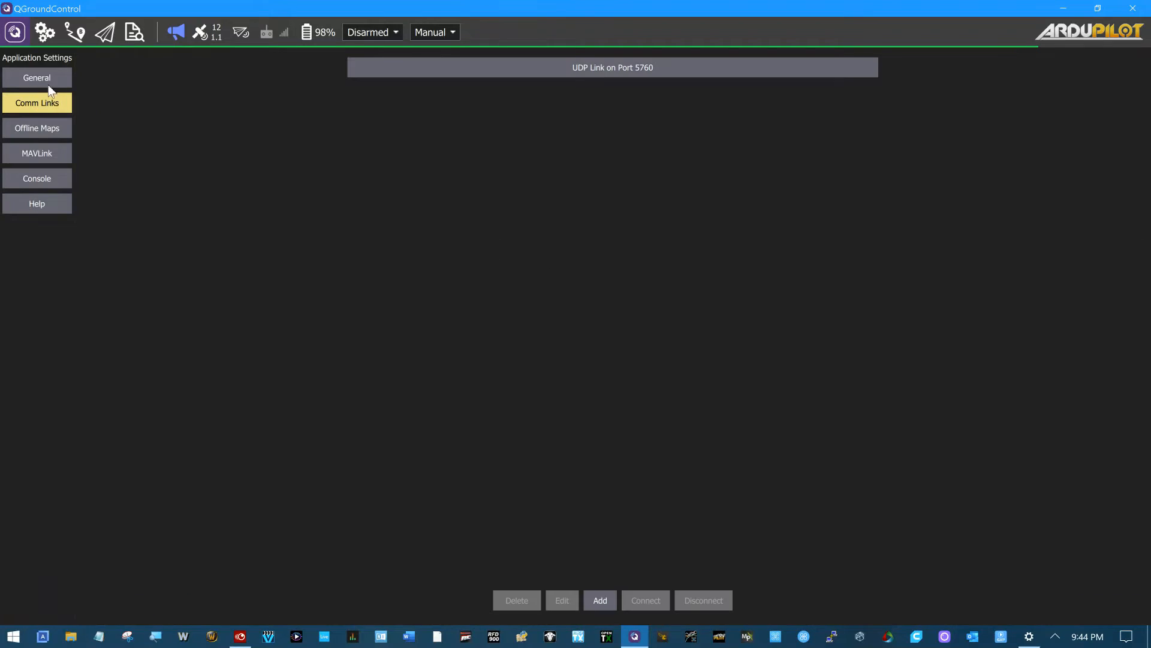
pyautogui.click(50, 80)
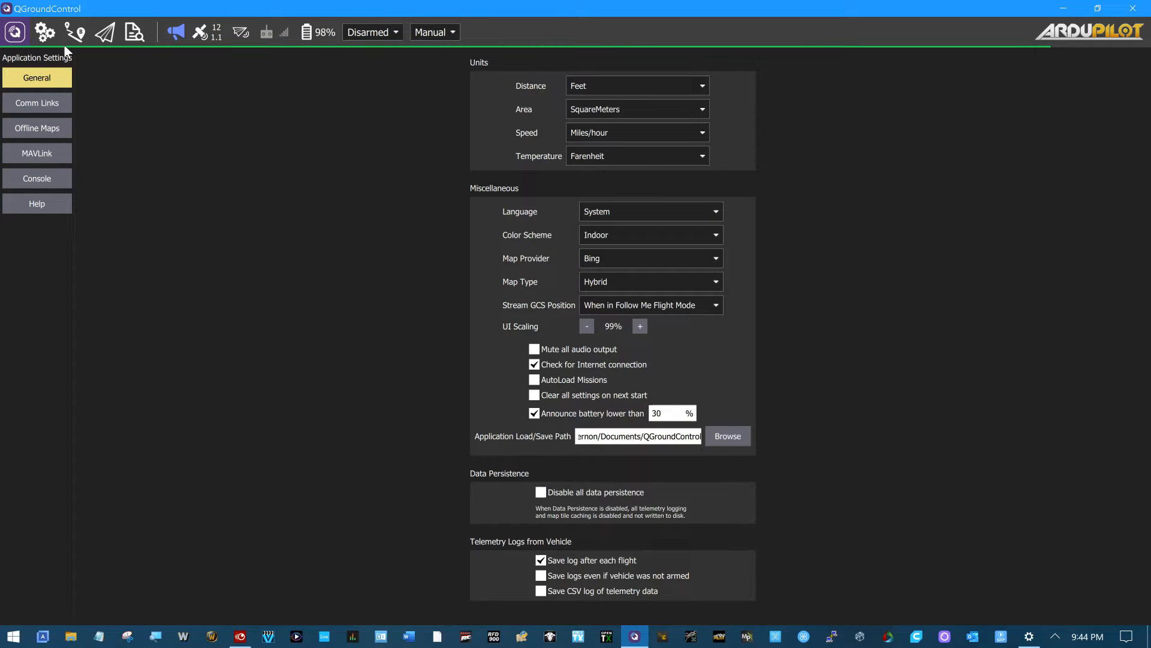
pyautogui.click(15, 29)
pyautogui.click(45, 32)
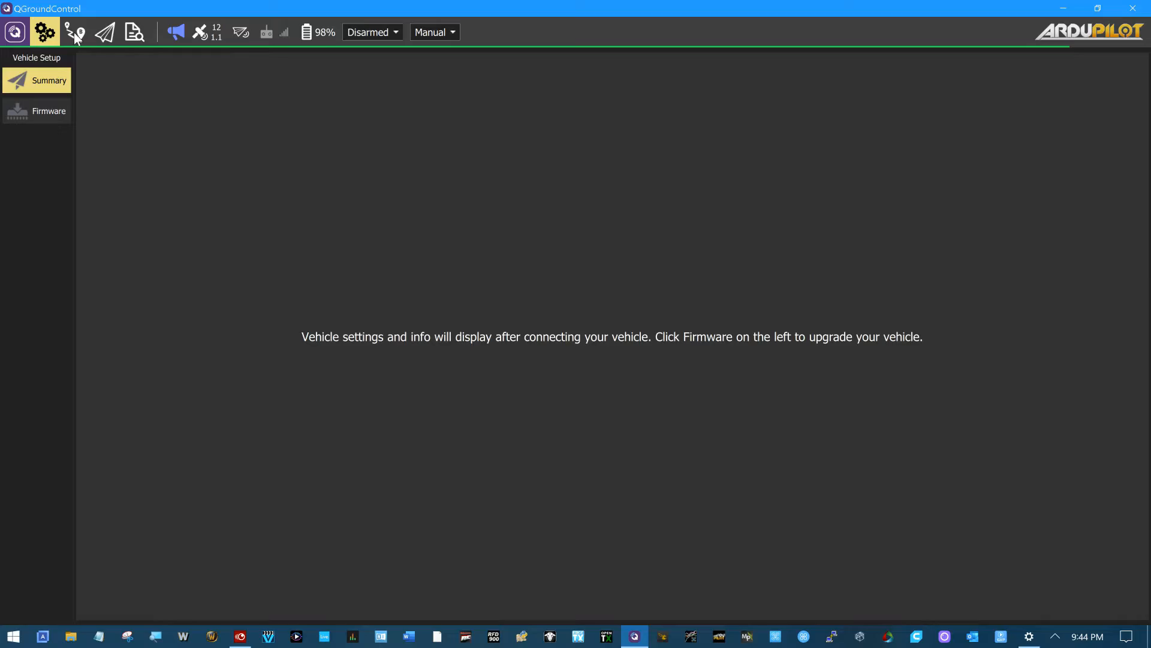
# Check the aircraft's map location in the mission plan view and its live telemetry in the fly view
pyautogui.click(75, 33)
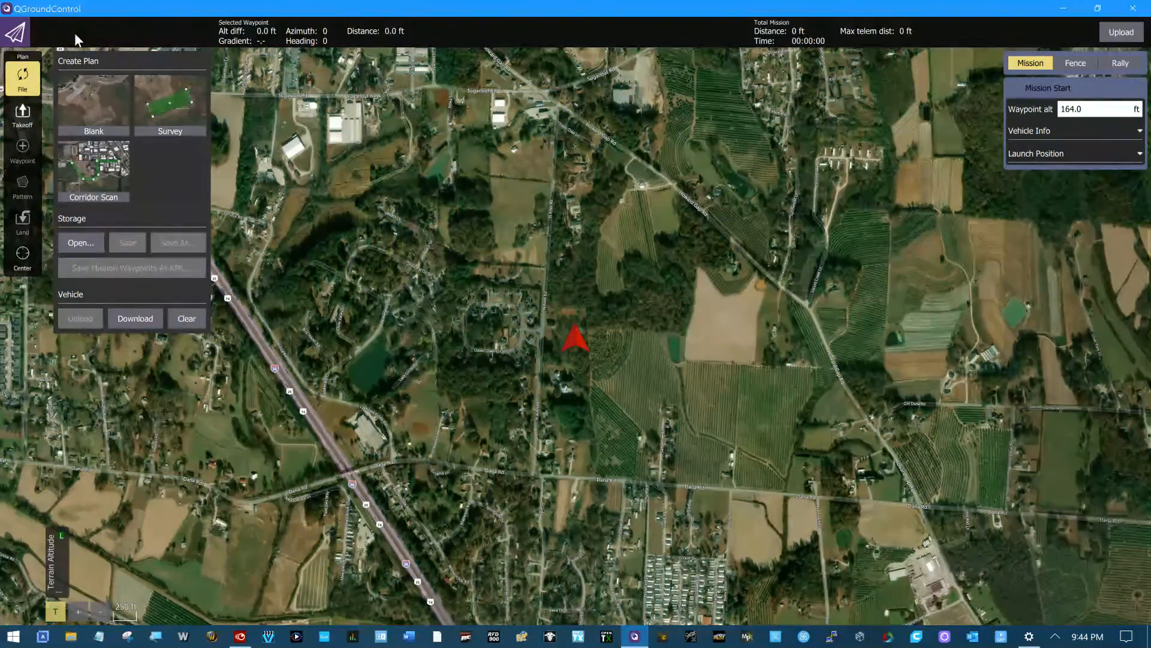
pyautogui.scroll(-2, 548, 321)
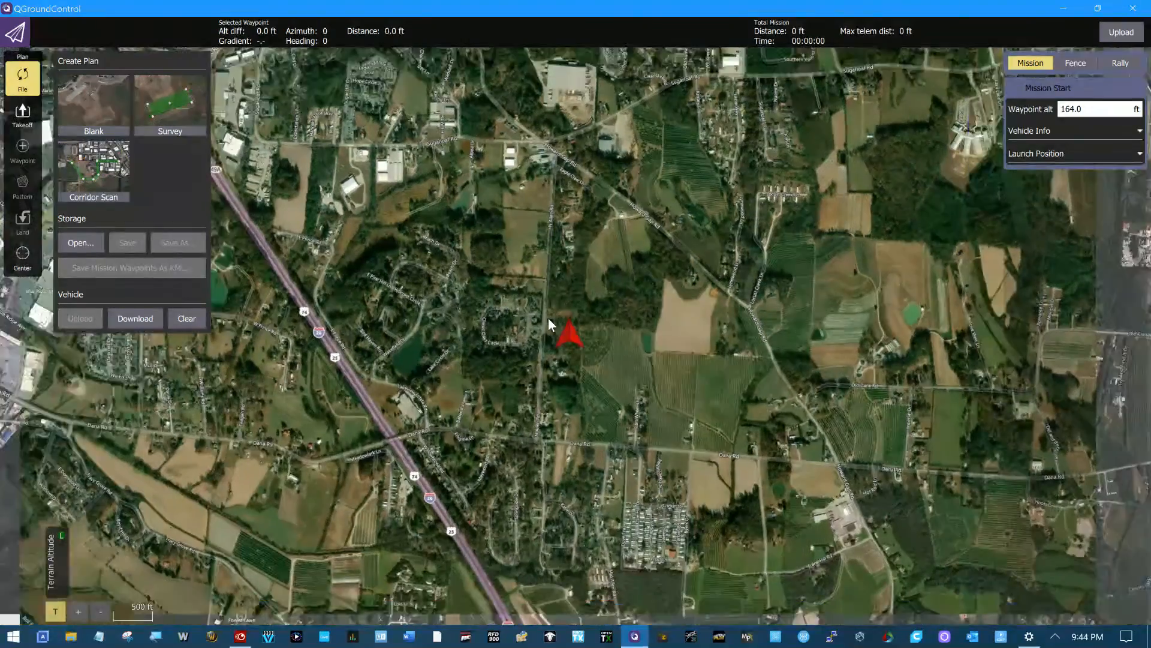
pyautogui.scroll(-2, 549, 319)
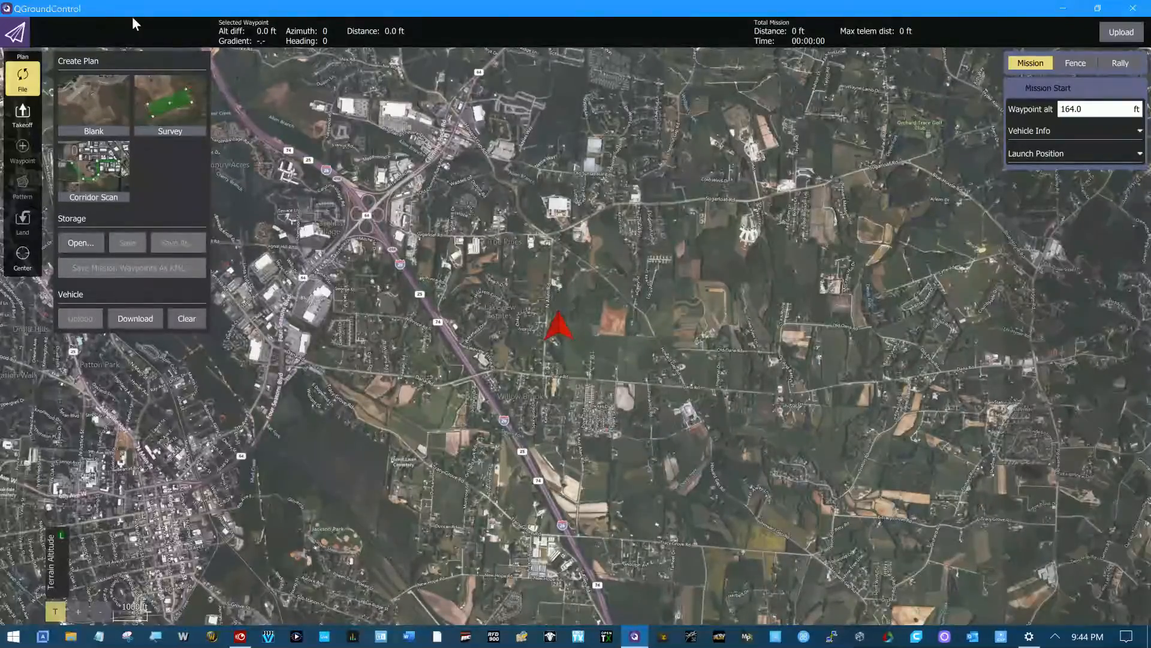
pyautogui.click(27, 39)
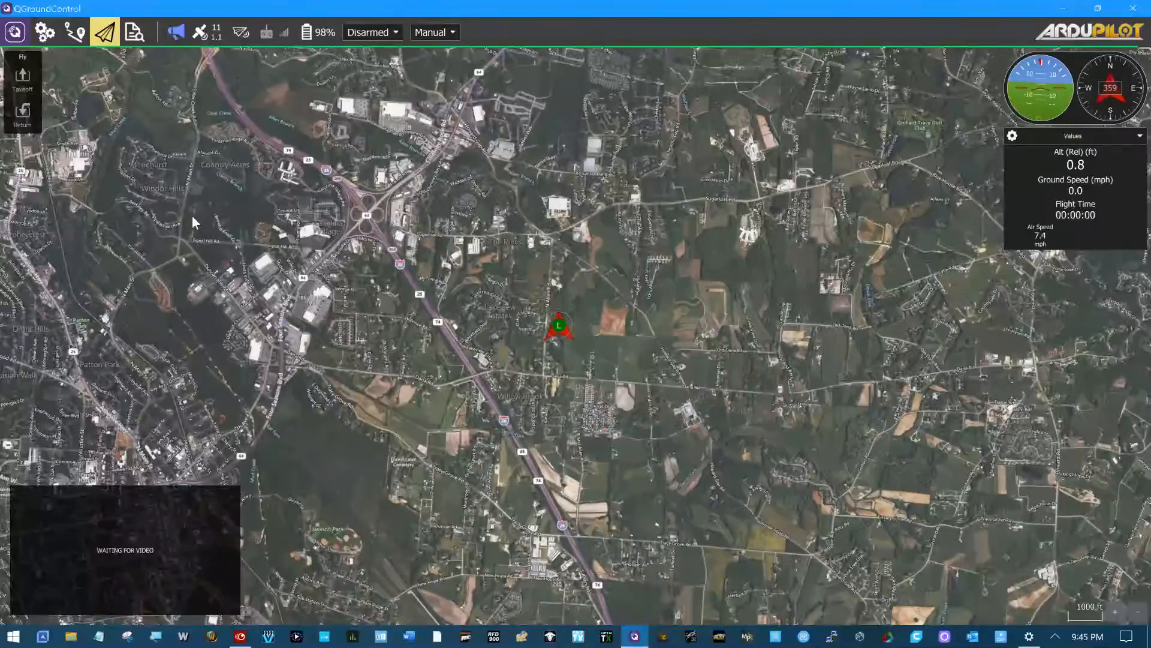
pyautogui.scroll(1, 192, 215)
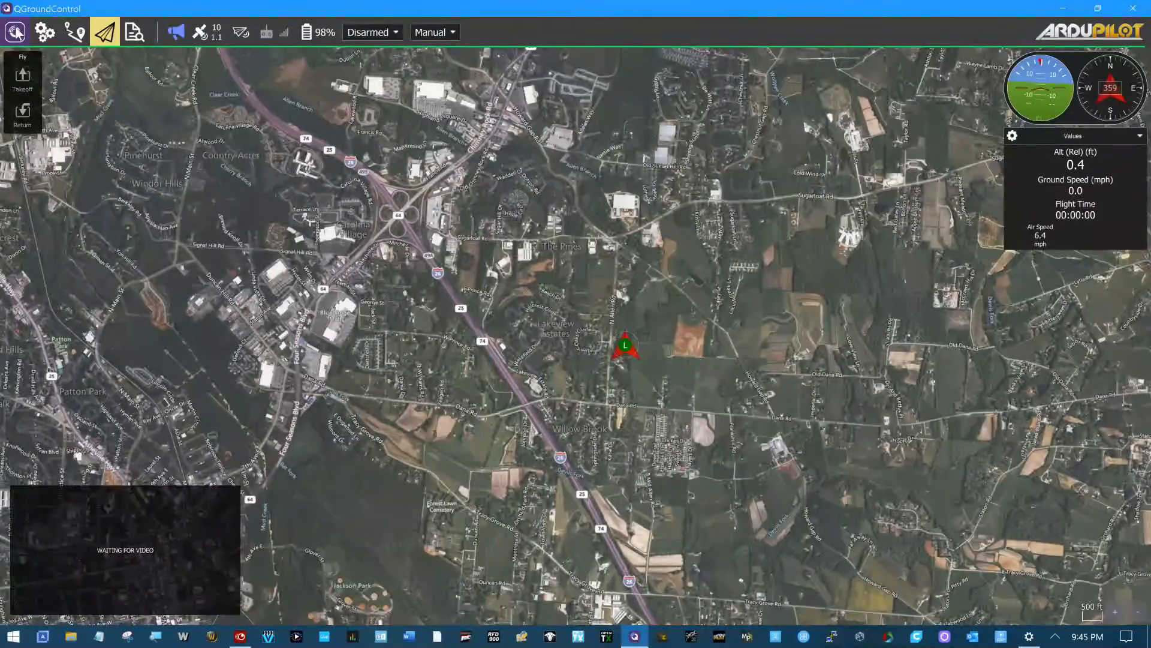
# Look through the analysis tools, including the MAVLink Console, and open the MAVLink Inspector
pyautogui.click(138, 35)
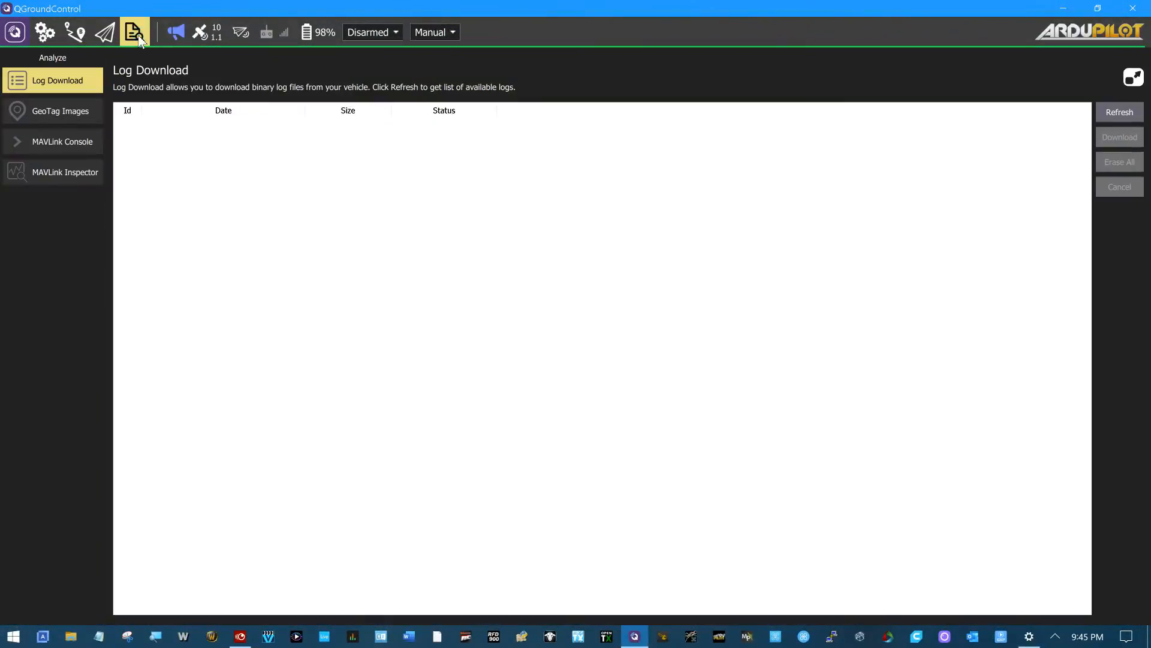
pyautogui.click(67, 144)
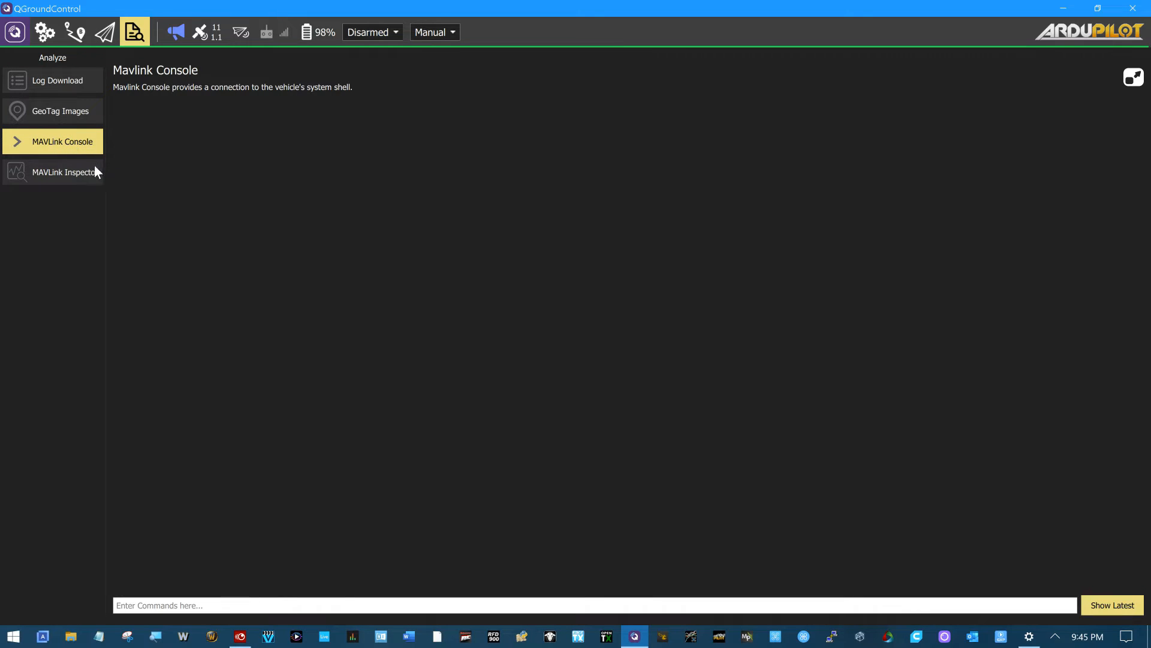
pyautogui.click(74, 179)
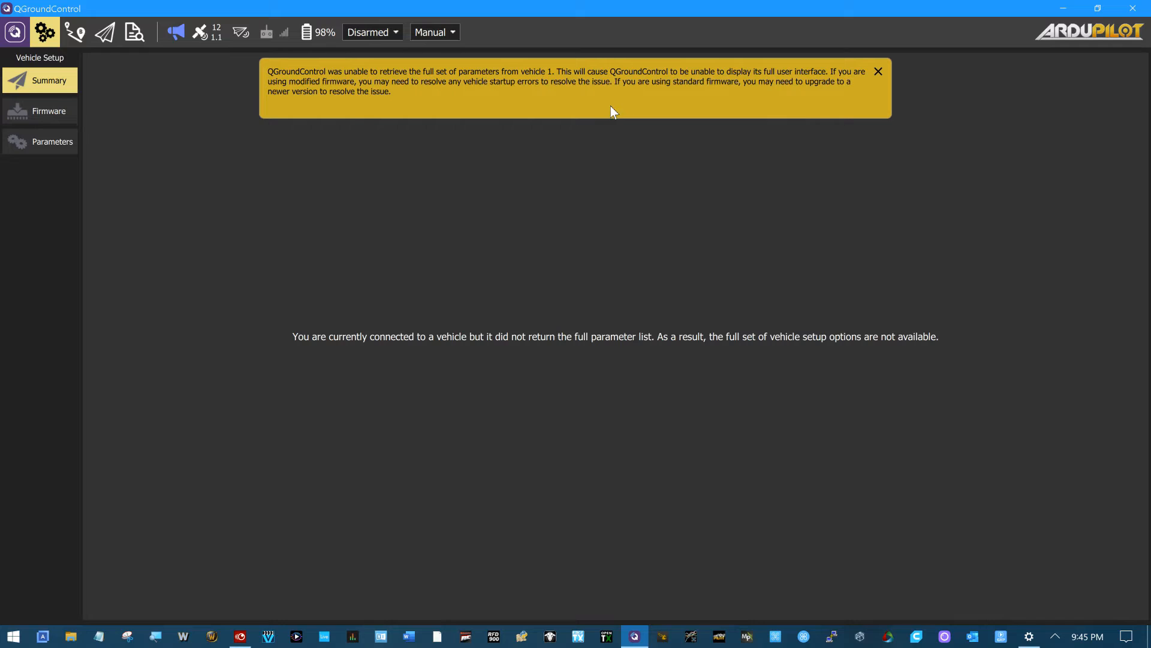
# Dismiss the incomplete-parameters and component-setup warnings on the vehicle setup summary
pyautogui.click(879, 72)
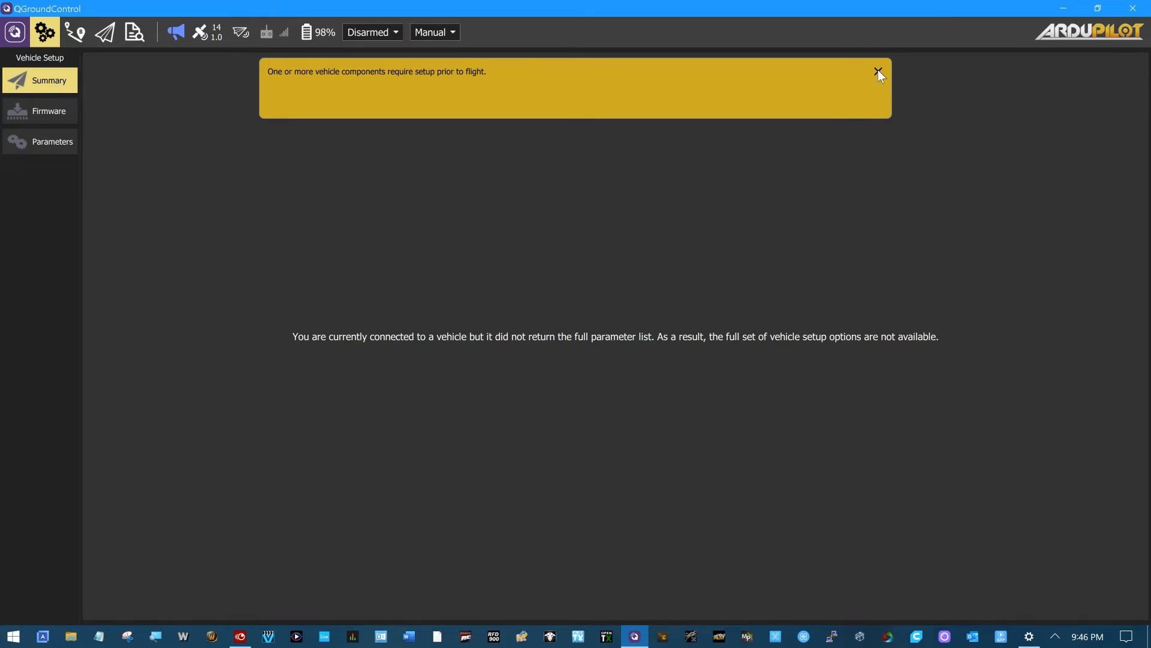
pyautogui.click(878, 72)
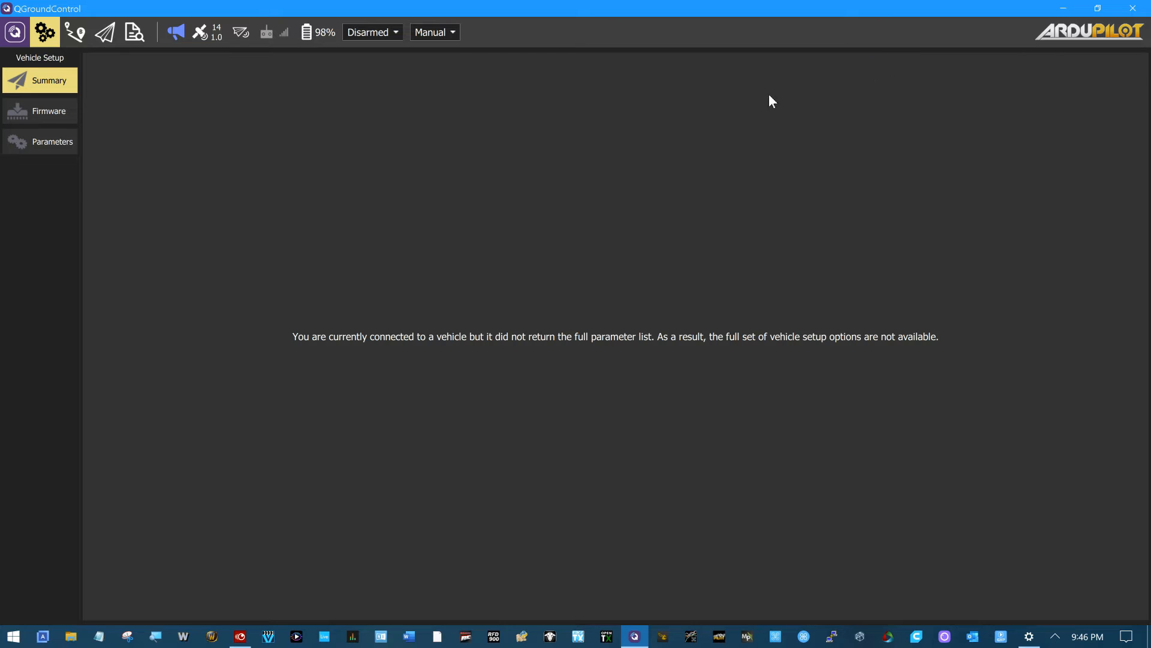
# Inspect the real-time BATTERY_STATUS, AHRS and AHRS2 messages in the MAVLink Inspector
pyautogui.click(133, 37)
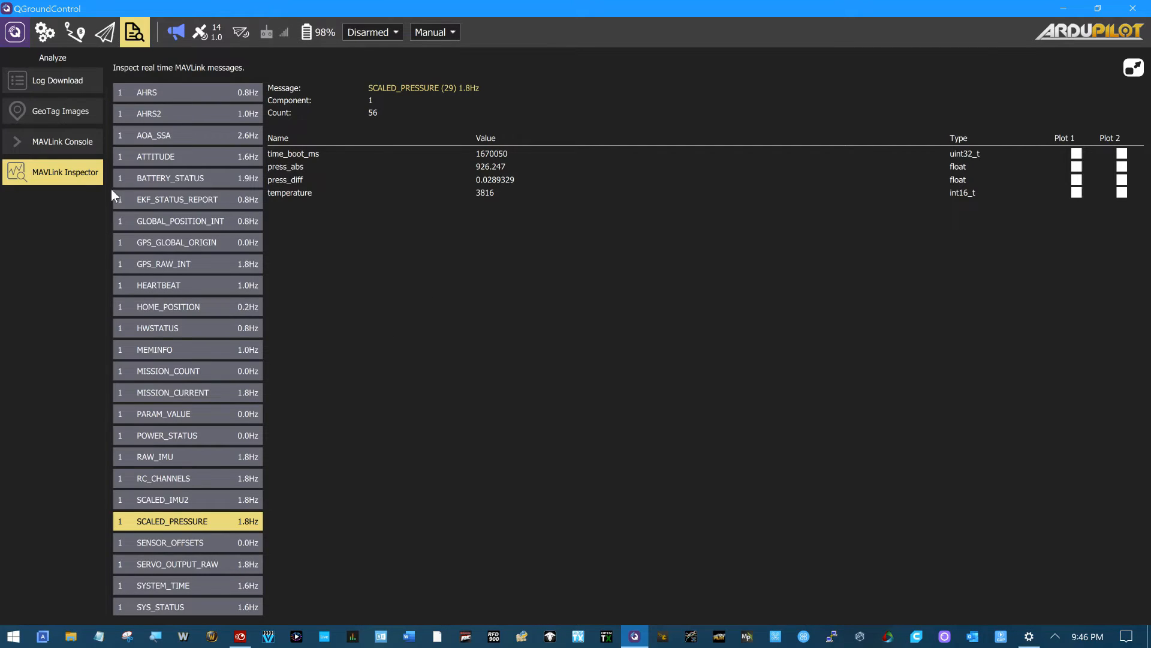
pyautogui.click(131, 178)
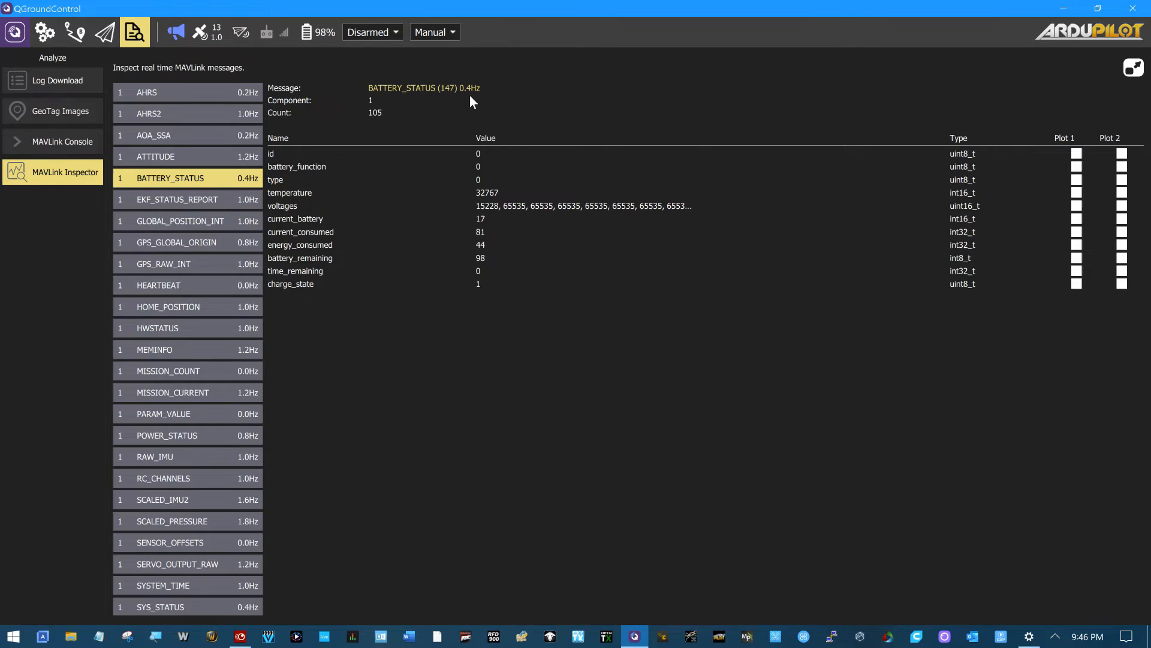
pyautogui.click(133, 92)
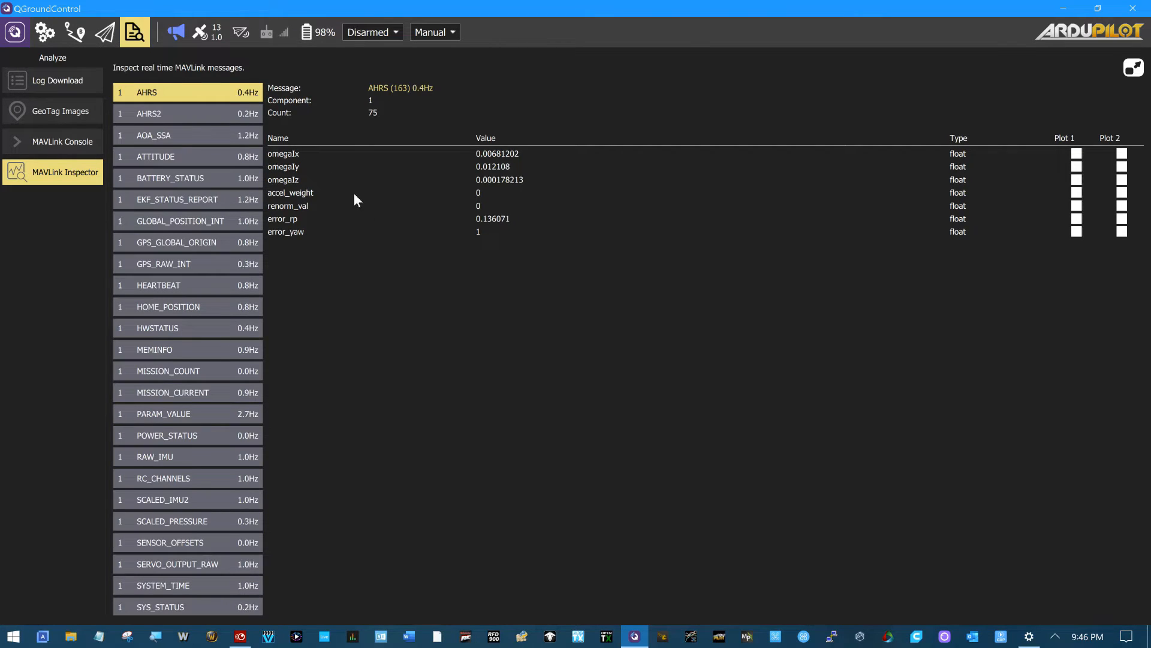
pyautogui.click(149, 113)
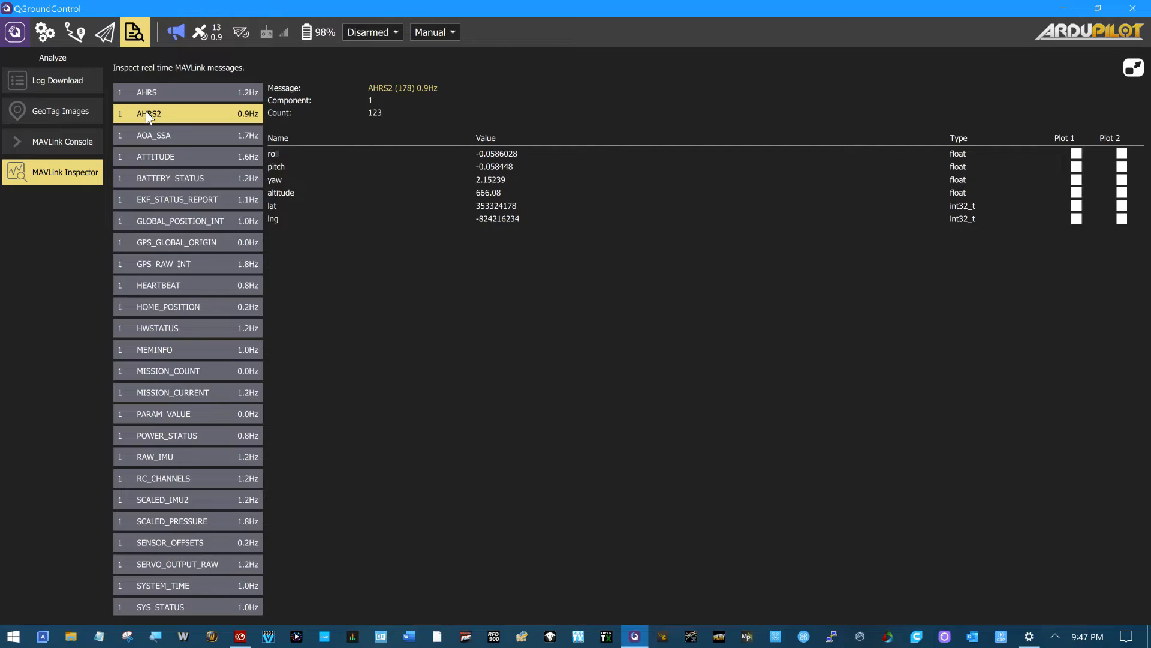
# Inspect the live ATTITUDE, BATTERY_STATUS, GLOBAL_POSITION_INT, GPS_RAW_INT, HOME_POSITION and HWSTATUS messages
pyautogui.click(161, 156)
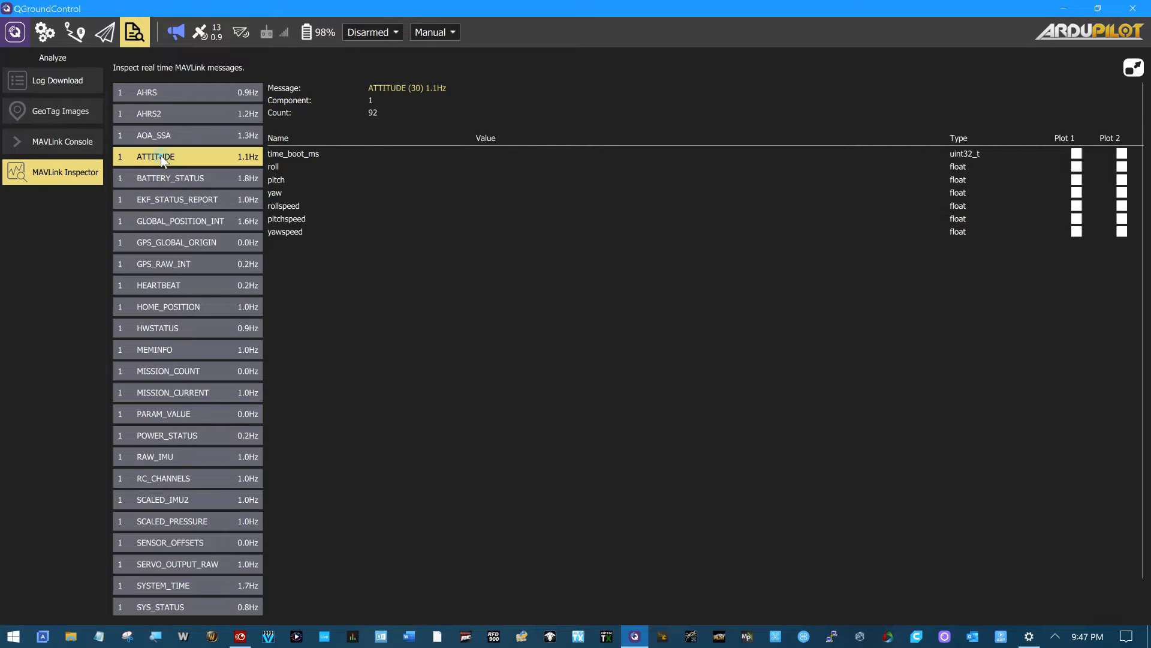
pyautogui.click(192, 178)
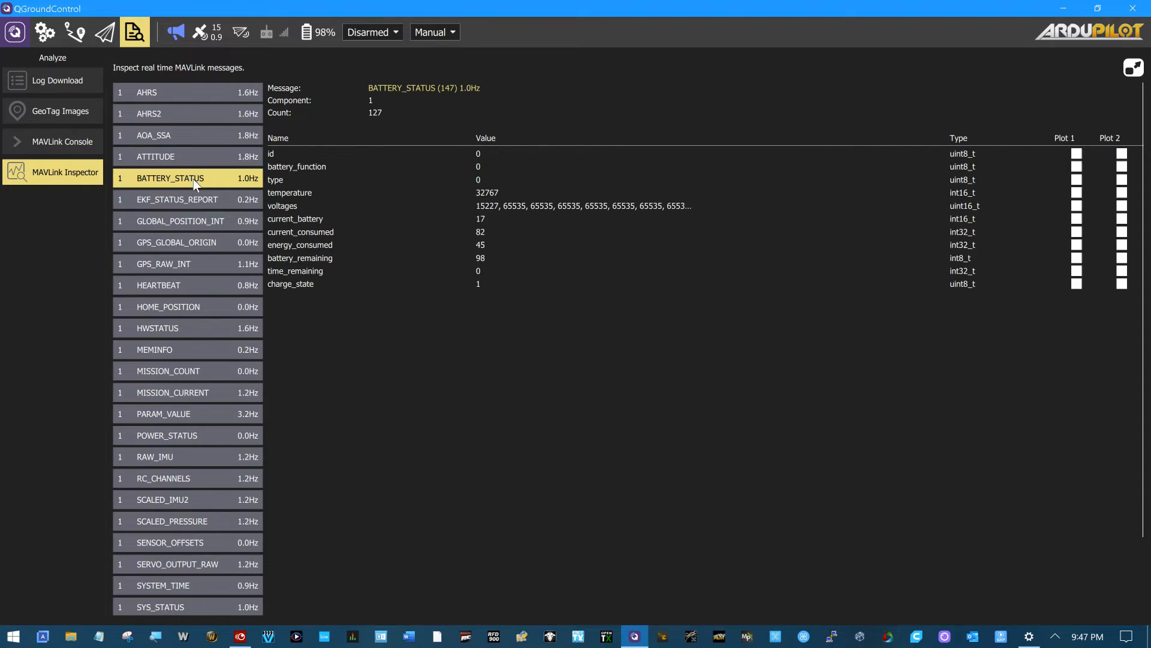
pyautogui.click(203, 222)
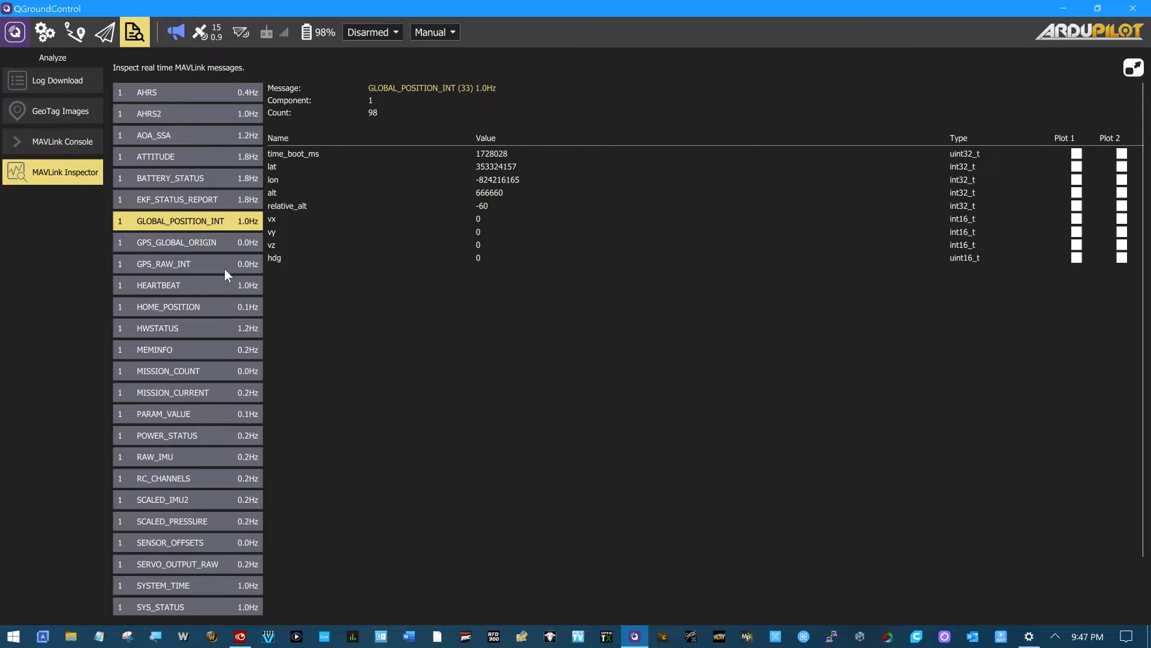
pyautogui.click(199, 263)
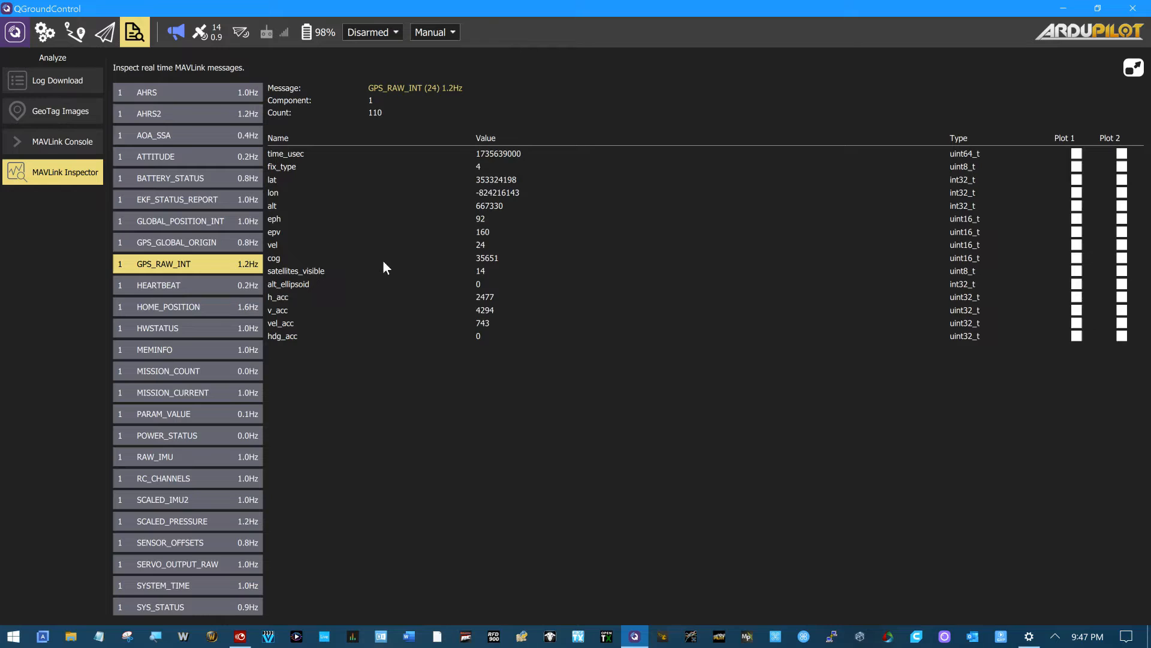
pyautogui.click(191, 307)
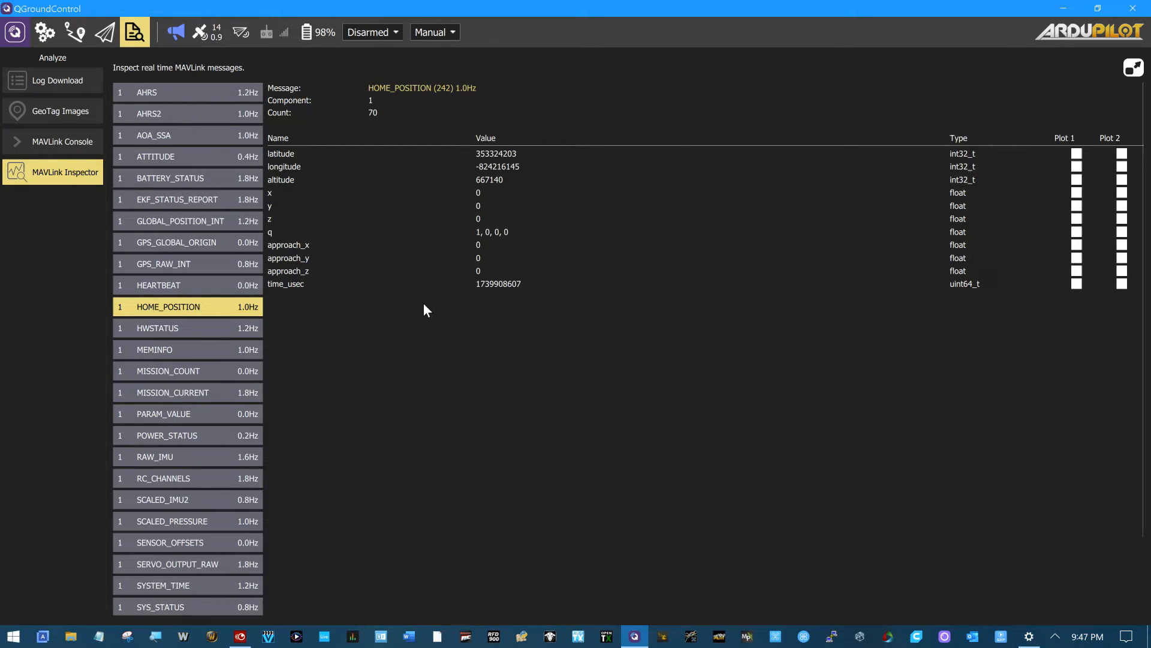
pyautogui.click(190, 331)
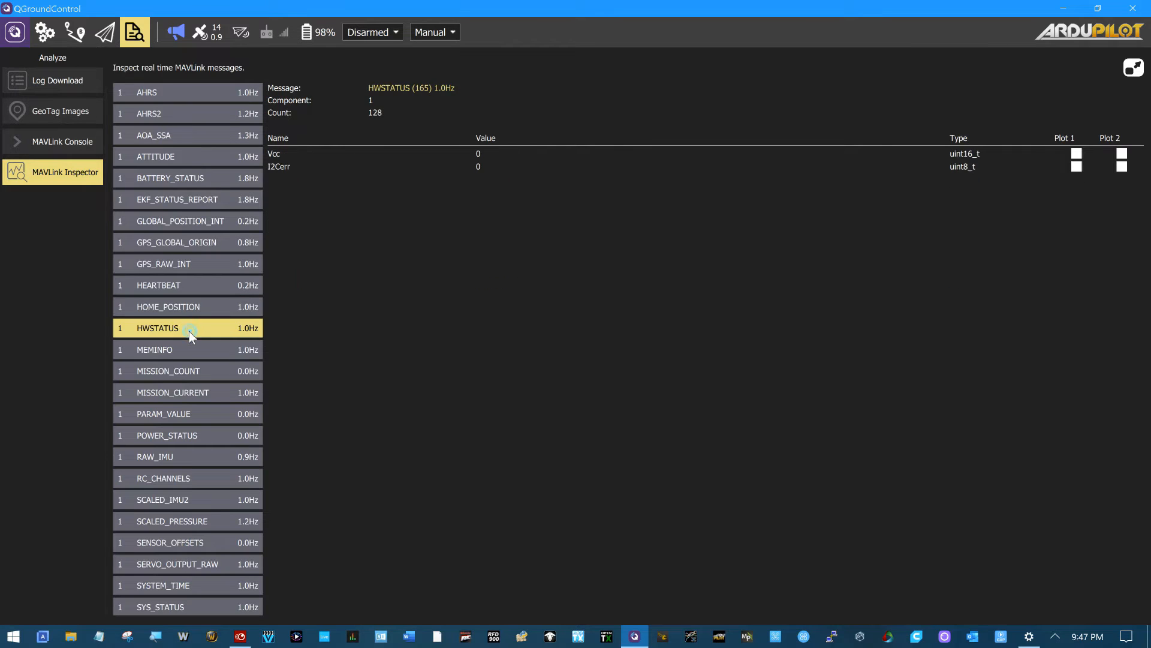
# Examine the live MISSION_COUNT, POWER_STATUS, PARAM_VALUE, SYS_STATUS, WIND and VIBRATION messages
pyautogui.click(199, 371)
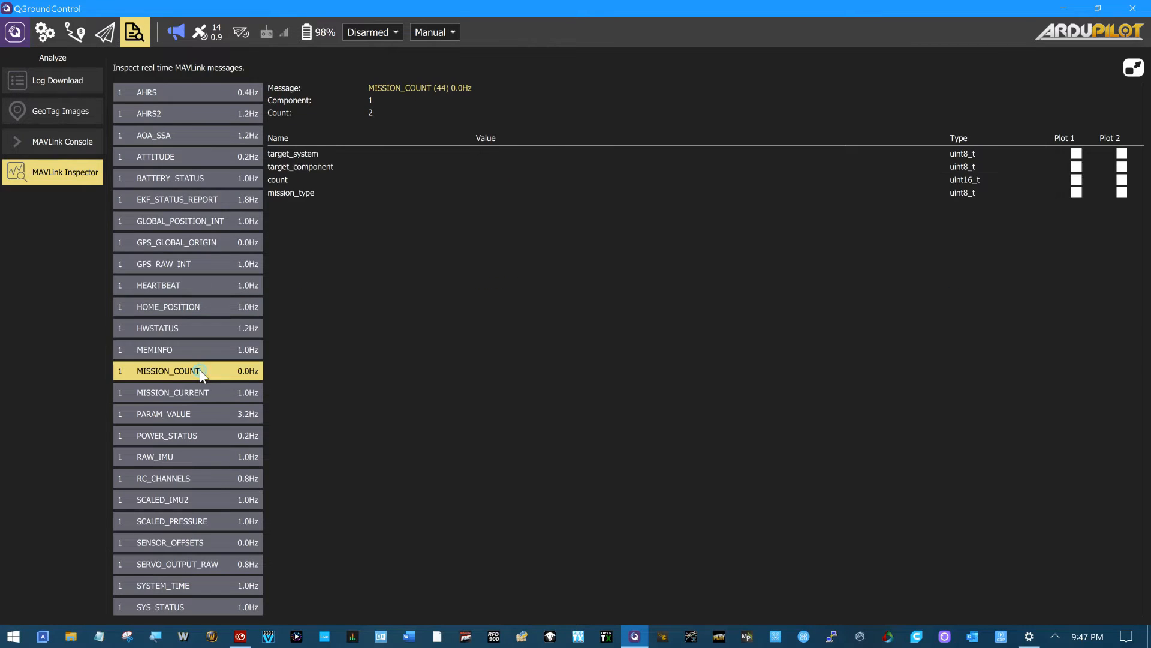
pyautogui.click(179, 432)
pyautogui.click(181, 414)
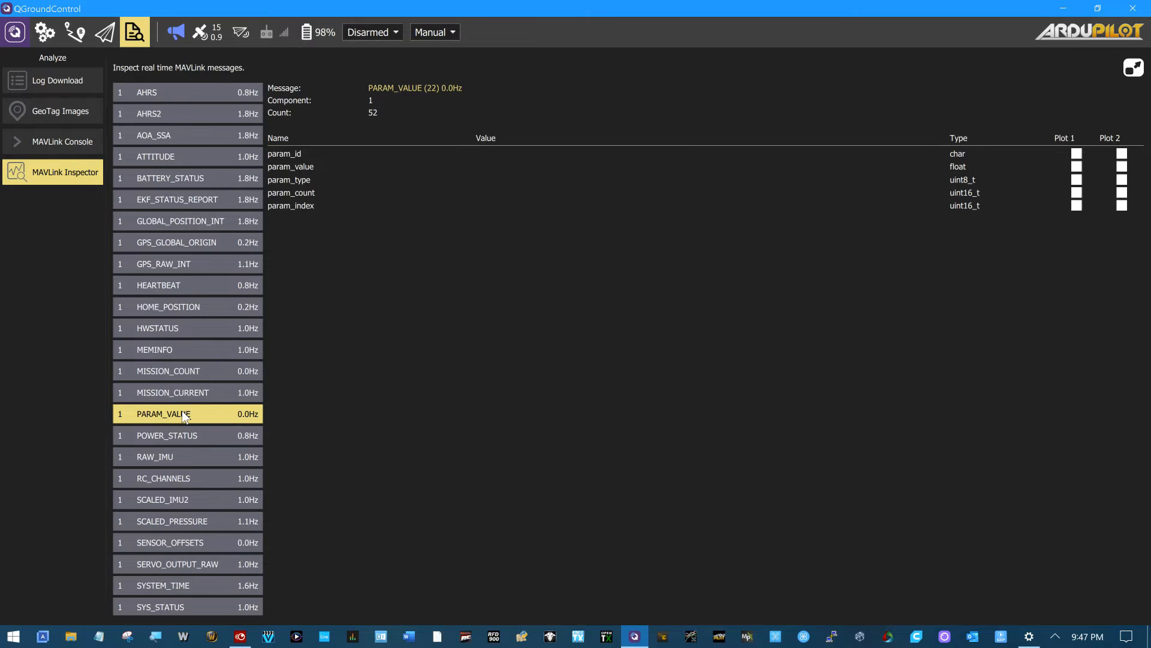
pyautogui.scroll(-3, 225, 407)
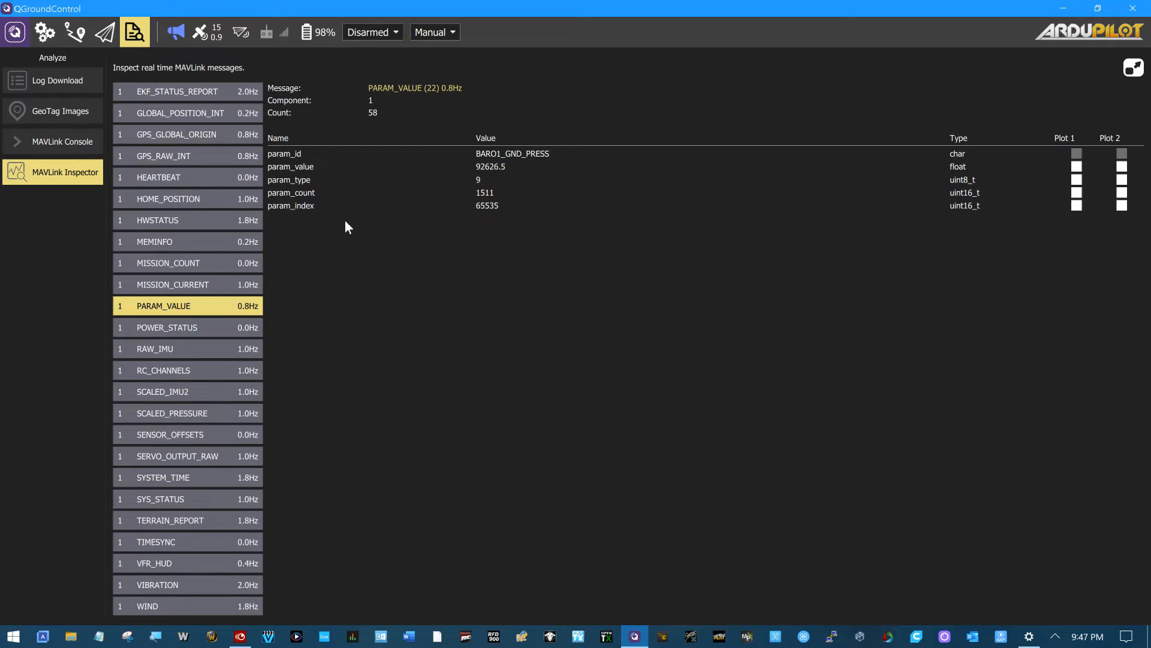
pyautogui.click(165, 499)
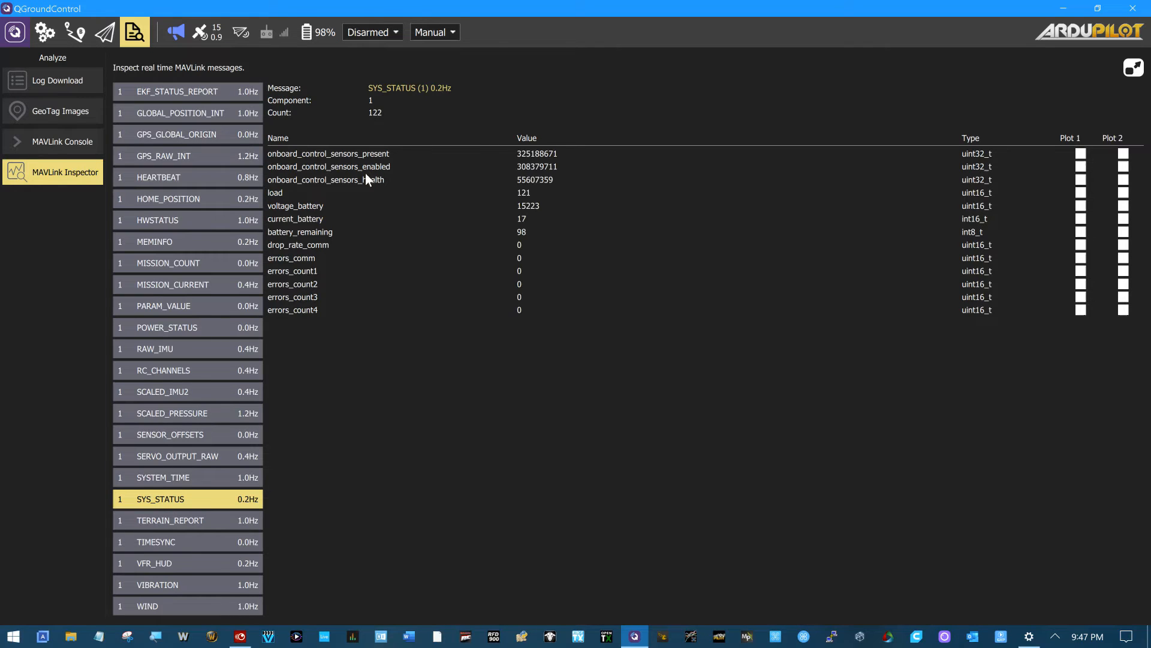
pyautogui.click(142, 606)
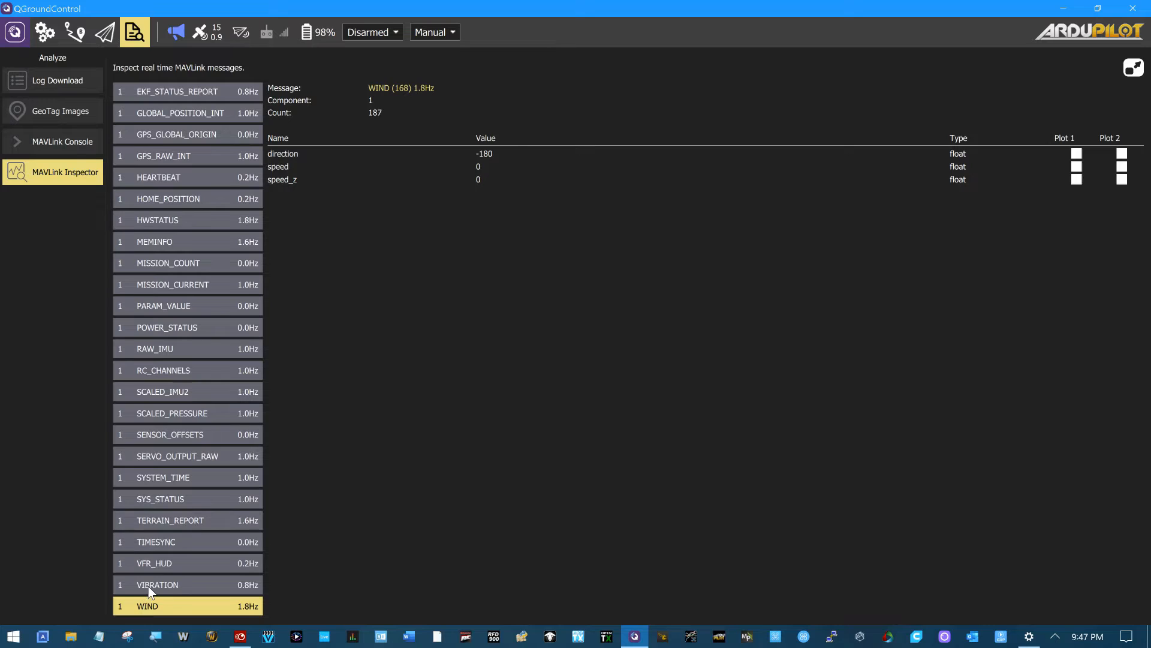
pyautogui.click(149, 586)
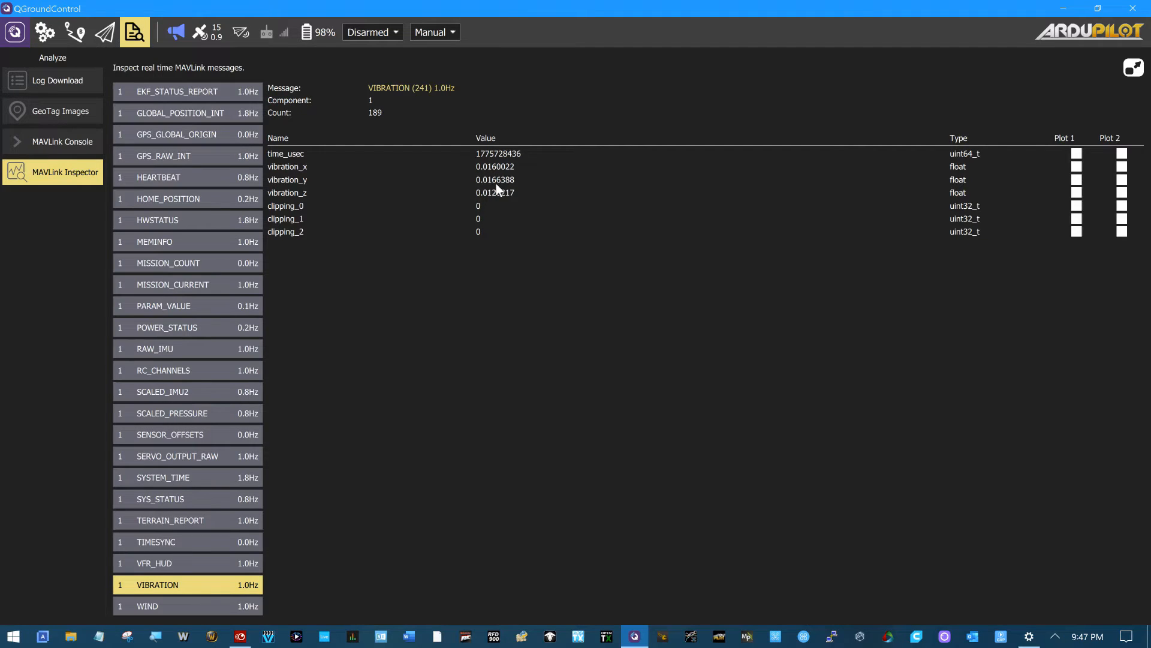
# Detach the MAVLink Inspector into its own maximized window, check the RADIO_STATUS message, and close the window
pyautogui.click(1133, 69)
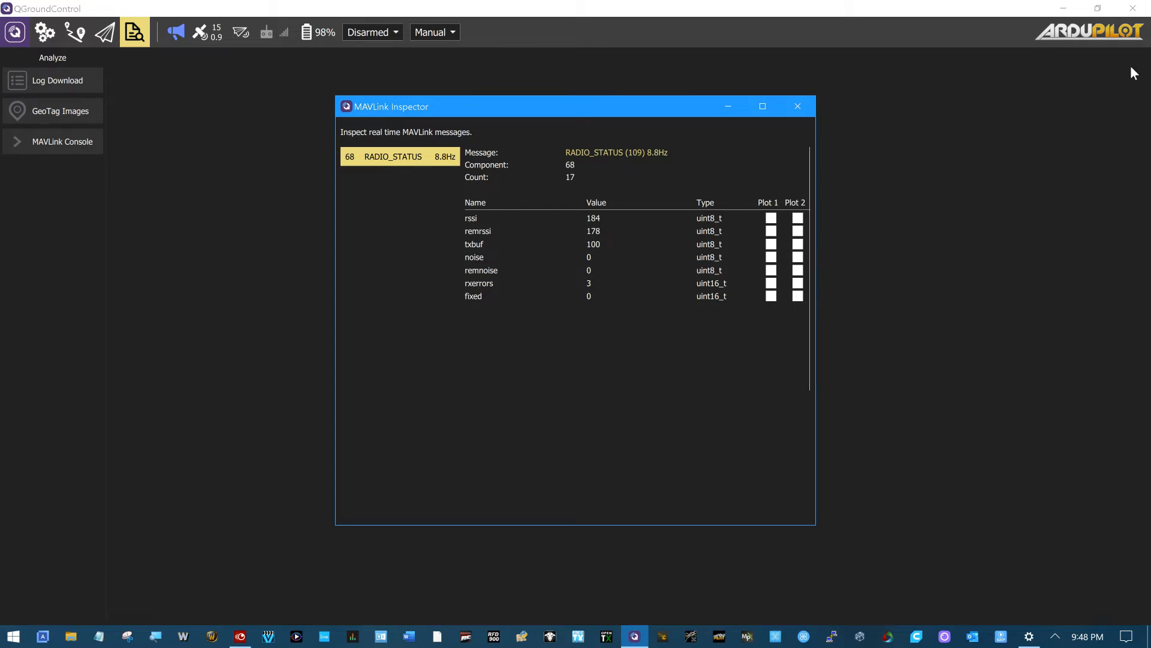
pyautogui.click(765, 108)
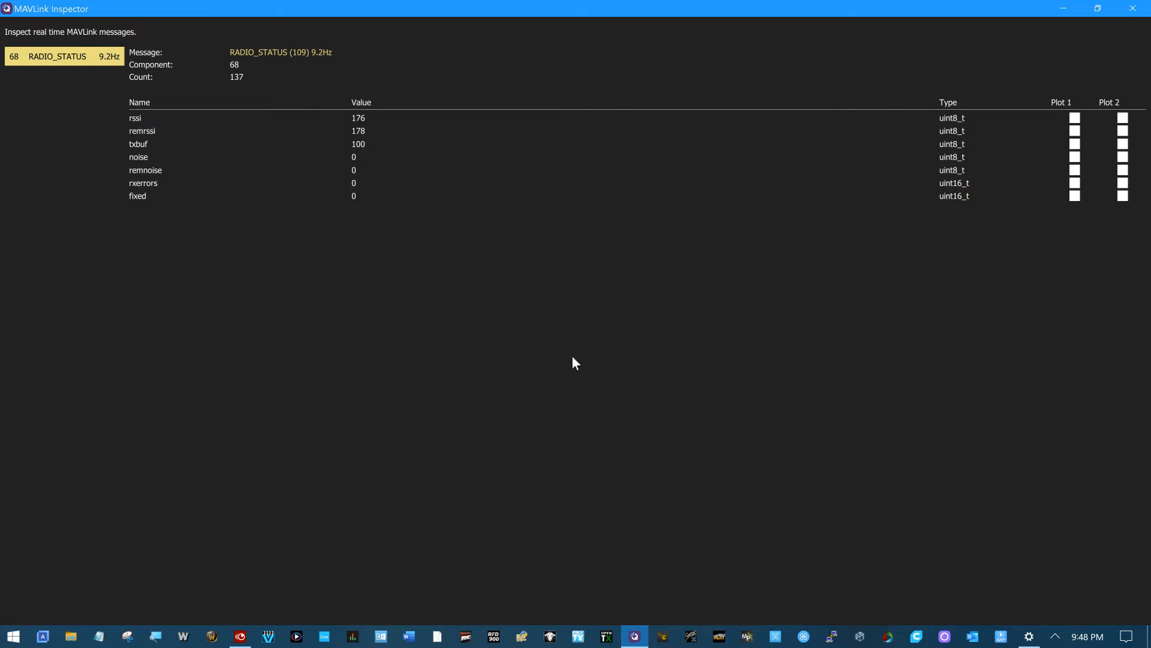
pyautogui.click(1132, 9)
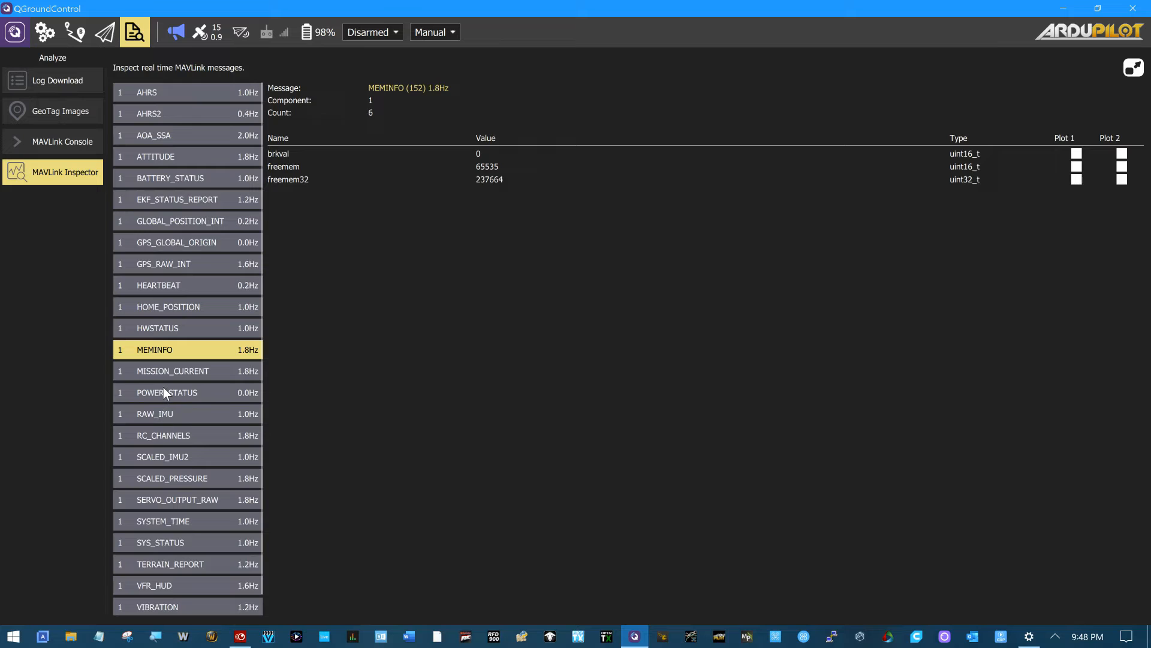
# Check the RC_CHANNELS, SCALED_PRESSURE, HWSTATUS, MEMINFO and POWER_STATUS messages in the MAVLink Inspector
pyautogui.click(174, 436)
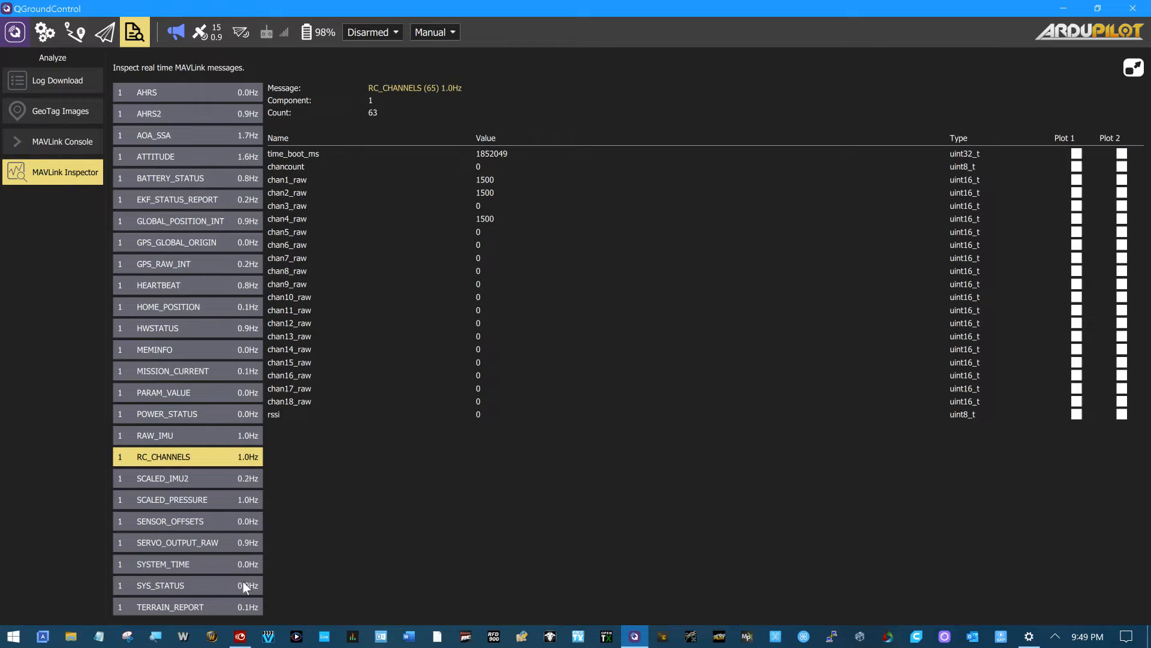
pyautogui.click(157, 499)
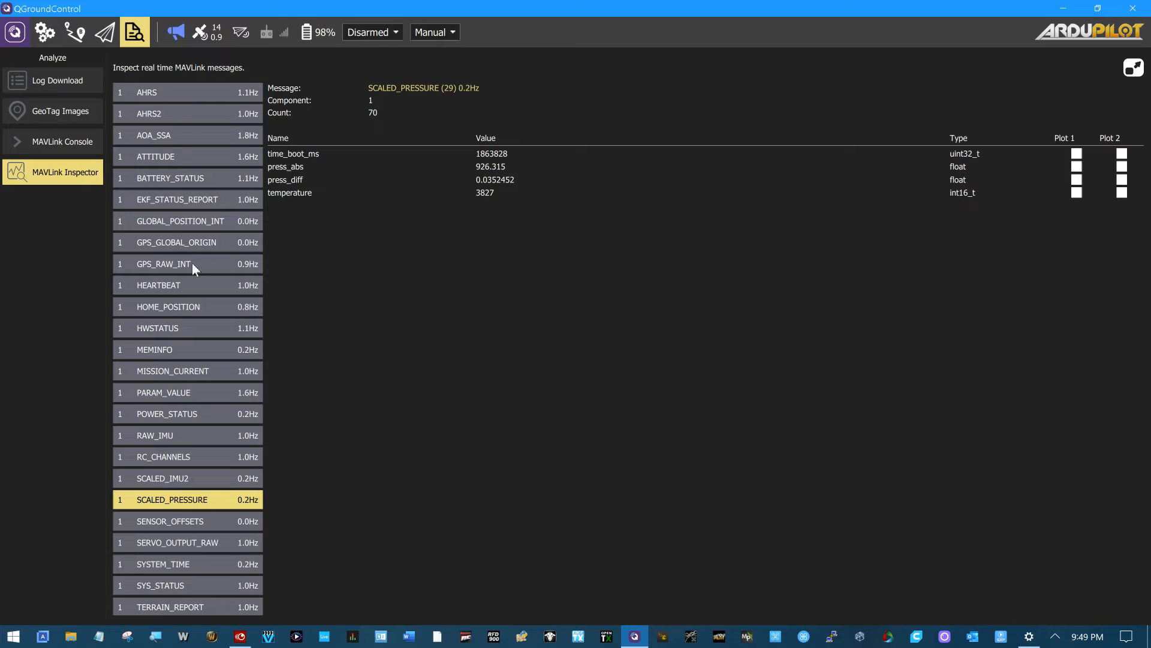
pyautogui.click(163, 327)
pyautogui.click(166, 345)
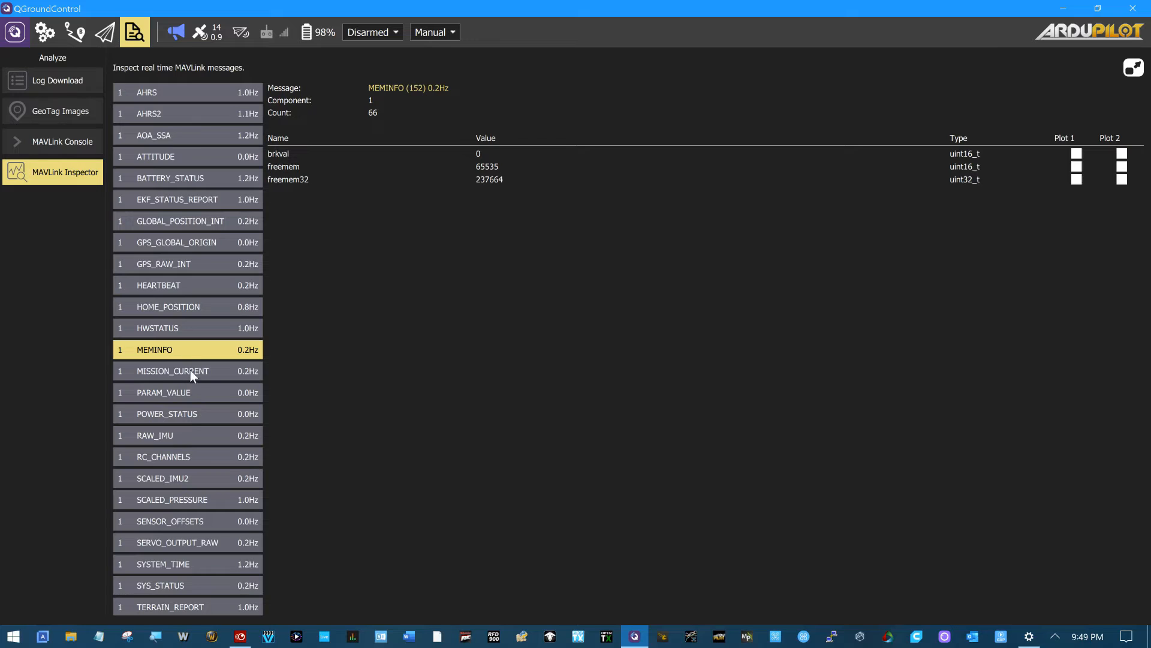
pyautogui.click(178, 410)
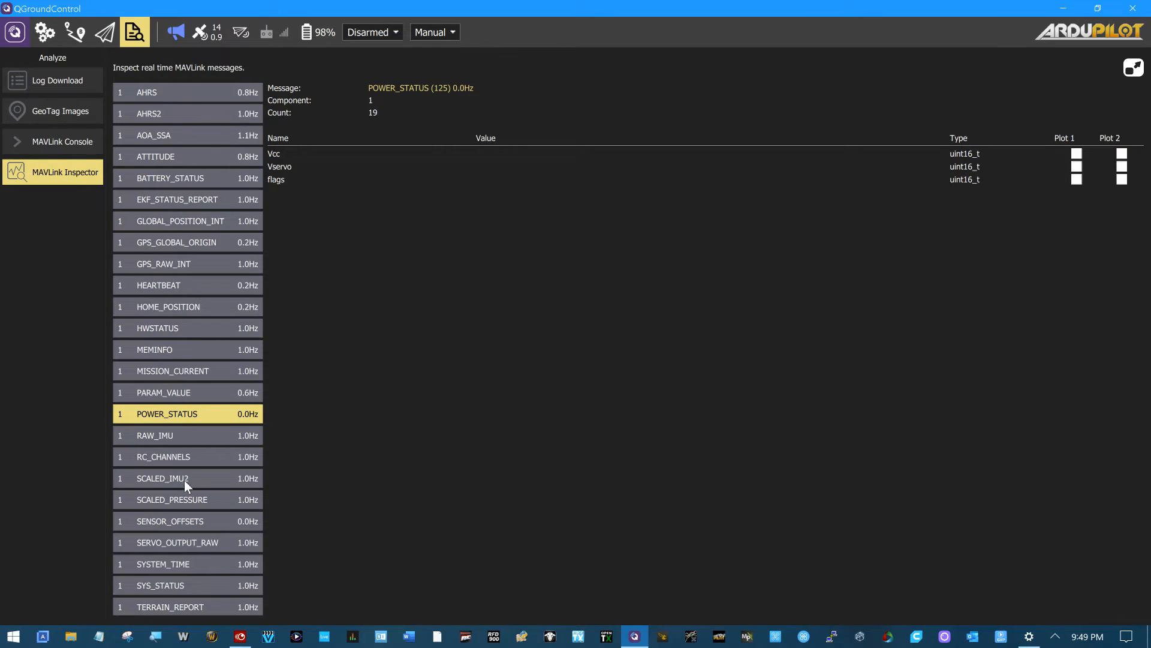
# Read the live TERRAIN_REPORT and VFR_HUD messages near the end of the message list
pyautogui.scroll(-3, 194, 535)
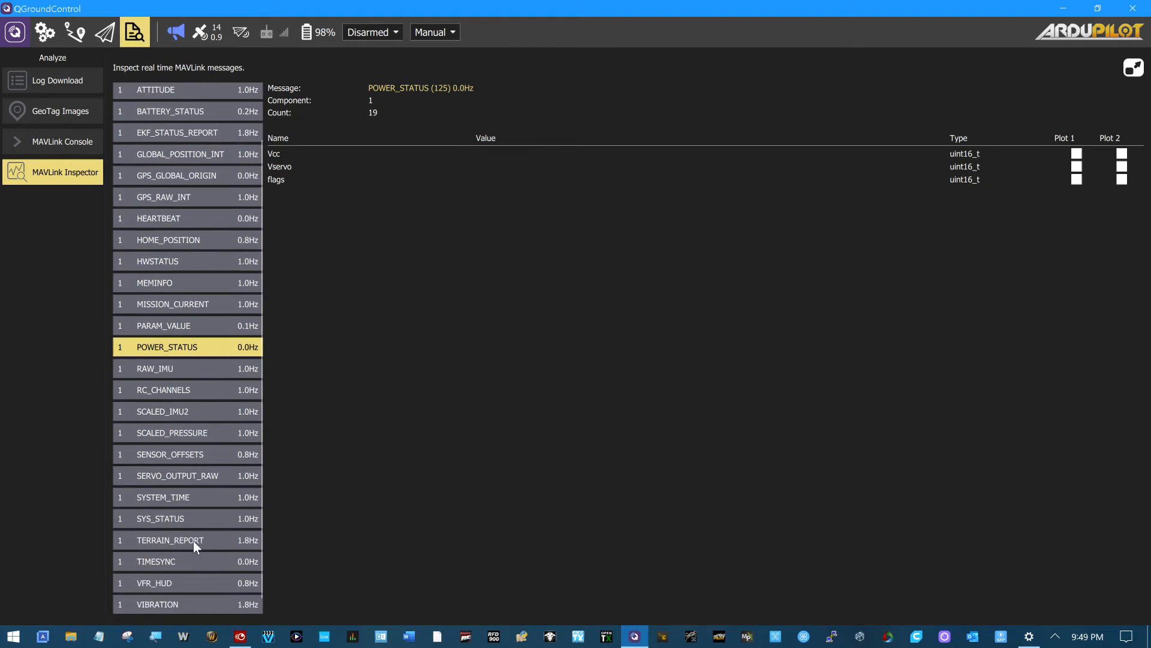
pyautogui.click(180, 521)
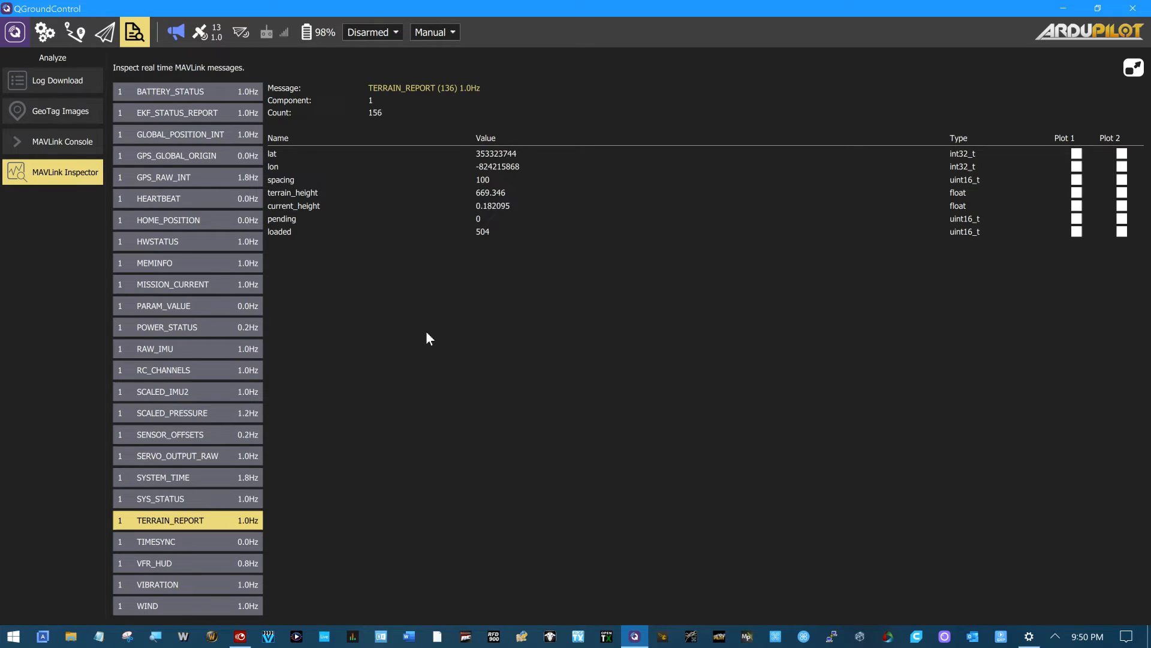
pyautogui.scroll(-1, 425, 336)
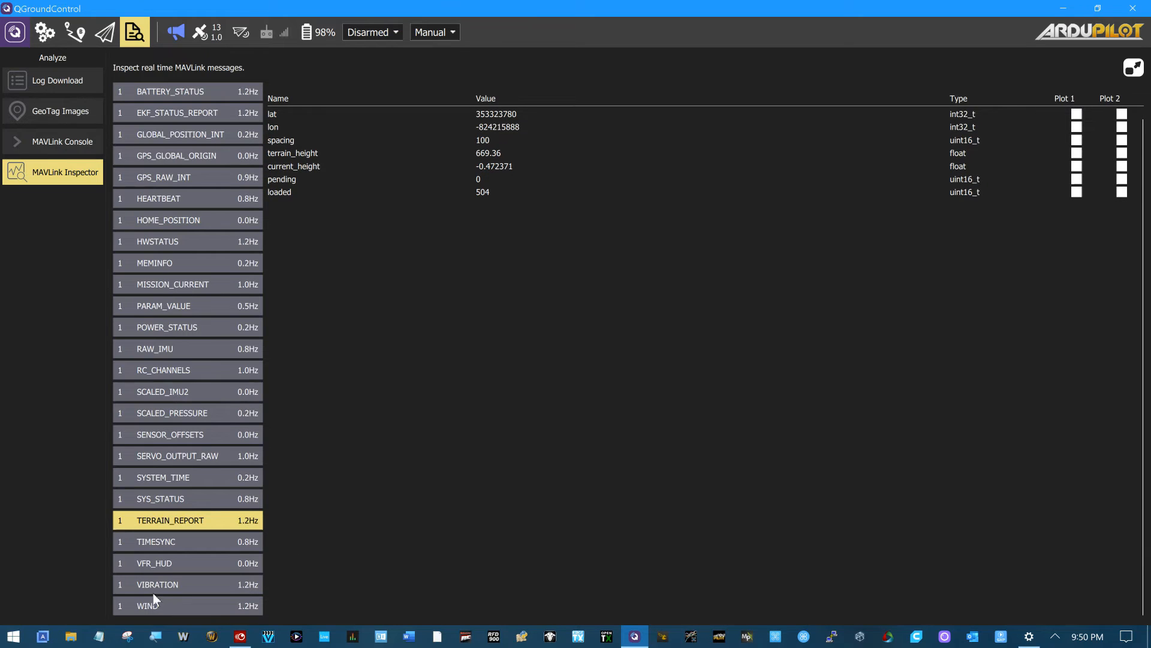
pyautogui.click(172, 562)
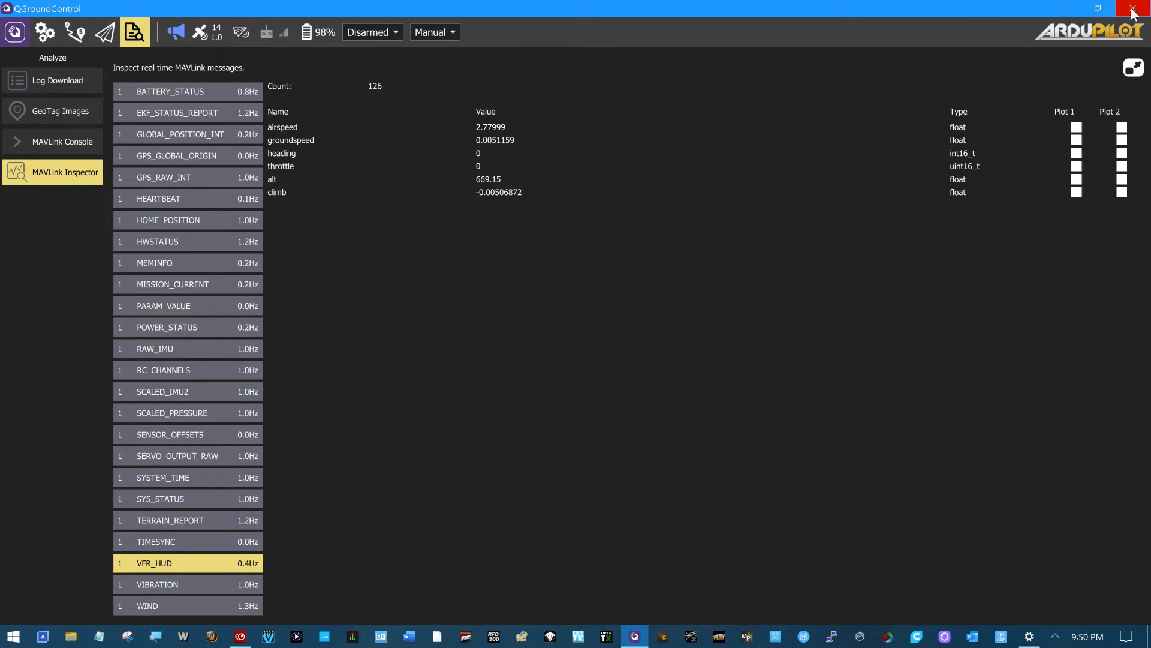
# Look through the general application settings, the vehicle setup parameters and the configured comm links
pyautogui.click(39, 36)
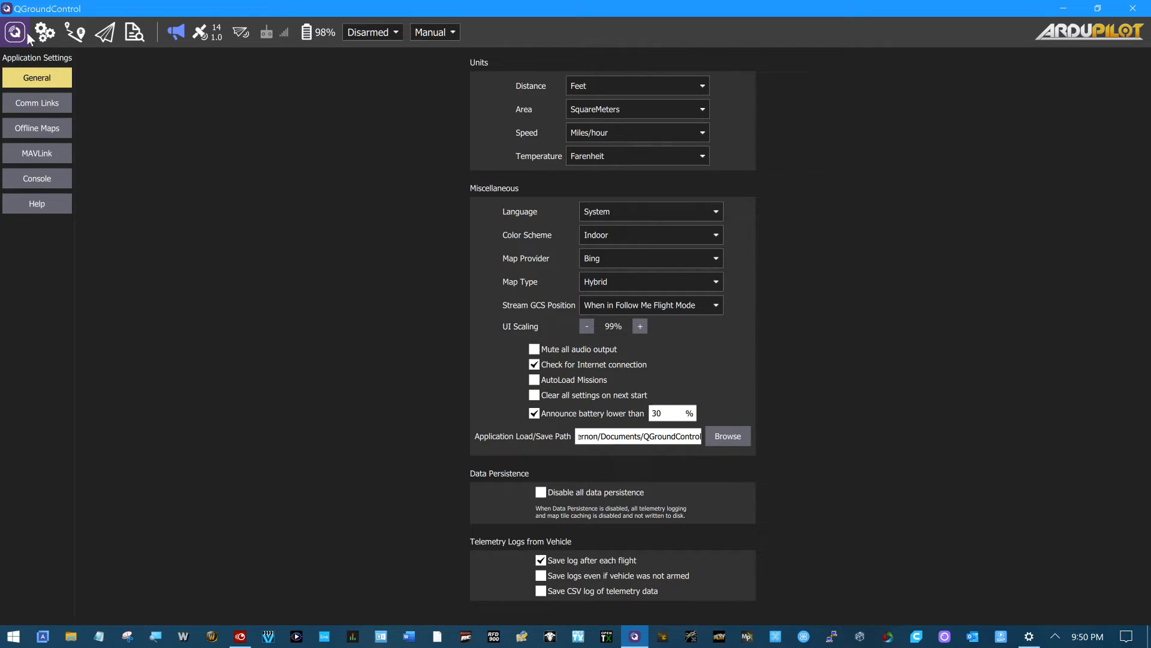
pyautogui.click(15, 38)
pyautogui.click(45, 33)
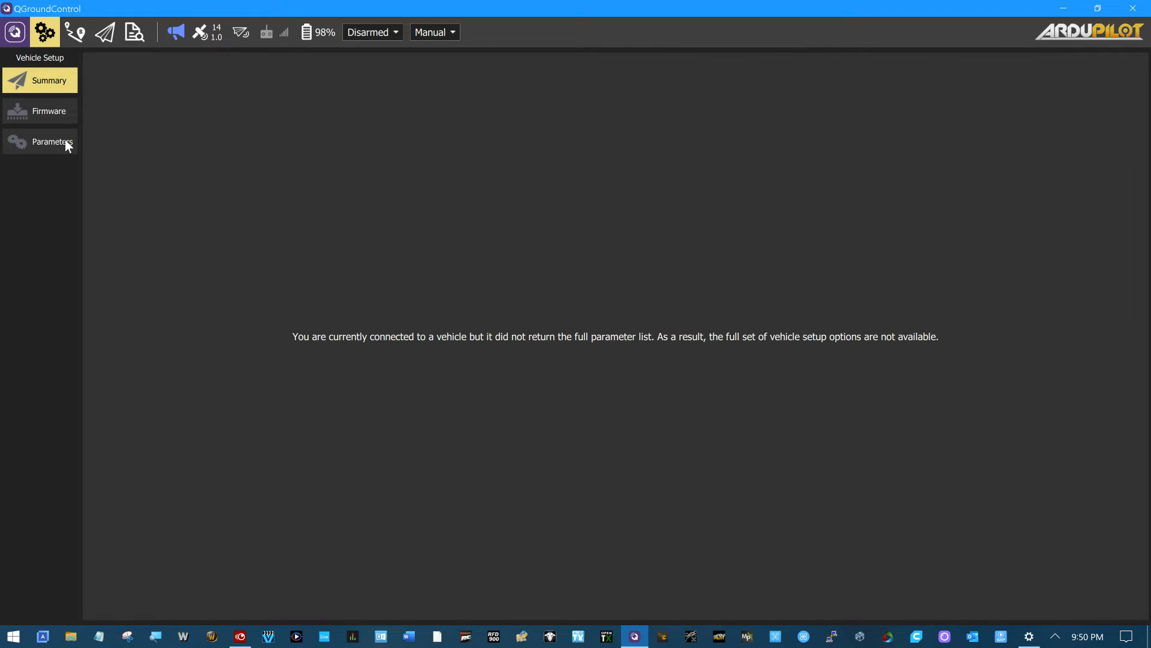
pyautogui.click(45, 144)
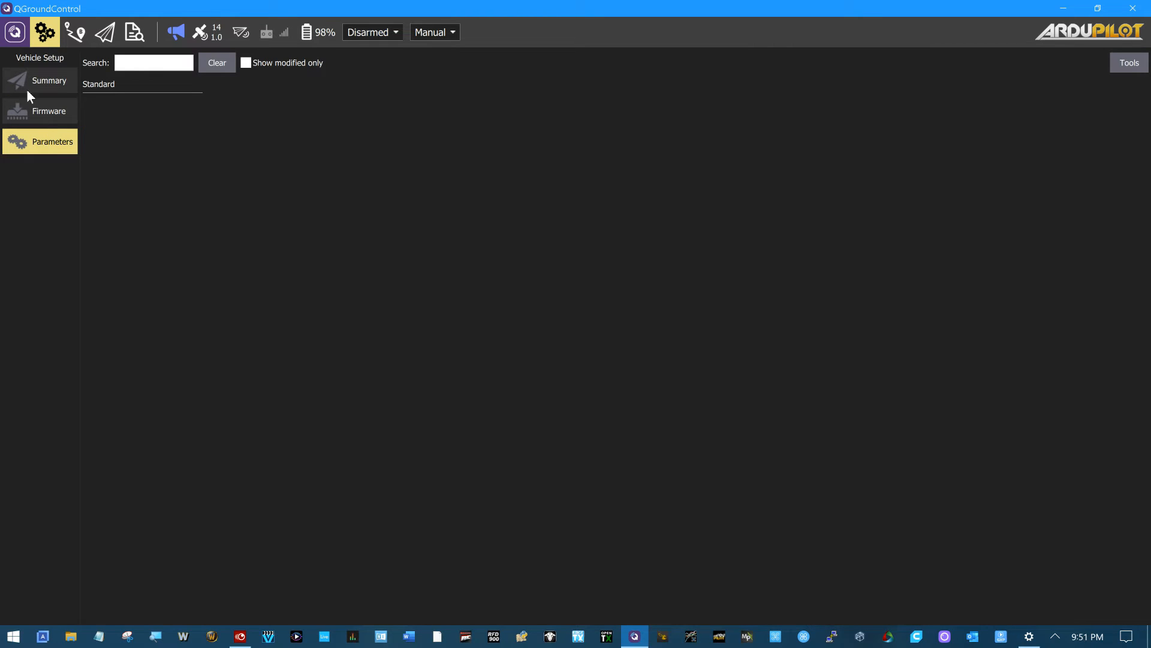
pyautogui.click(15, 33)
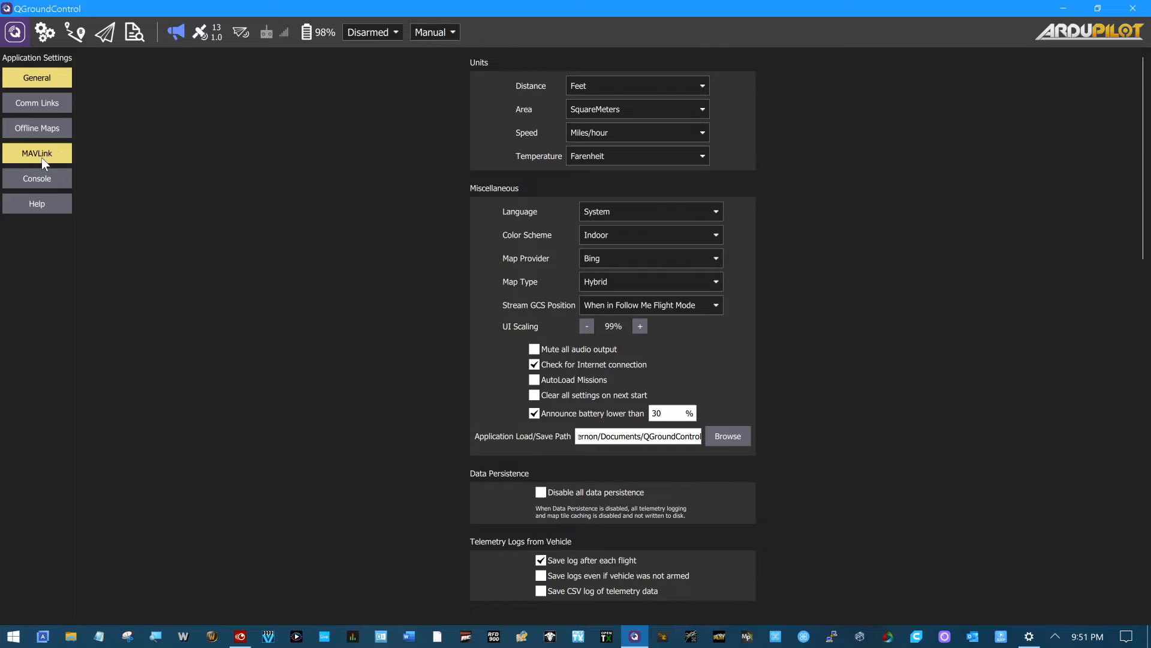
pyautogui.click(39, 104)
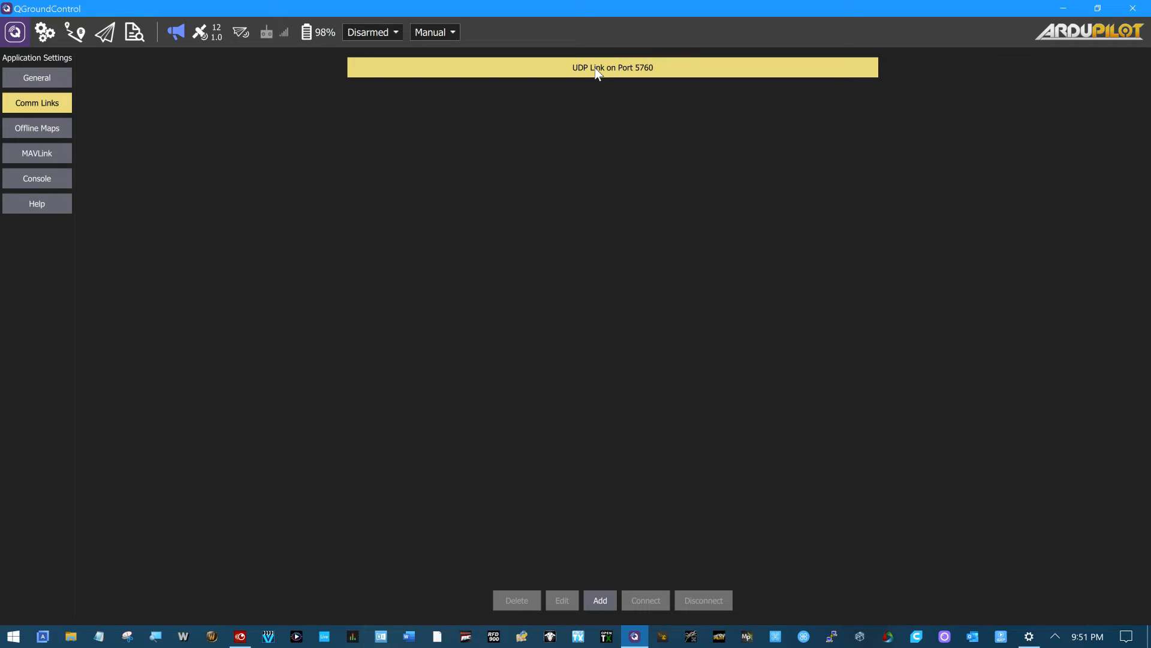
# Exit QGroundControl despite the active connection, connect Mission Planner over UDP on local port 5760, and dismiss the QGroundControl crash report
pyautogui.click(1134, 8)
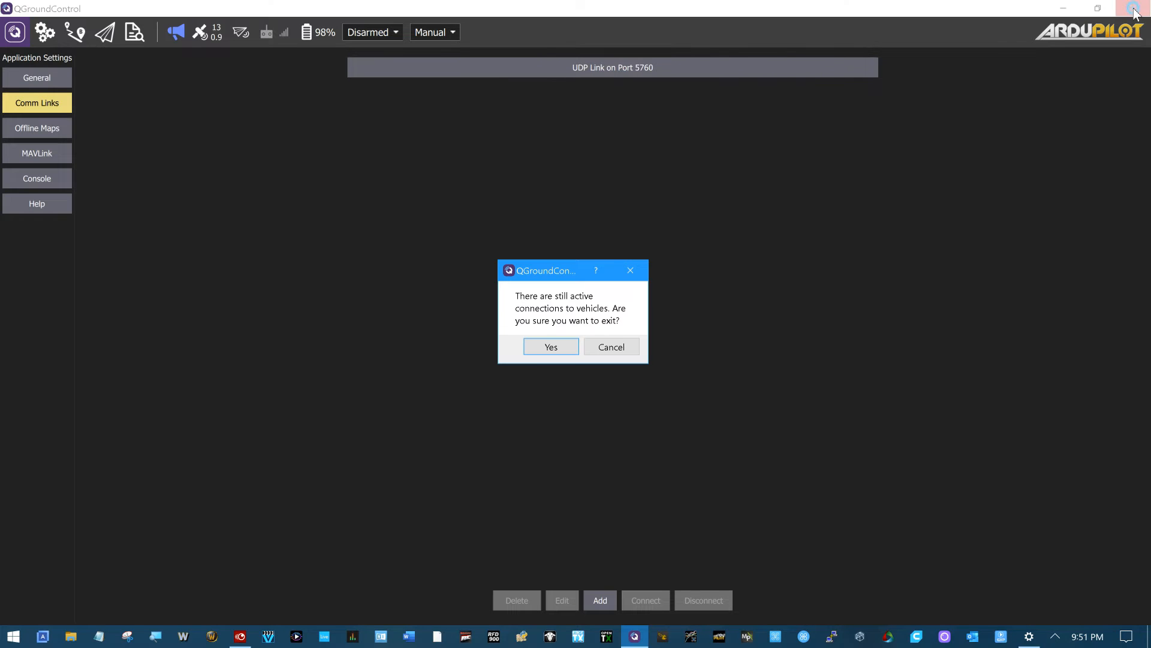
pyautogui.click(548, 348)
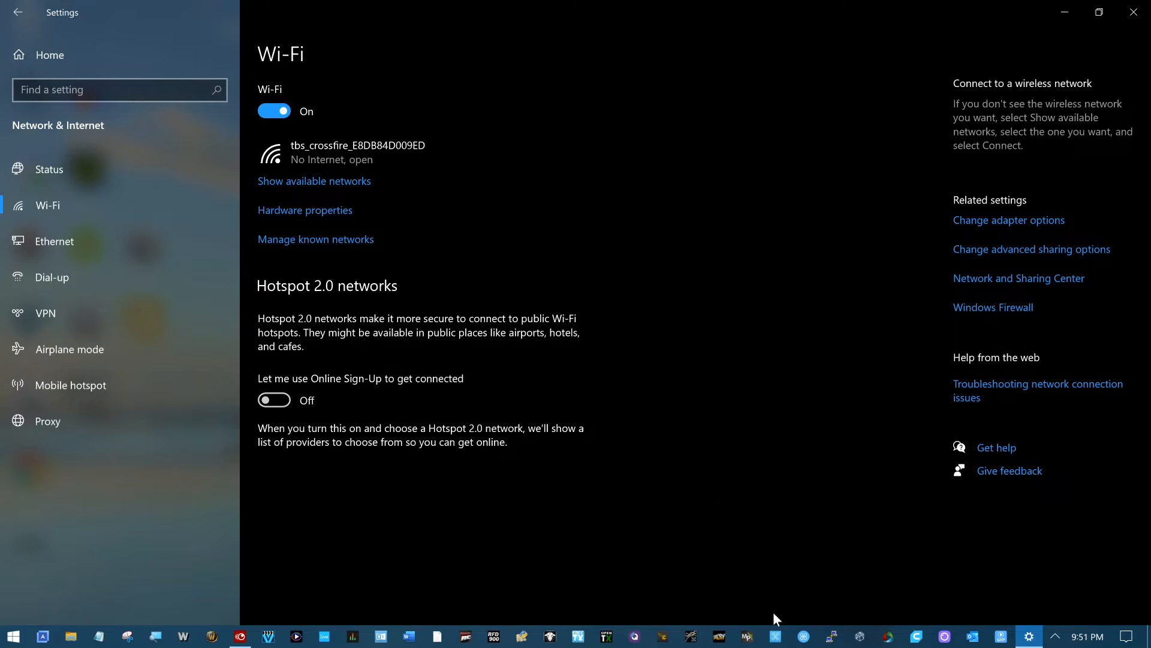
pyautogui.click(747, 635)
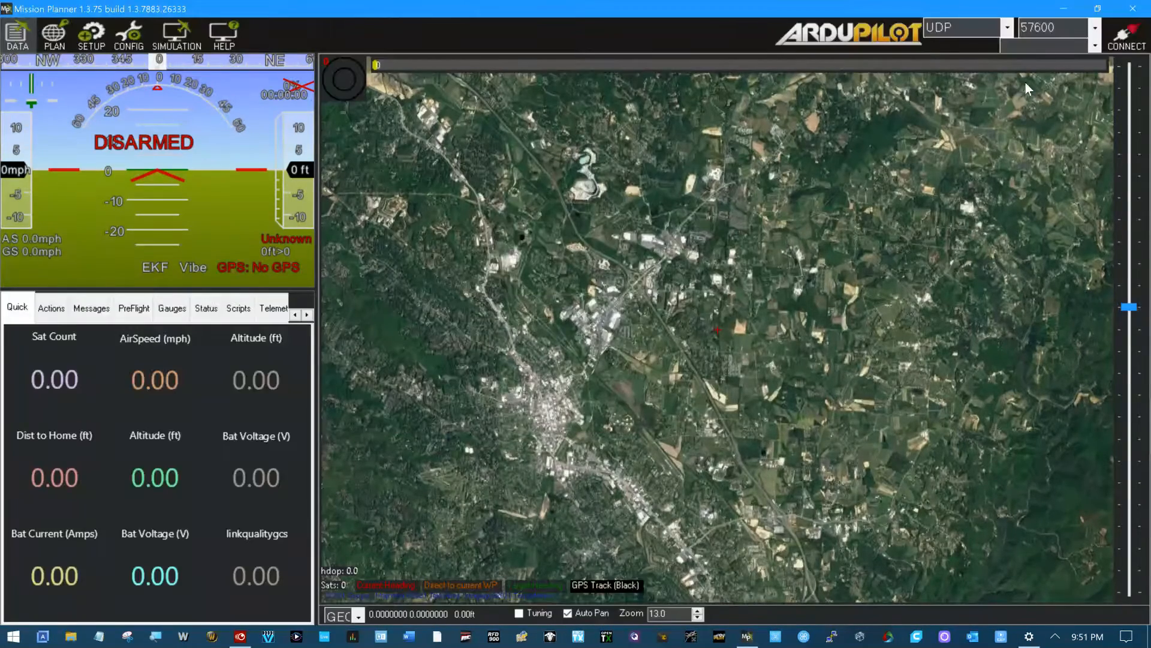
pyautogui.click(1123, 38)
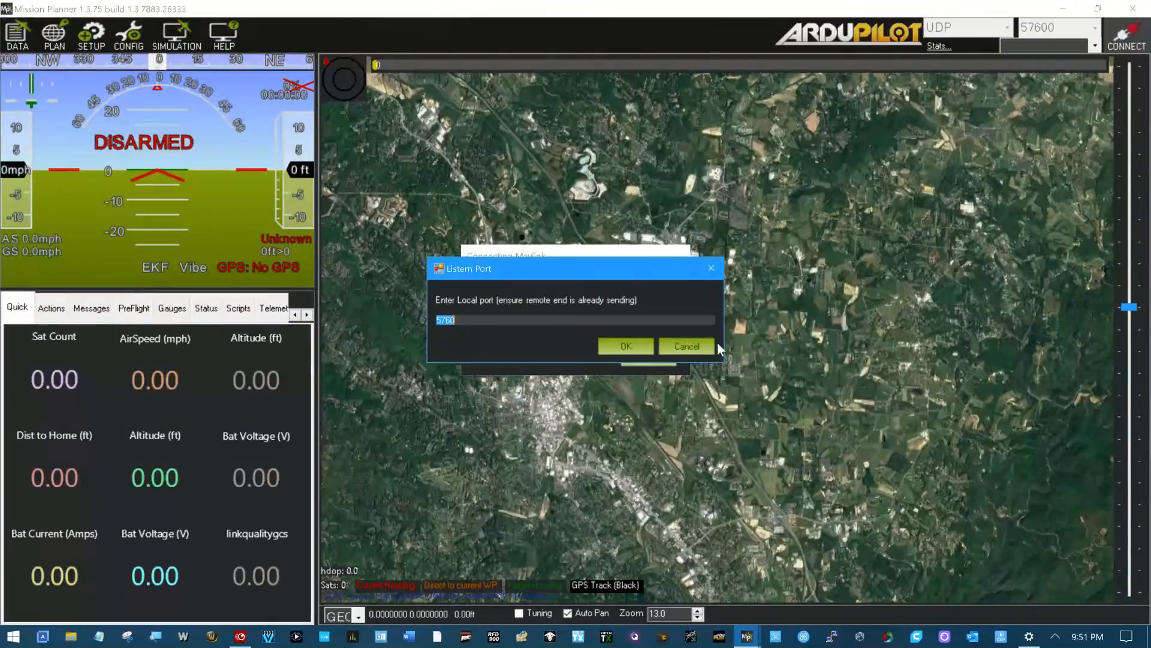
pyautogui.click(626, 350)
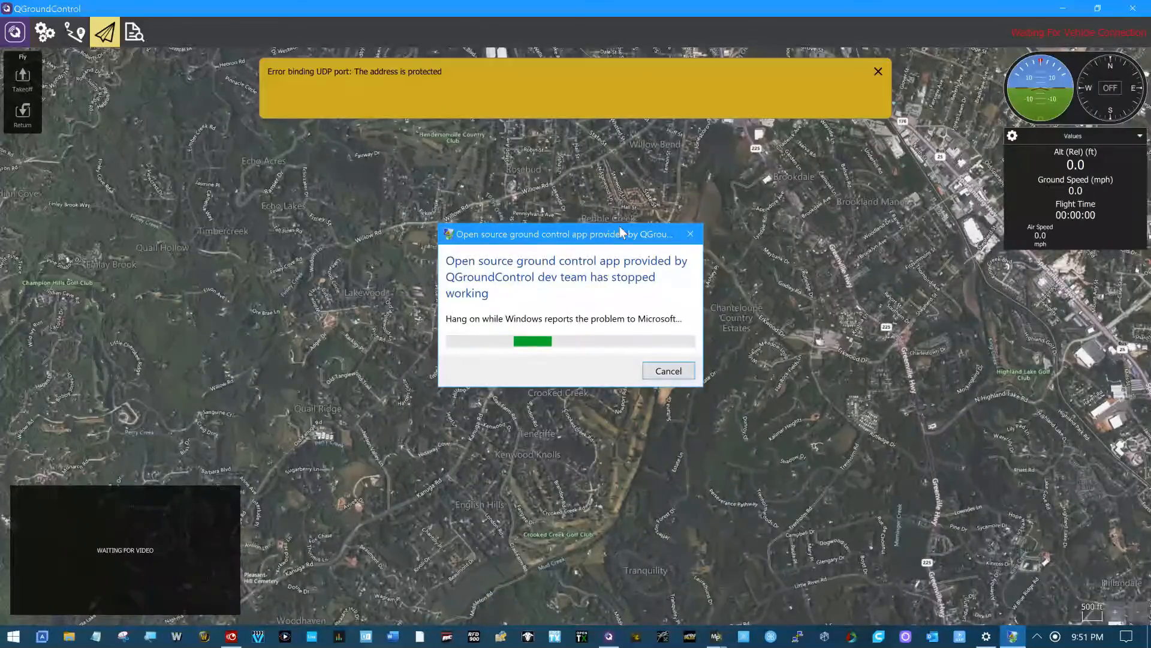
pyautogui.click(666, 371)
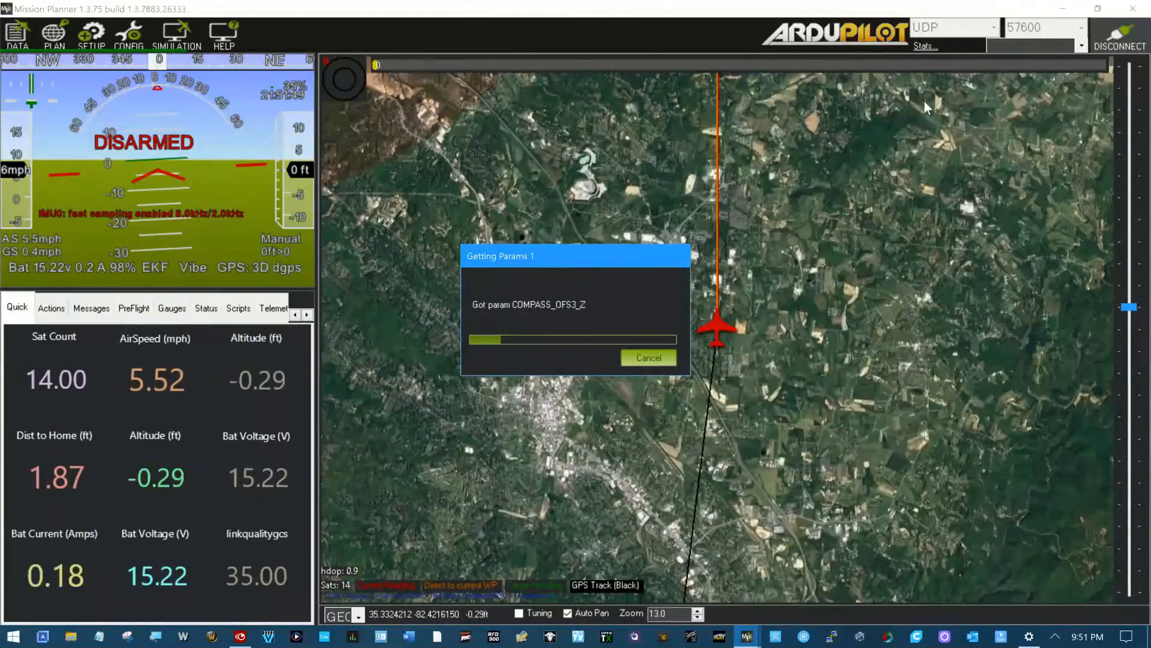
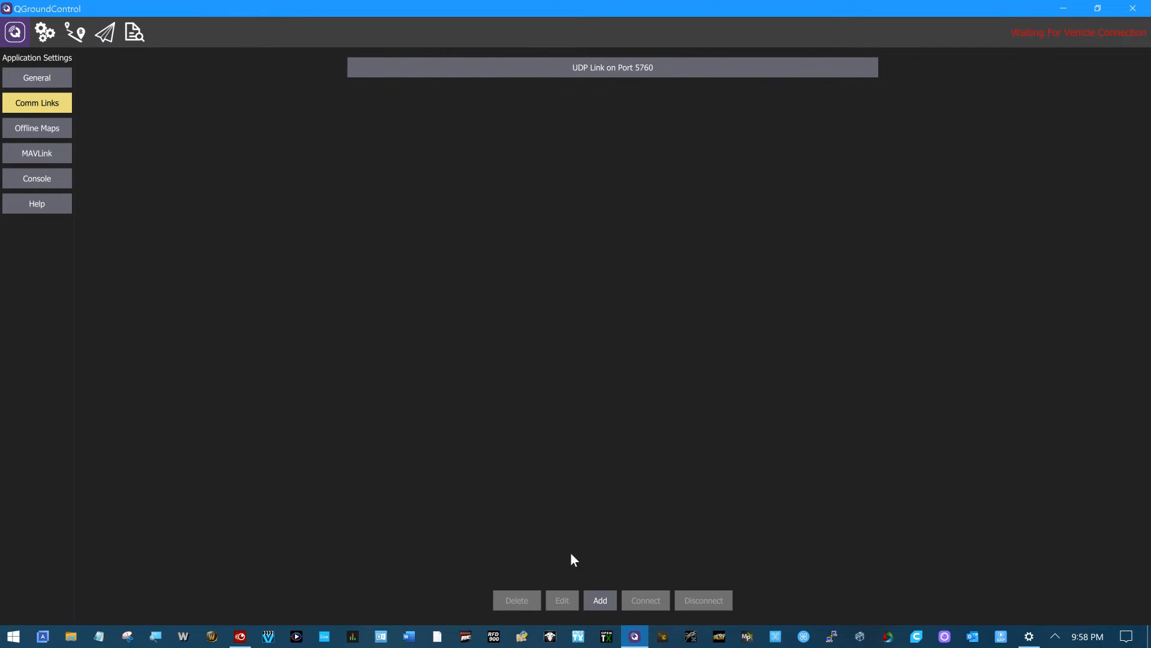
# Add a TCP comm link with host address 192.168.4.1 and port 5760, checking the address in the Wi-Fi properties, and connect it
pyautogui.click(599, 599)
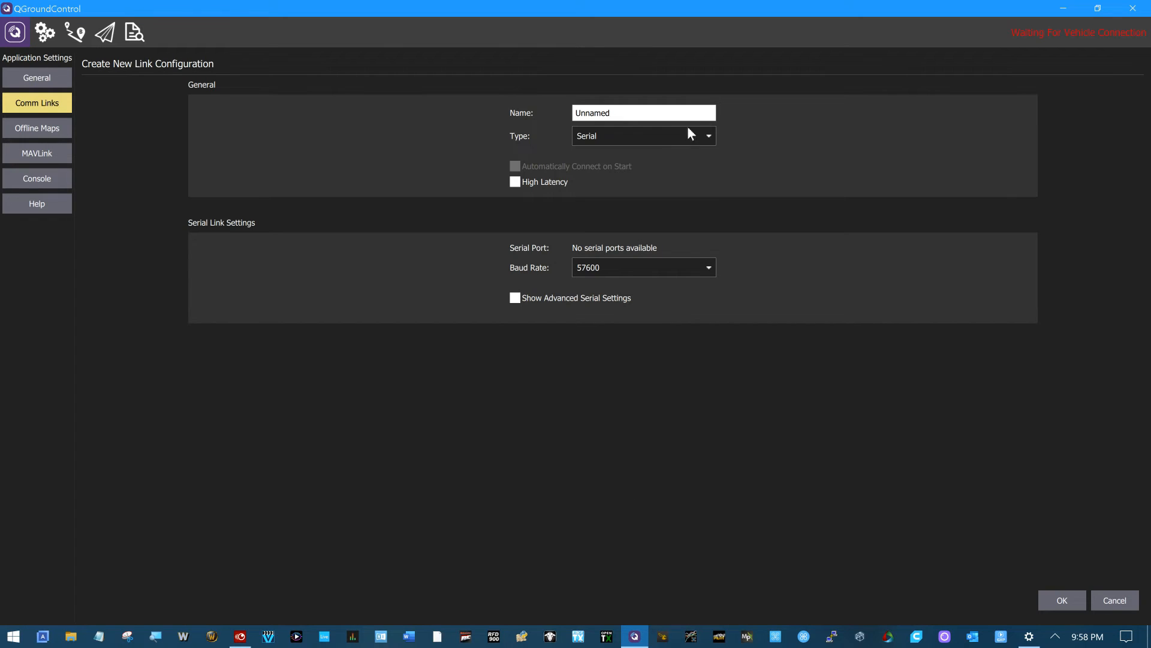
pyautogui.click(707, 138)
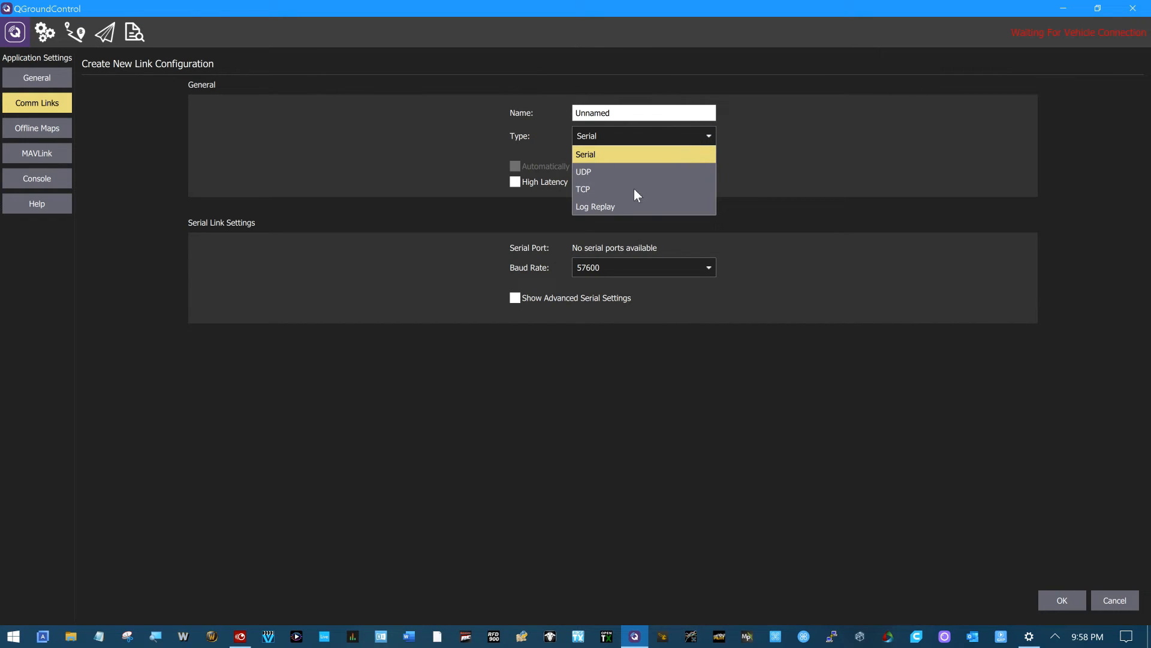
pyautogui.click(588, 188)
pyautogui.click(618, 248)
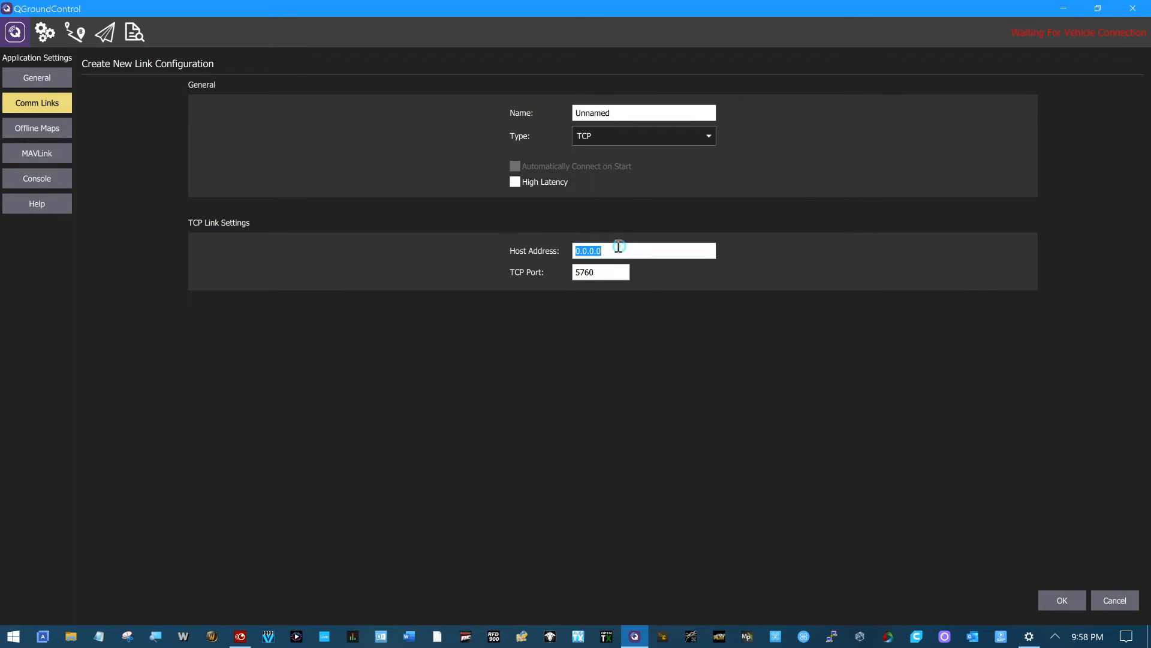
pyautogui.write('192.168.4.1')
pyautogui.click(1028, 637)
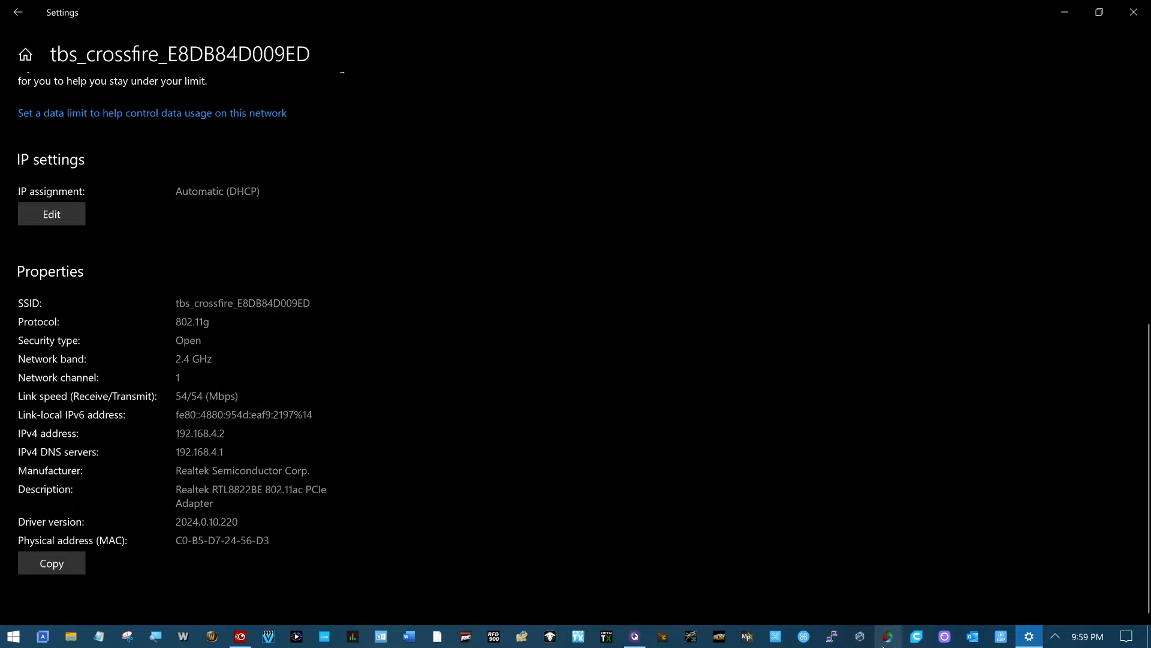
pyautogui.click(636, 636)
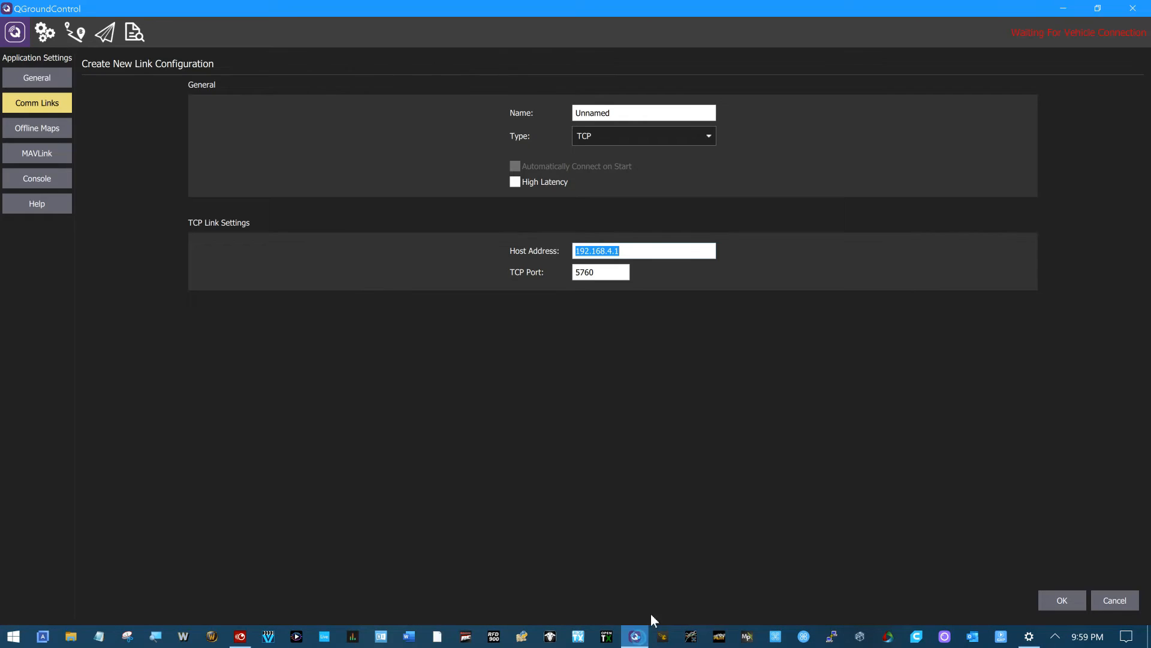
pyautogui.click(1059, 600)
pyautogui.click(696, 99)
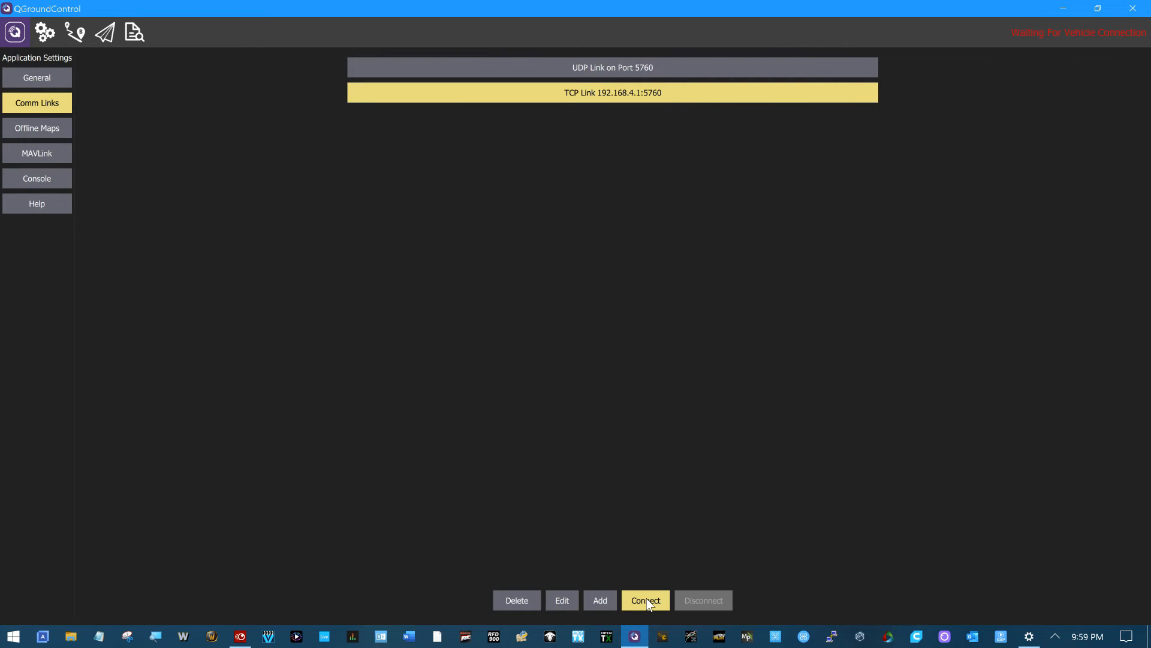
pyautogui.click(646, 600)
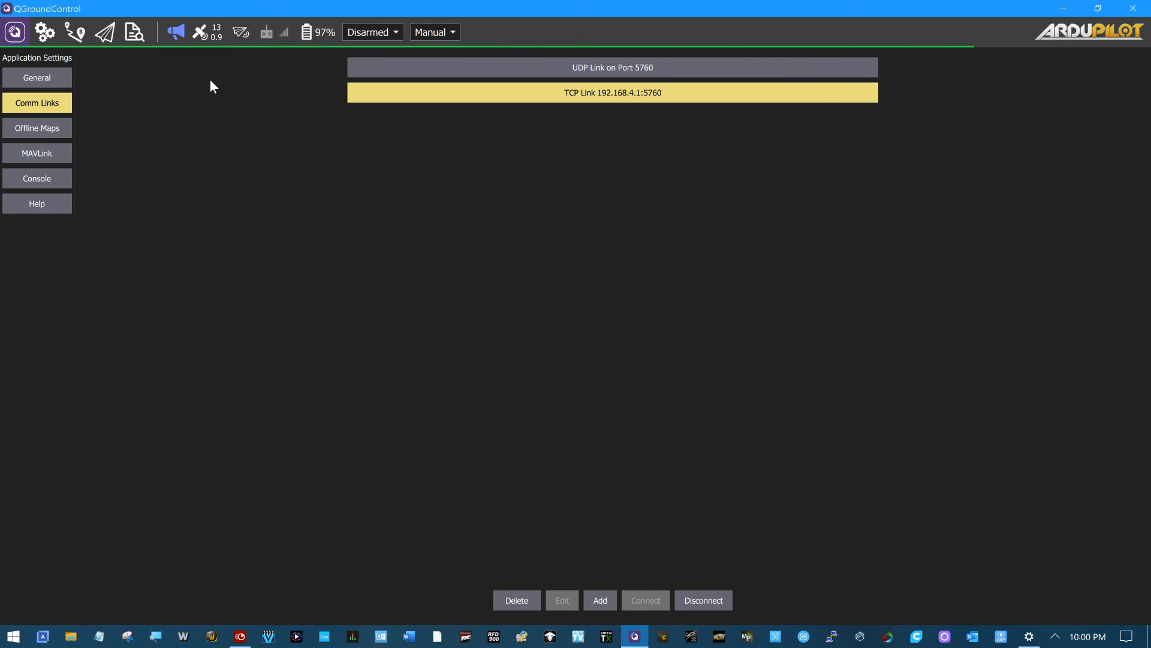
# Look through the vehicle setup and mission plan views, and inspect the live RADIO_STATUS message in the MAVLink Inspector
pyautogui.click(43, 34)
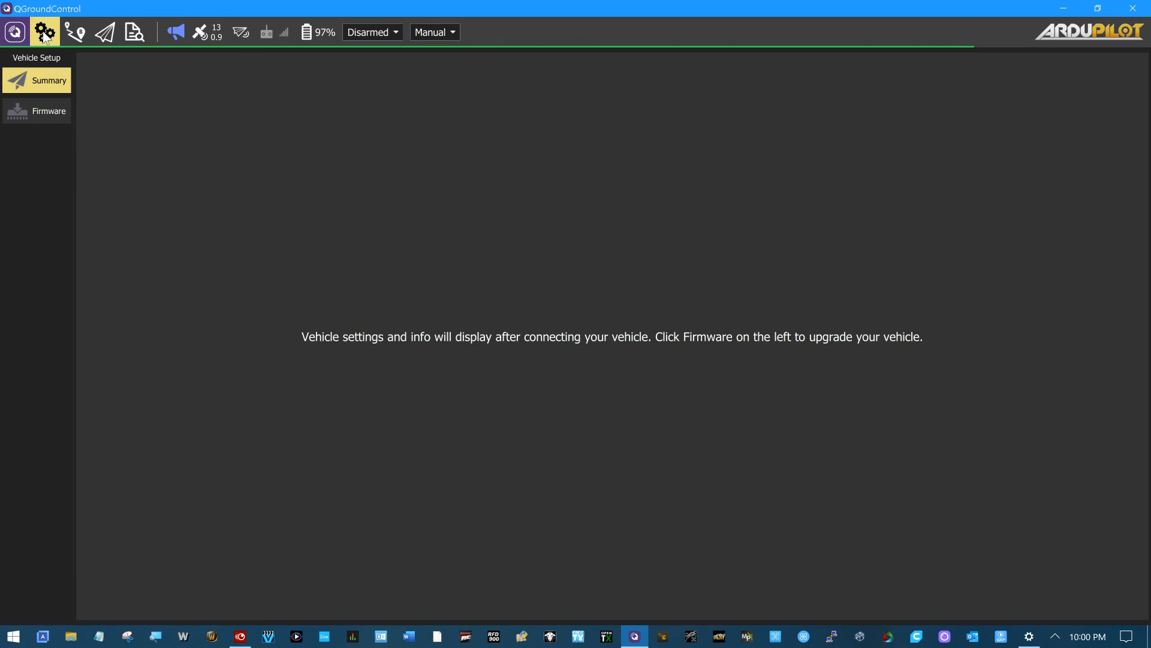
pyautogui.click(75, 36)
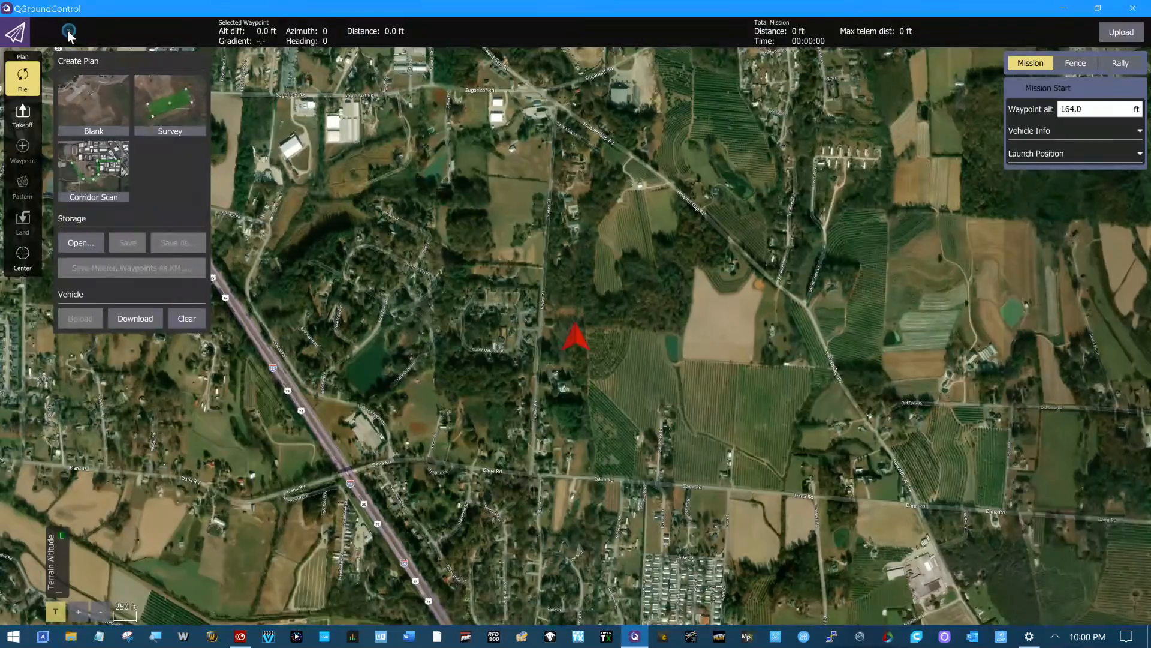
pyautogui.click(21, 36)
pyautogui.click(138, 36)
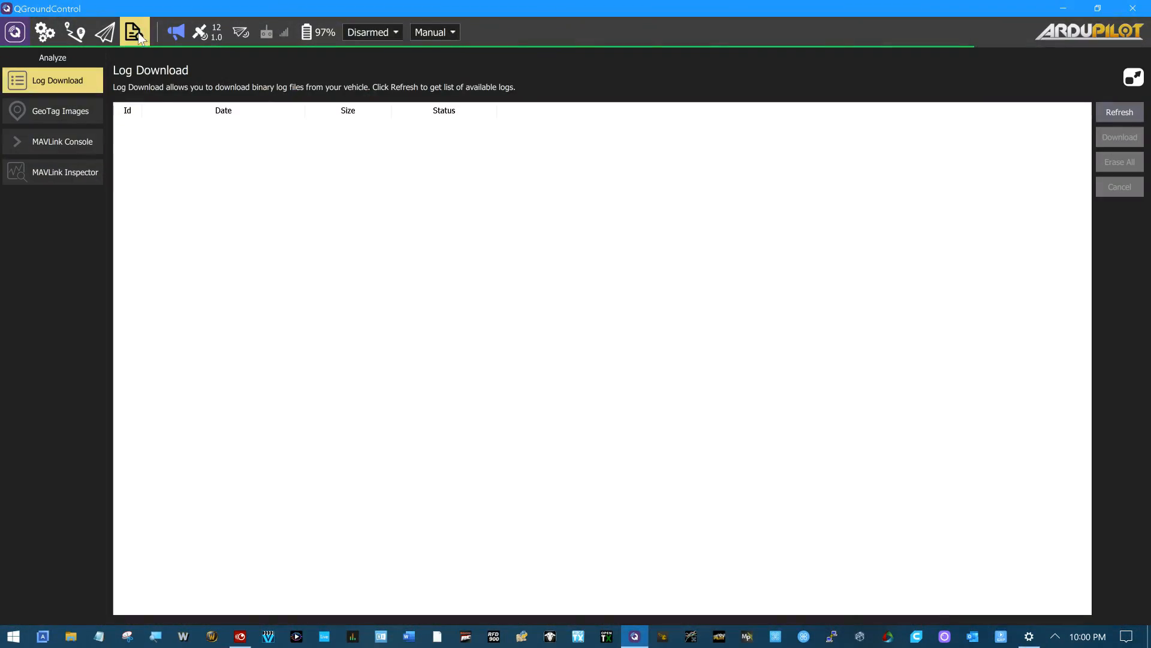
pyautogui.click(69, 175)
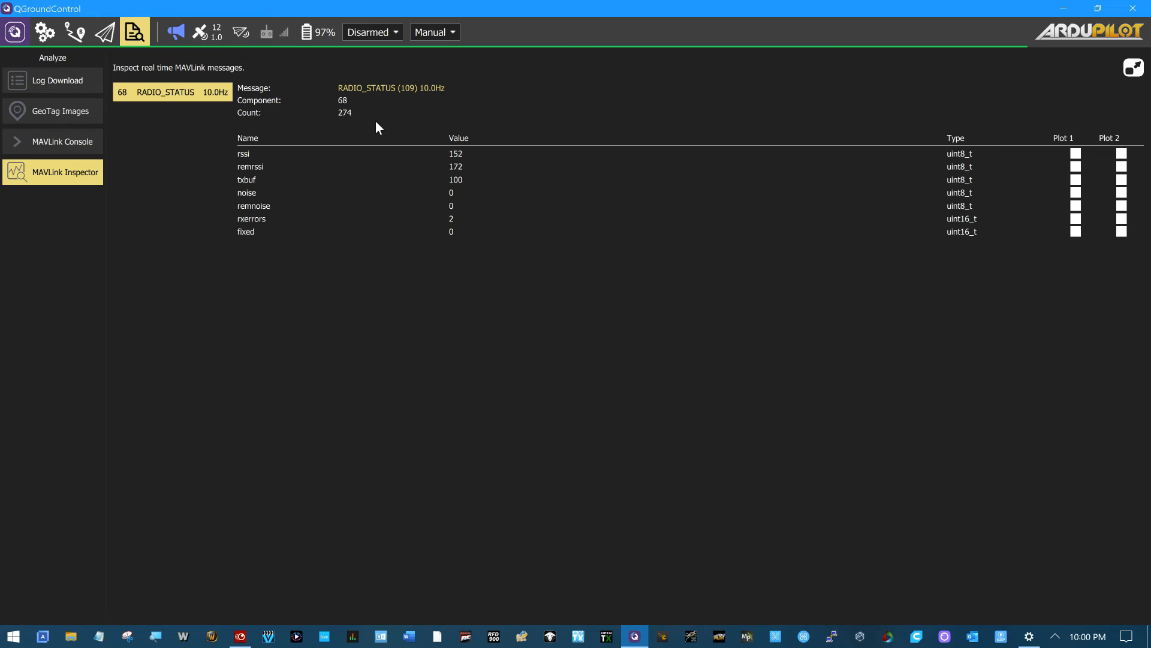
# Review the TCP link in the comm links list and view the aircraft's position on the flight map
pyautogui.click(16, 29)
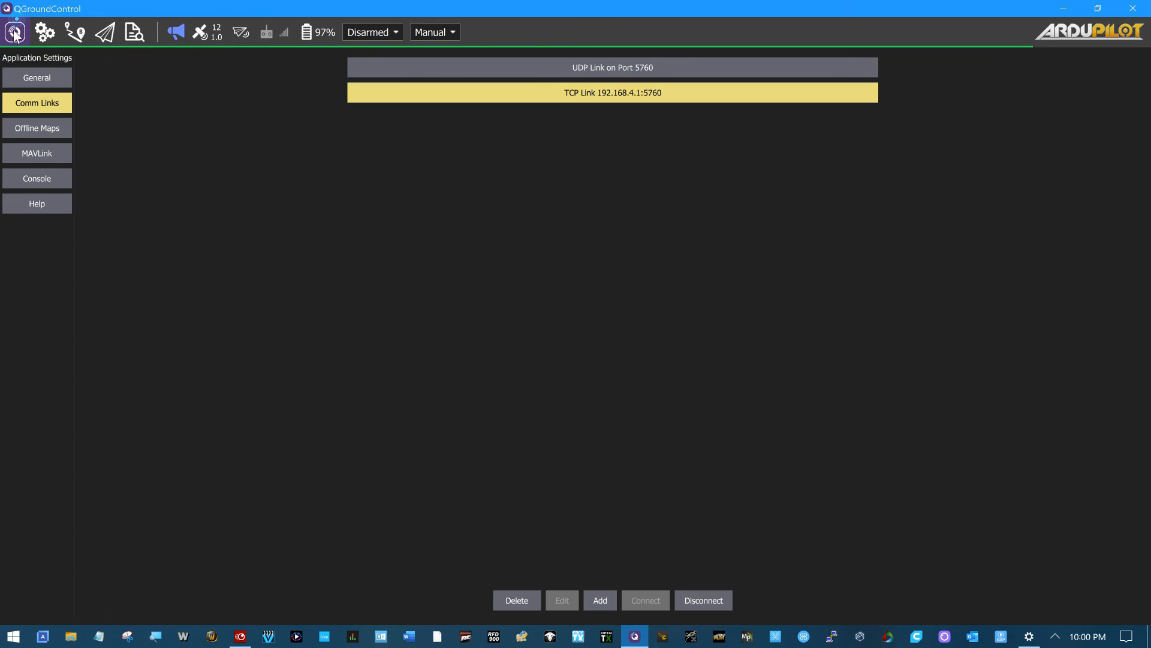
pyautogui.click(591, 98)
pyautogui.click(105, 32)
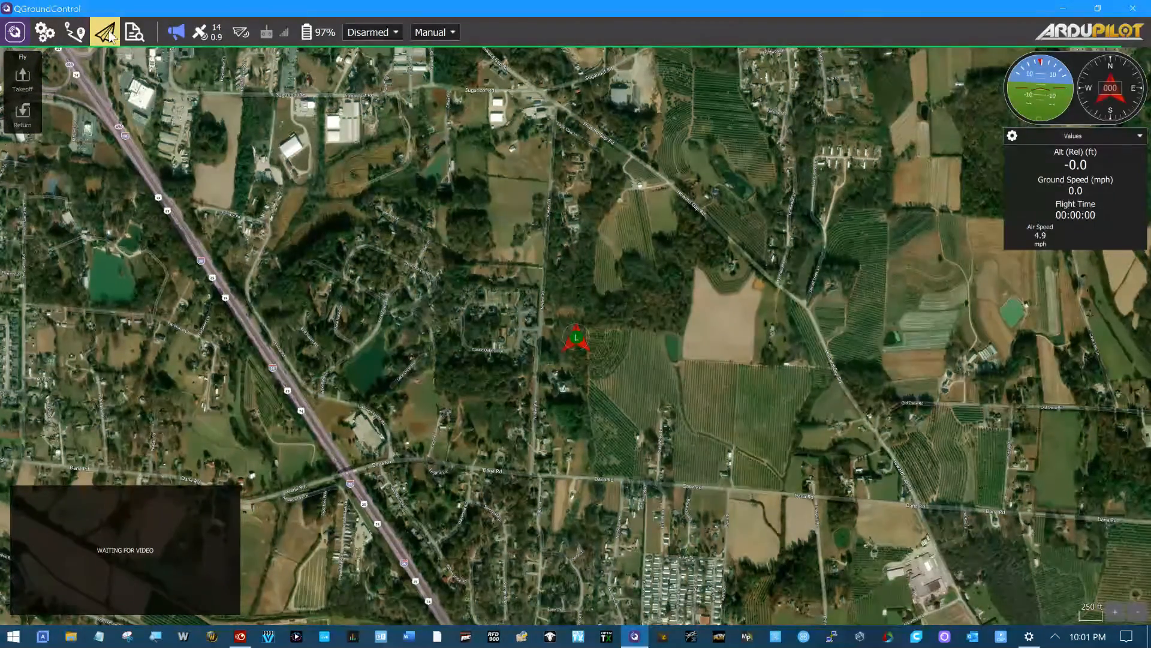
pyautogui.scroll(-2, 481, 142)
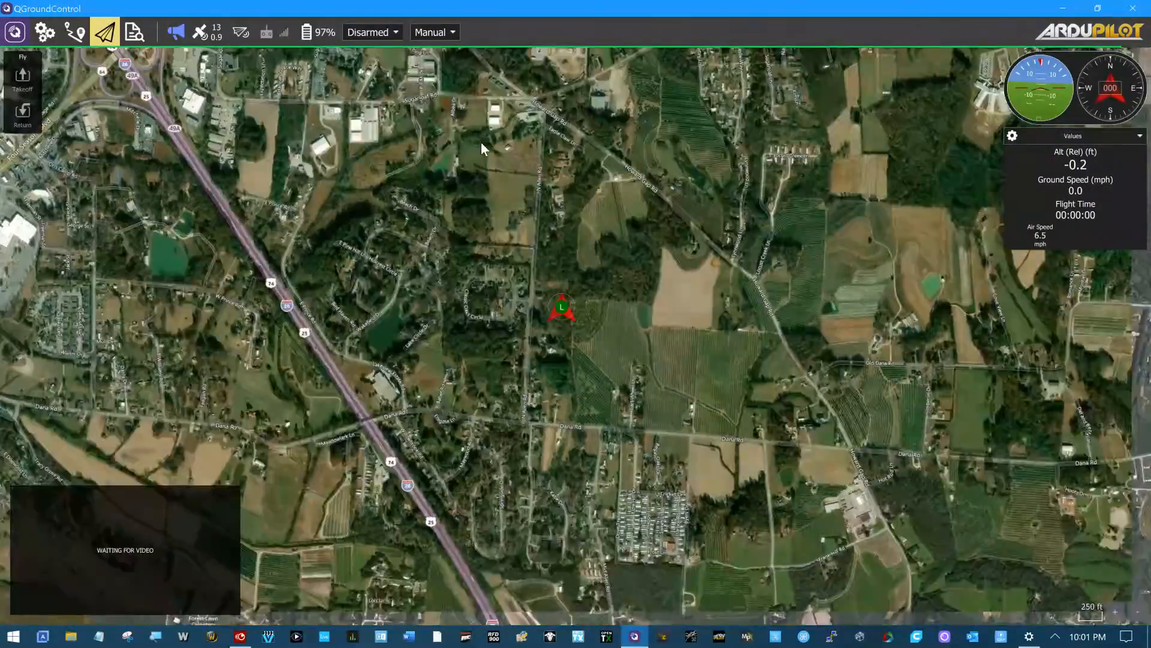
pyautogui.scroll(-1, 488, 154)
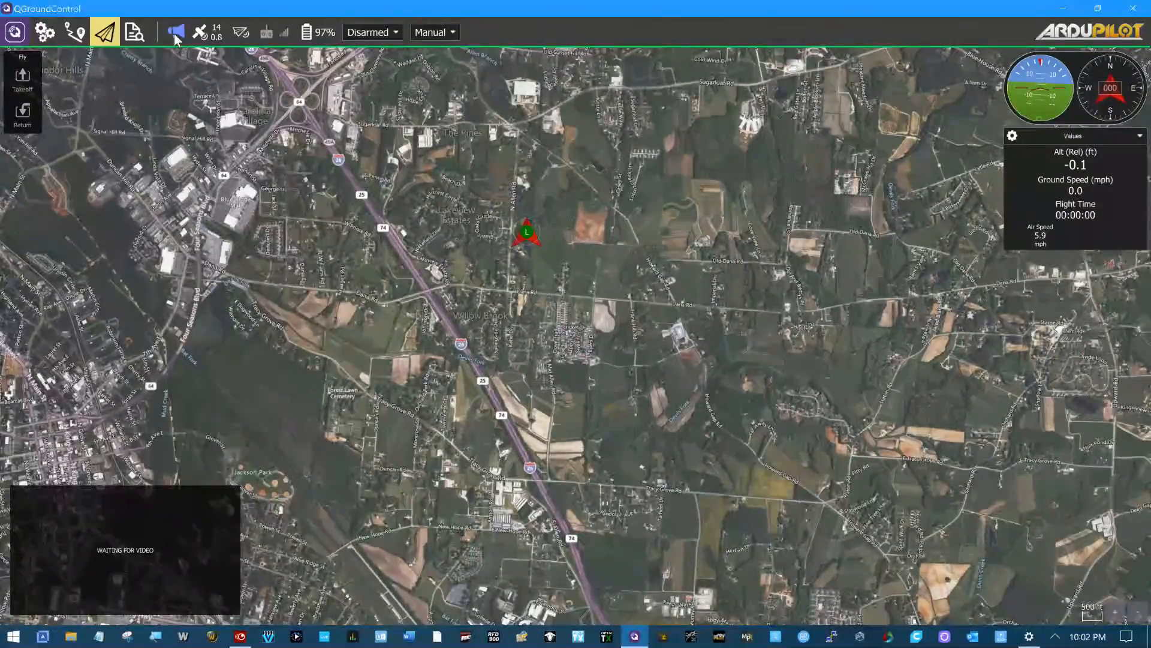
# Dismiss the parameter retrieval warning, reload the MAVLink Inspector, and examine the GPS_RAW_INT and RC_CHANNELS messages
pyautogui.click(138, 34)
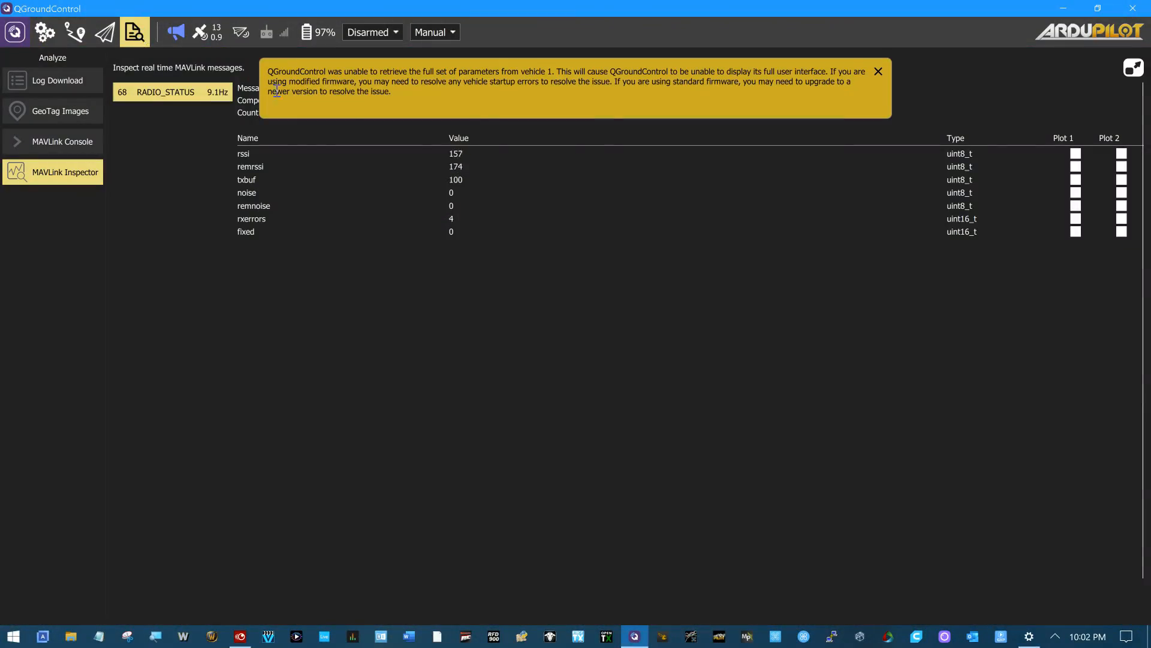
pyautogui.click(877, 72)
pyautogui.click(877, 70)
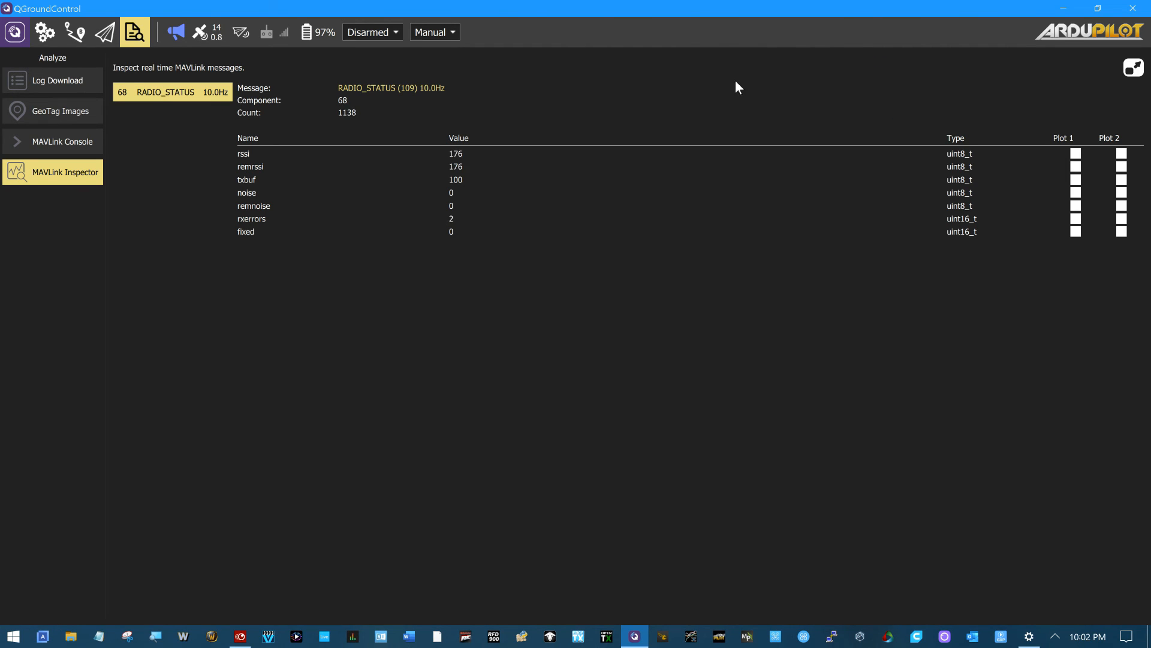
pyautogui.click(27, 84)
pyautogui.click(60, 172)
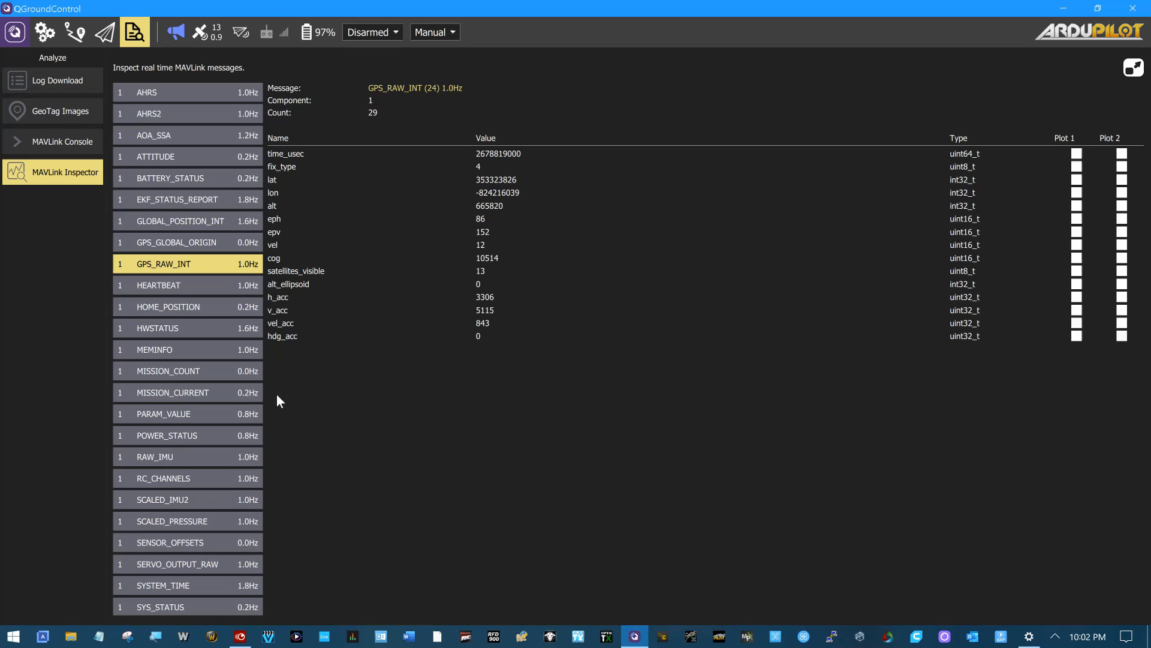
pyautogui.click(186, 478)
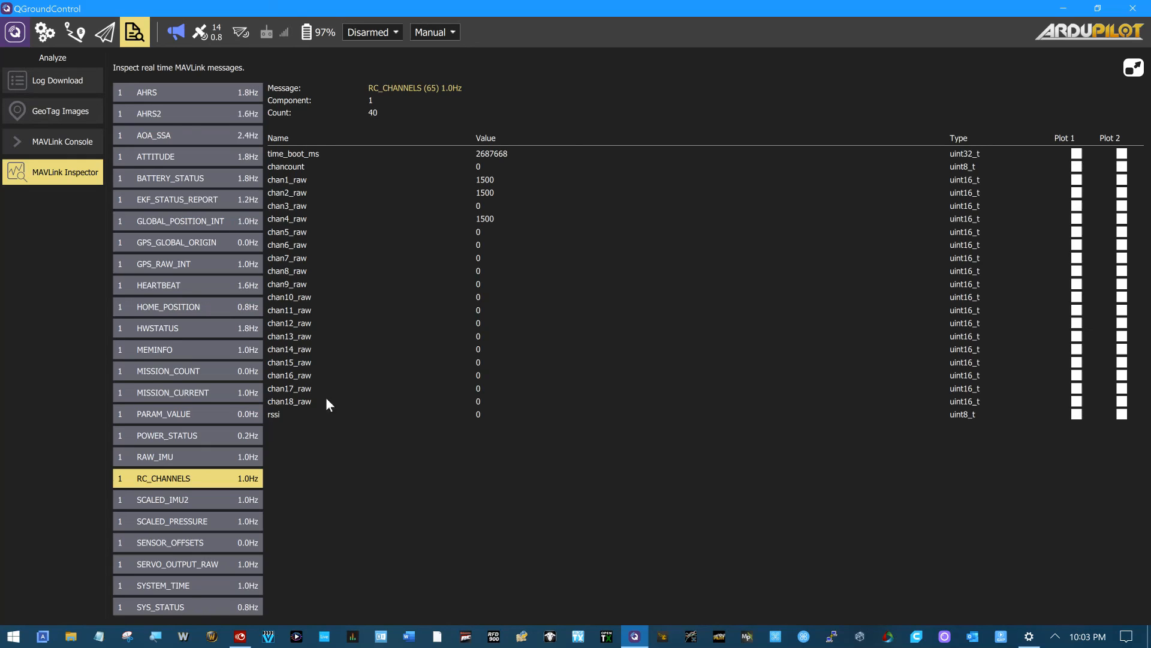
# Disconnect the TCP link to 192.168.4.1:5760 and exit QGroundControl
pyautogui.click(13, 34)
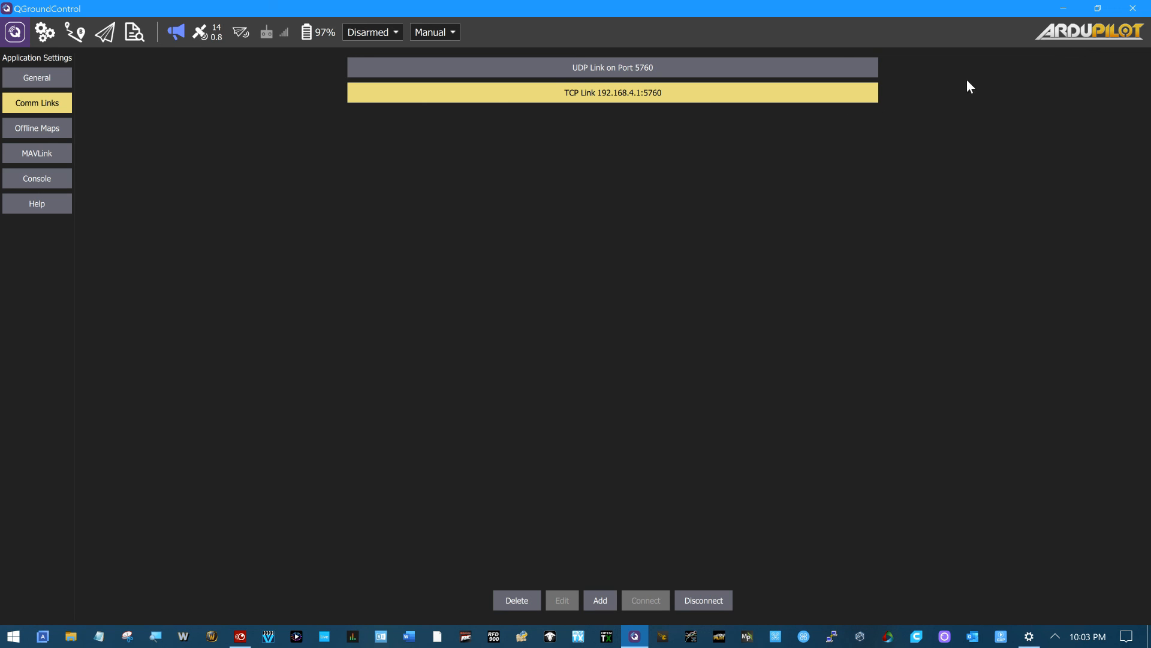
pyautogui.click(704, 601)
pyautogui.click(721, 68)
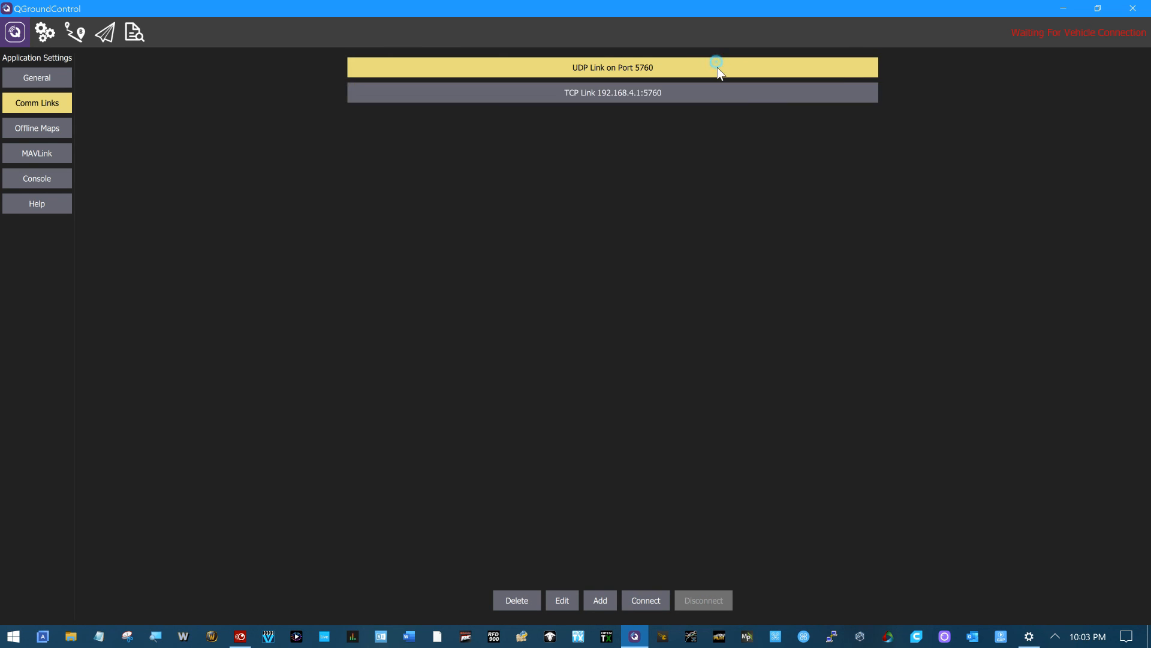
pyautogui.click(1134, 9)
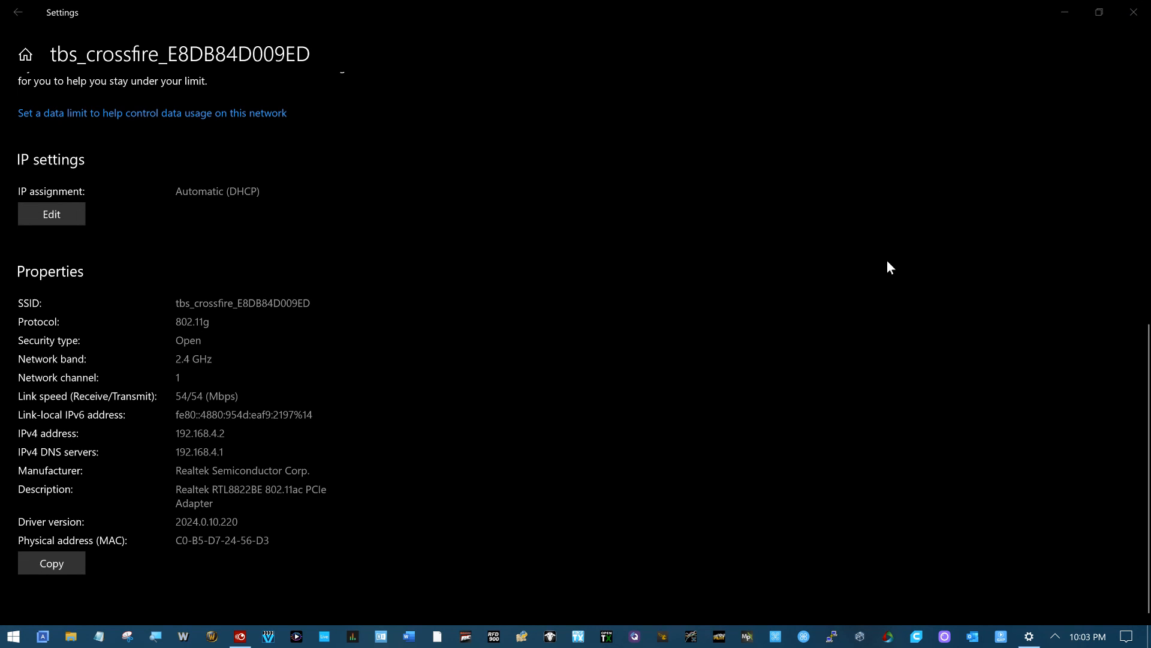